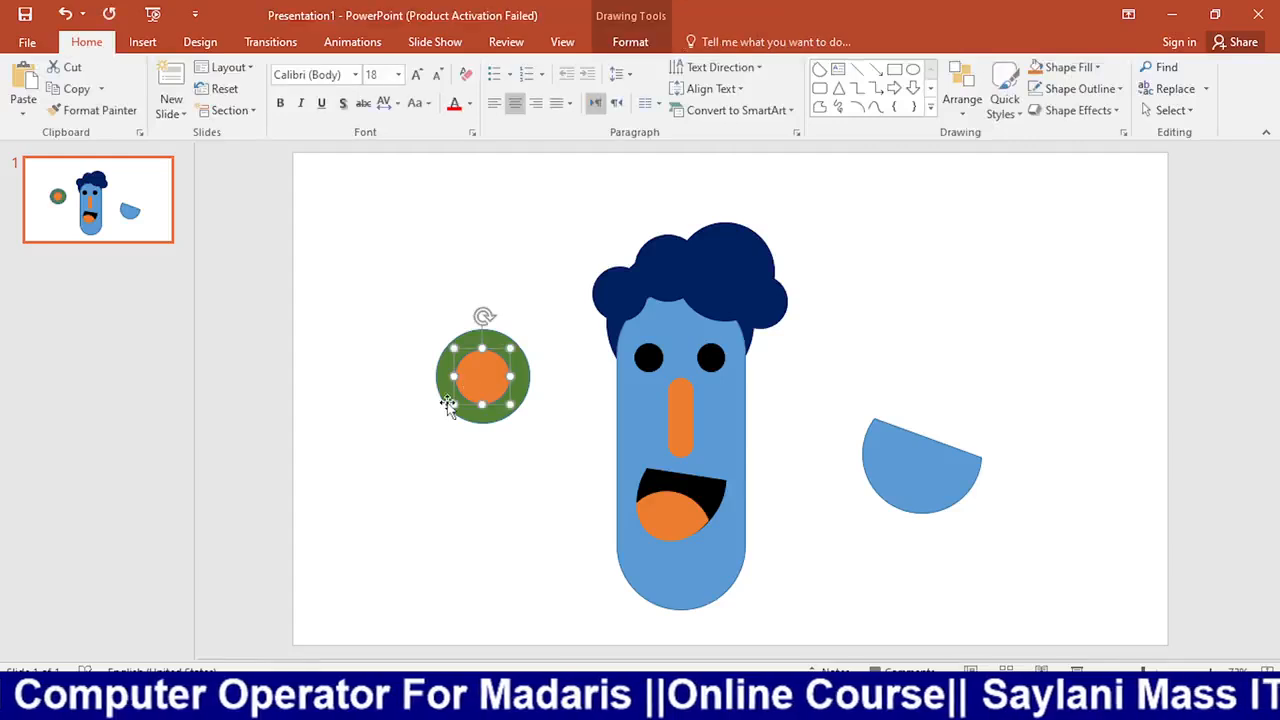
# Remove the outlines from the green and orange circles and group them into one ear
pyautogui.keyDown('shift'); pyautogui.click(448, 392); pyautogui.keyUp('shift')
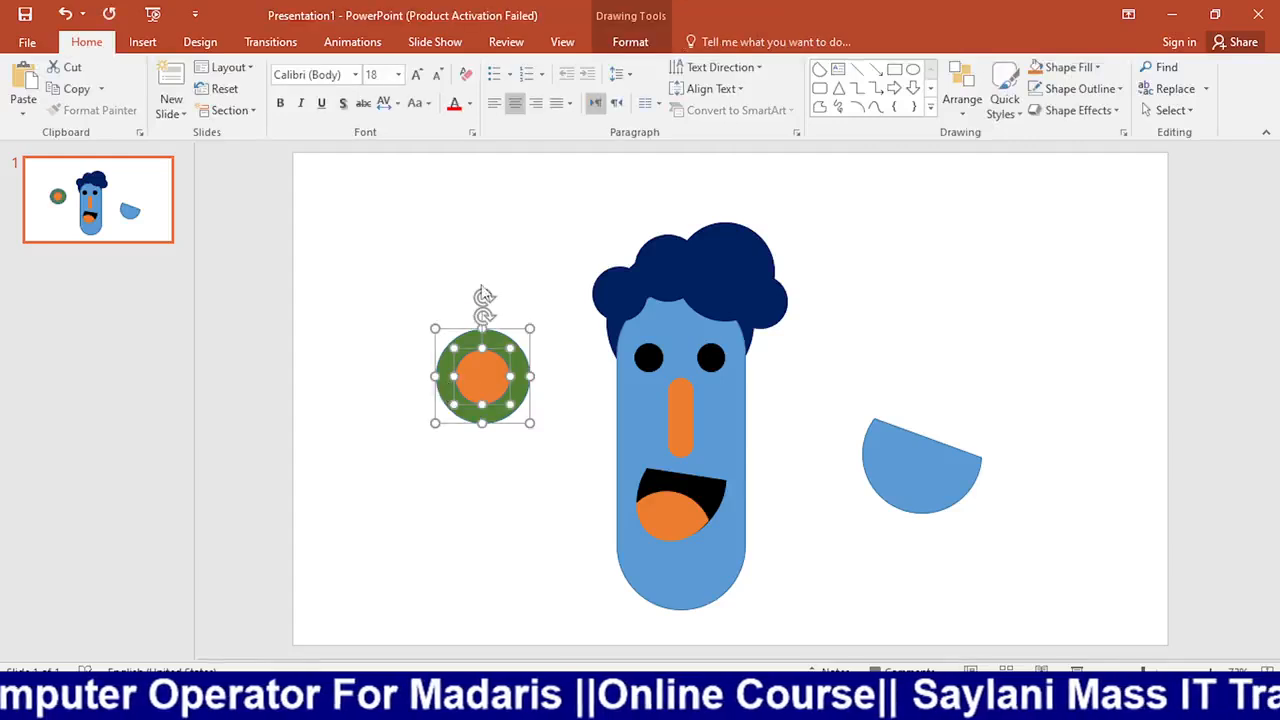
pyautogui.click(630, 42)
pyautogui.click(485, 89)
pyautogui.click(462, 251)
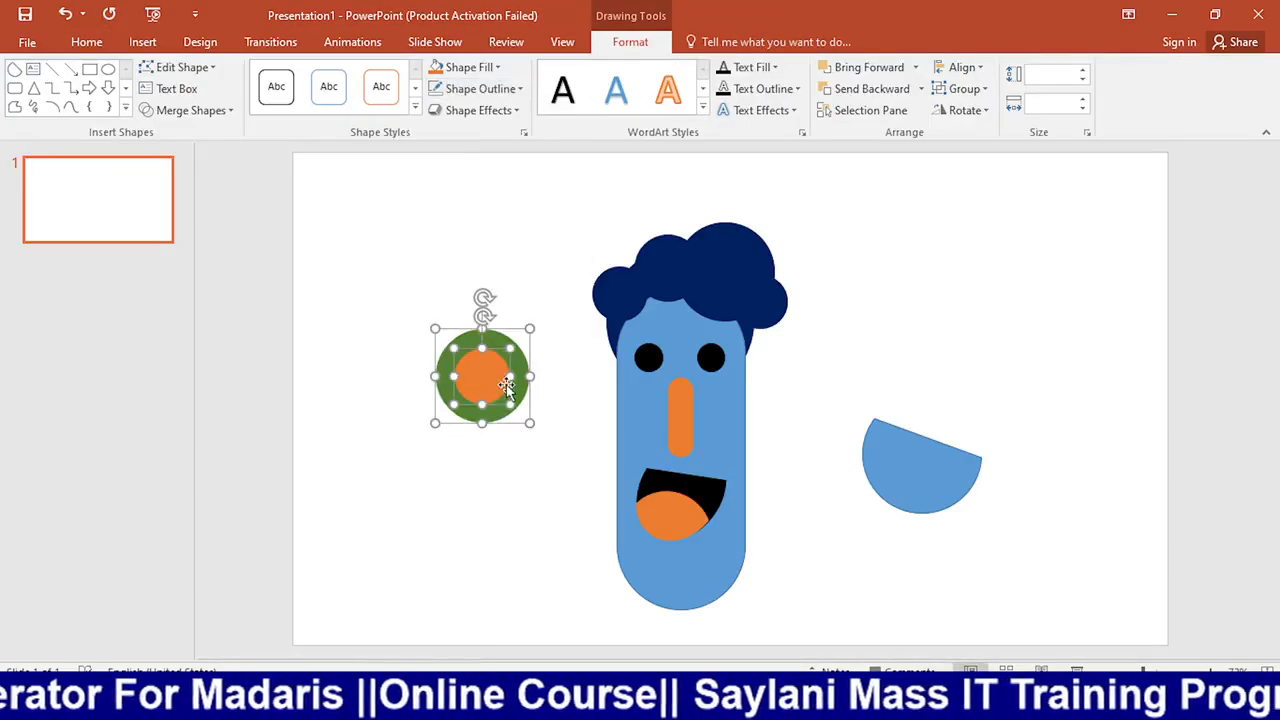
pyautogui.hotkey('ctrl', 'g')
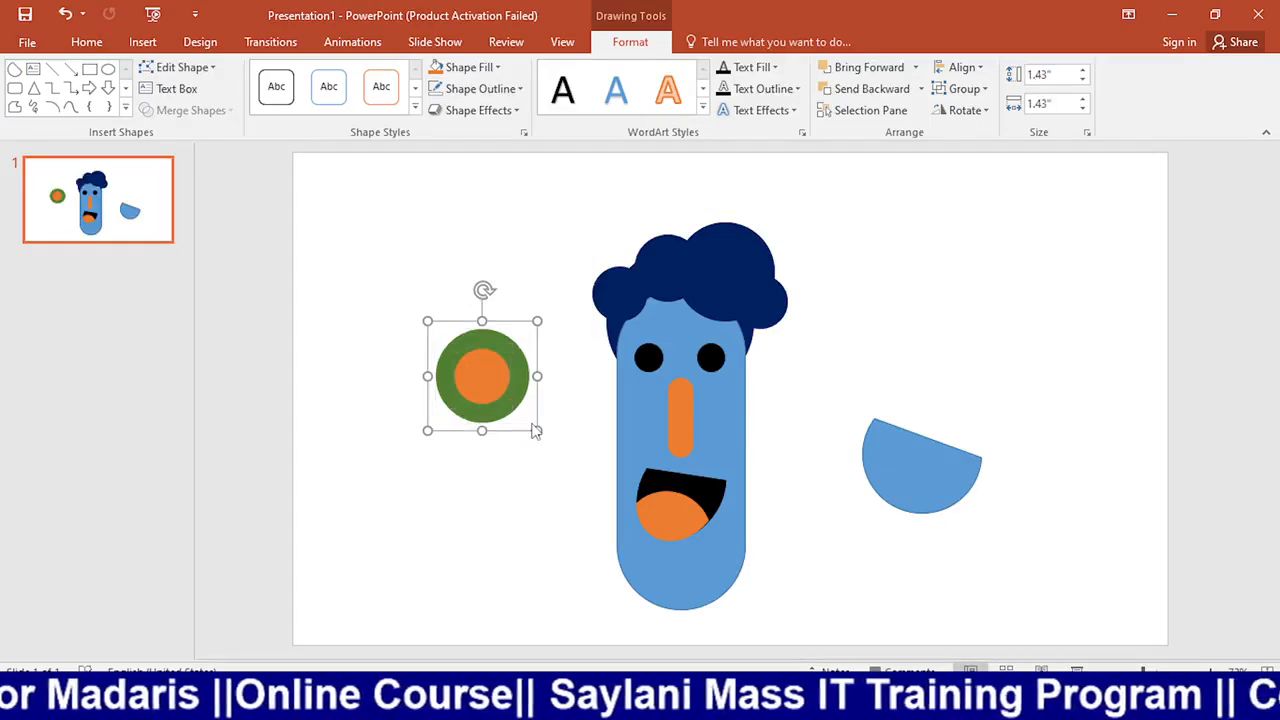
# Scale the grouped ear down to 0.74 by 0.74 inches and place it on the right edge of the face
pyautogui.moveTo(530, 423); pyautogui.dragTo(750, 369)
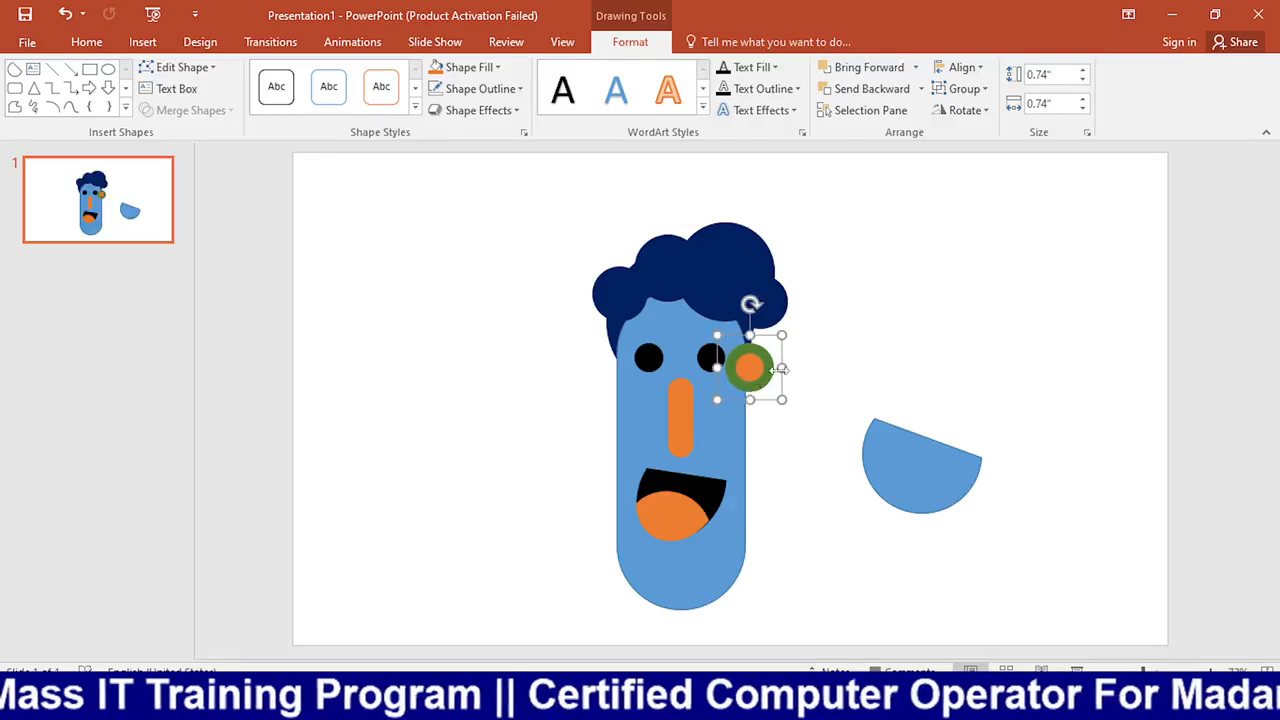
pyautogui.rightClick(750, 368)
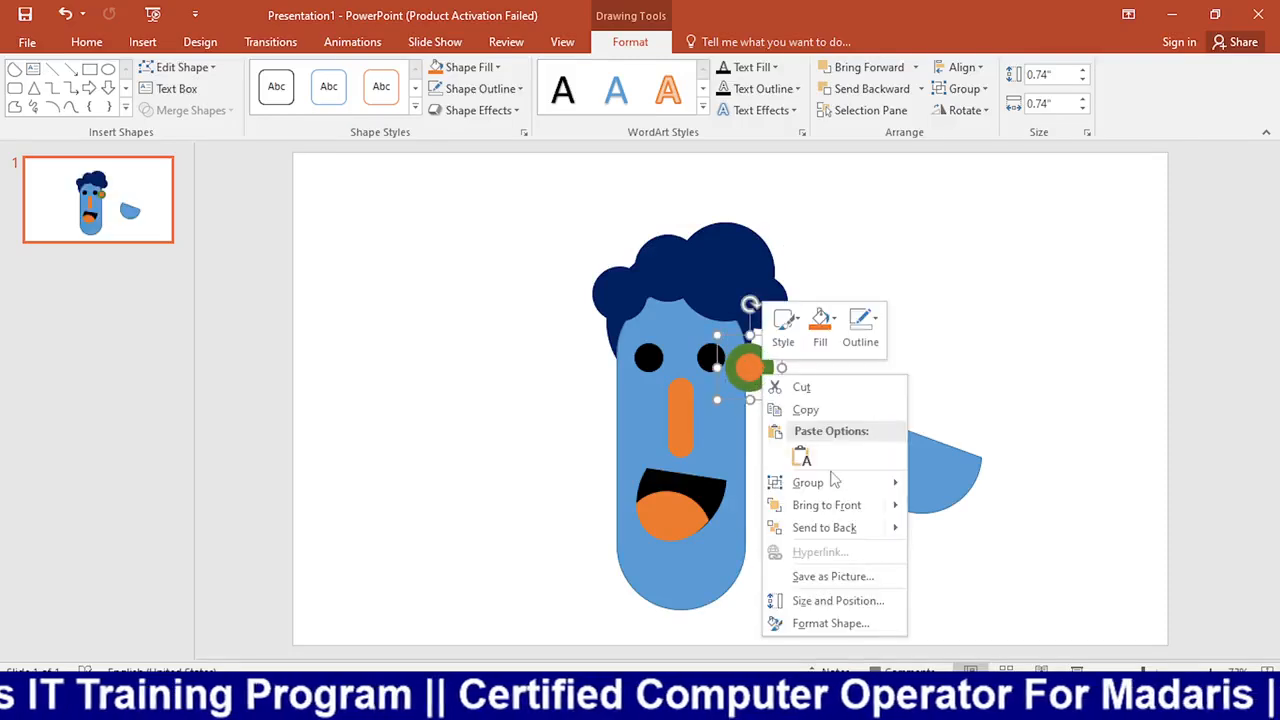
pyautogui.click(1045, 354)
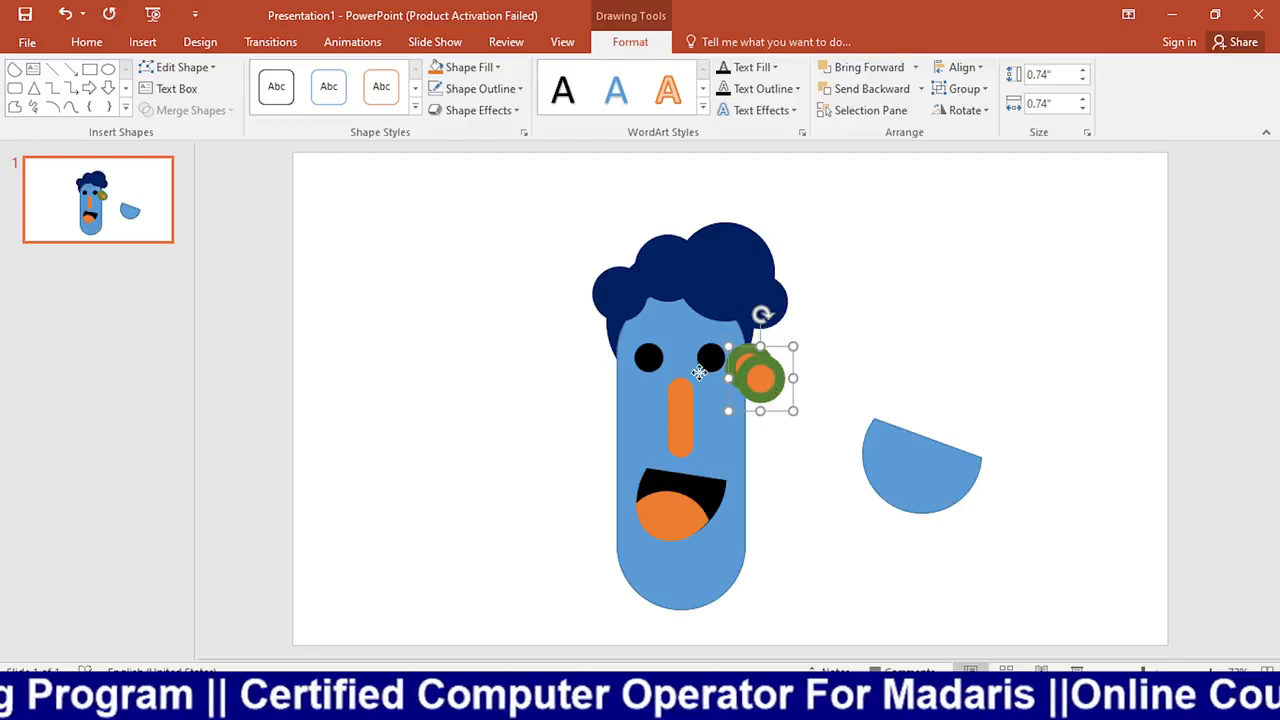
# Paste a copy of the ear on the empty area left of the face and send the right ear behind the face
pyautogui.hotkey('ctrl', 'v')
pyautogui.rightClick(766, 370)
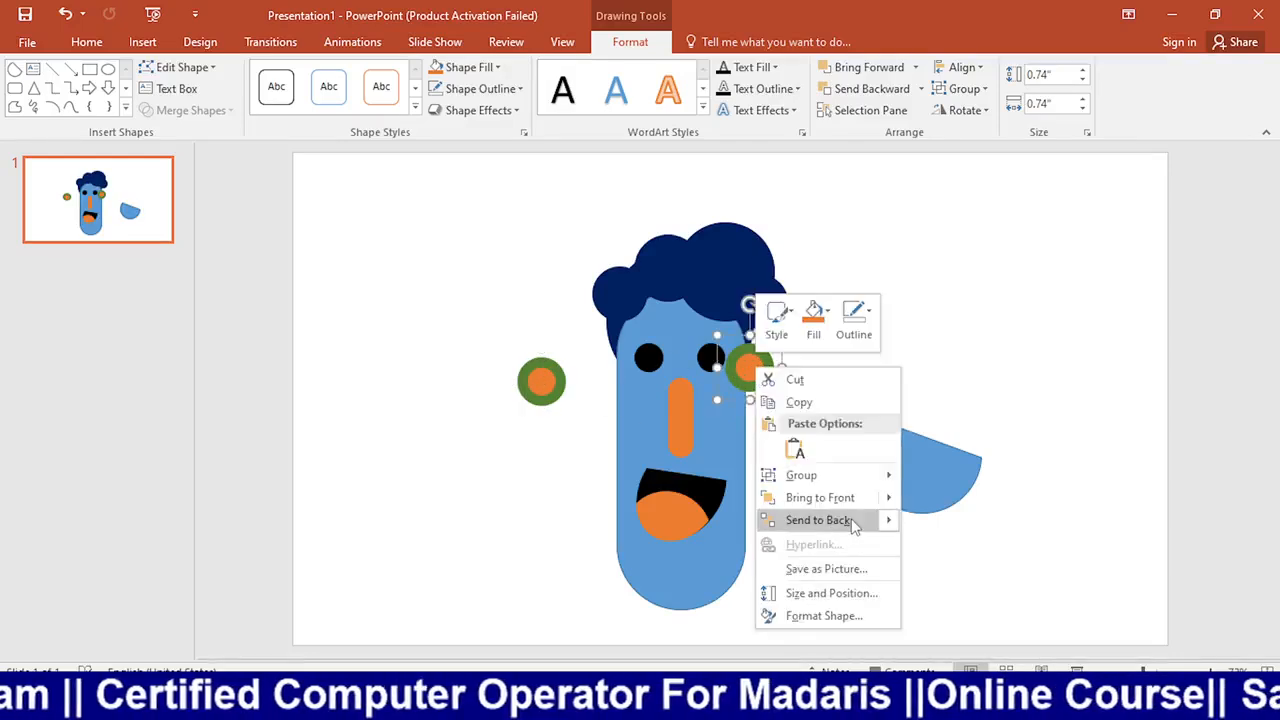
pyautogui.click(848, 519)
pyautogui.click(840, 529)
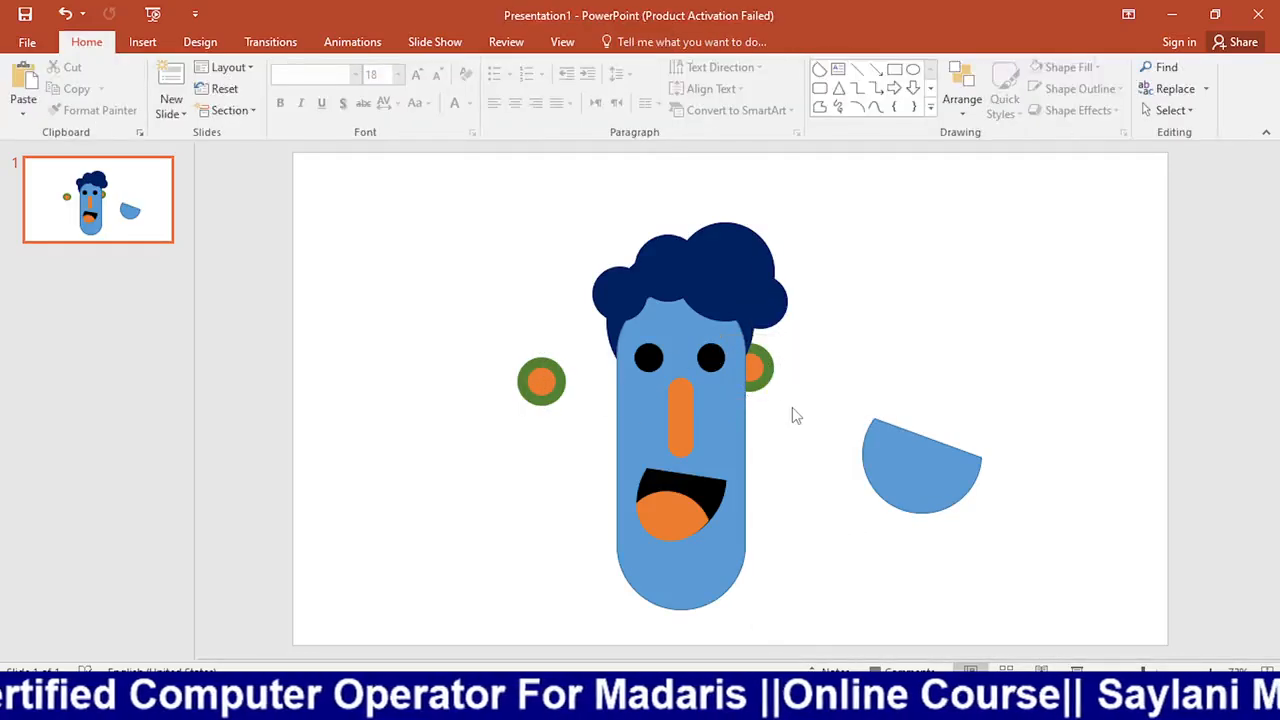
# Place the copied ear on the left edge of the face and send it behind the face
pyautogui.moveTo(556, 381); pyautogui.dragTo(605, 361)
pyautogui.rightClick(605, 361)
pyautogui.moveTo(690, 514)
pyautogui.click(818, 514)
pyautogui.moveTo(590, 362); pyautogui.dragTo(599, 358)
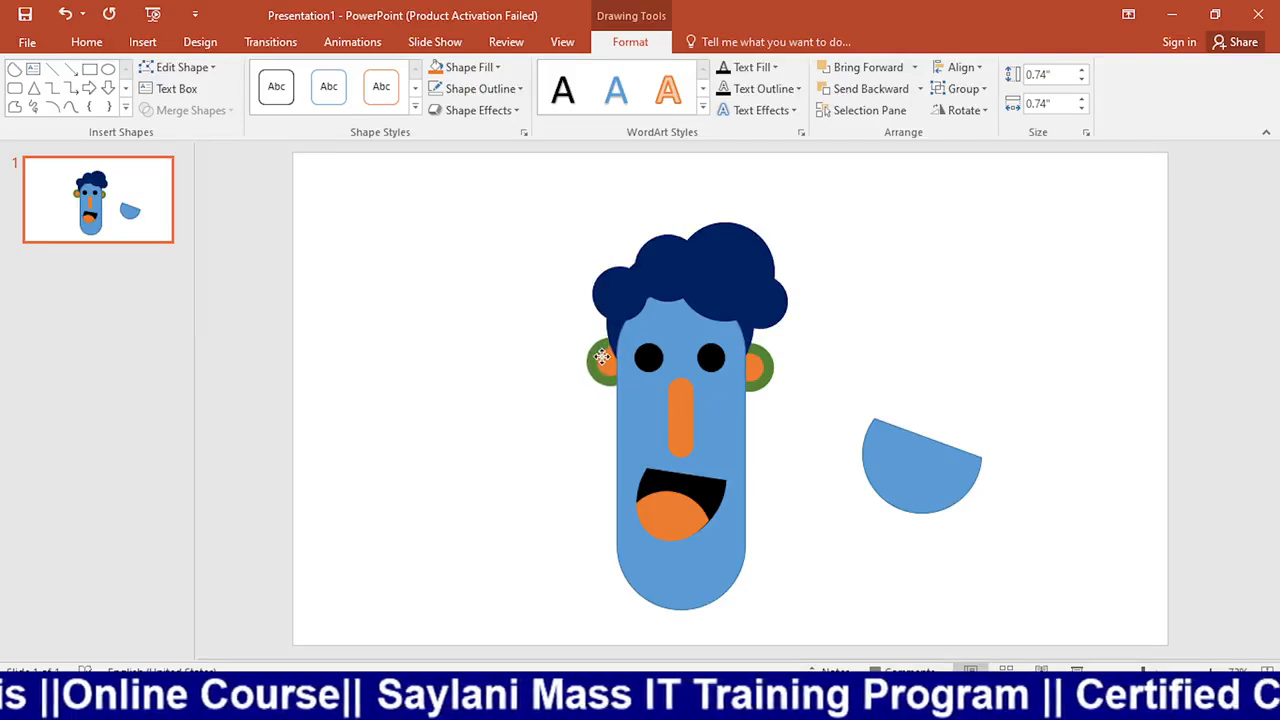
pyautogui.moveTo(597, 355); pyautogui.dragTo(598, 357)
pyautogui.click(570, 430)
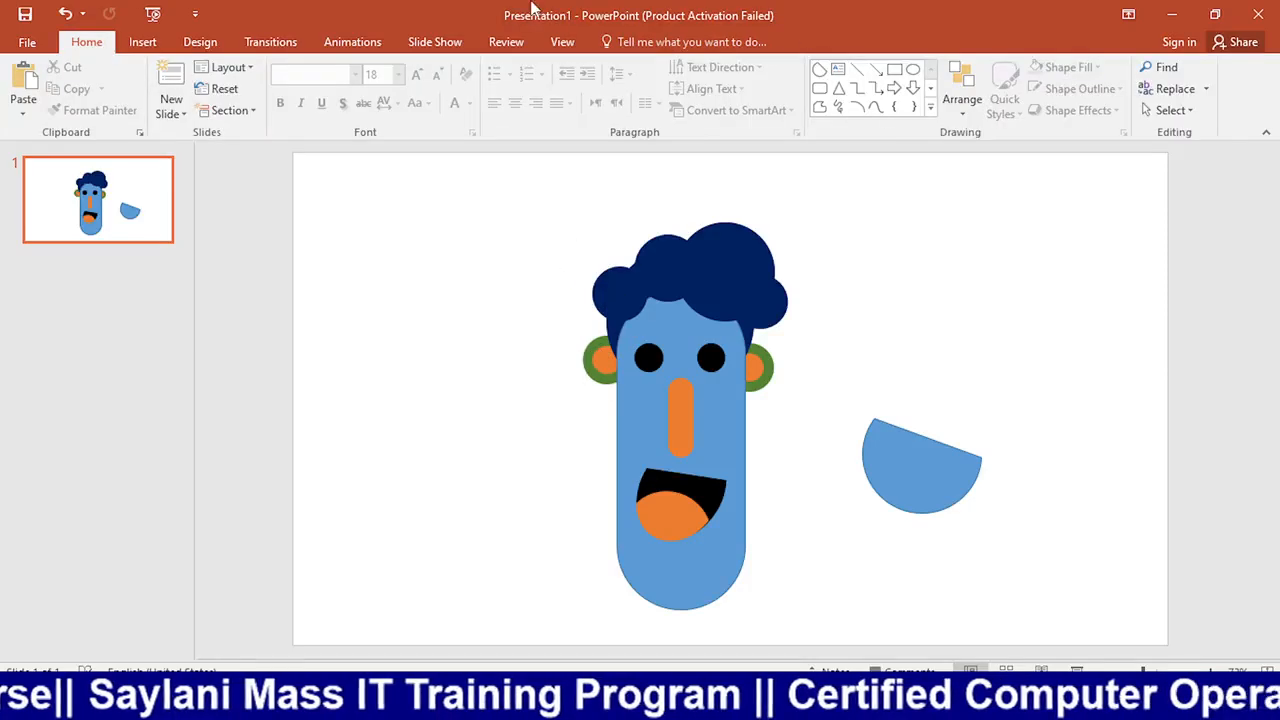
# Show the guides, ruler and gridlines on the slide
pyautogui.click(562, 41)
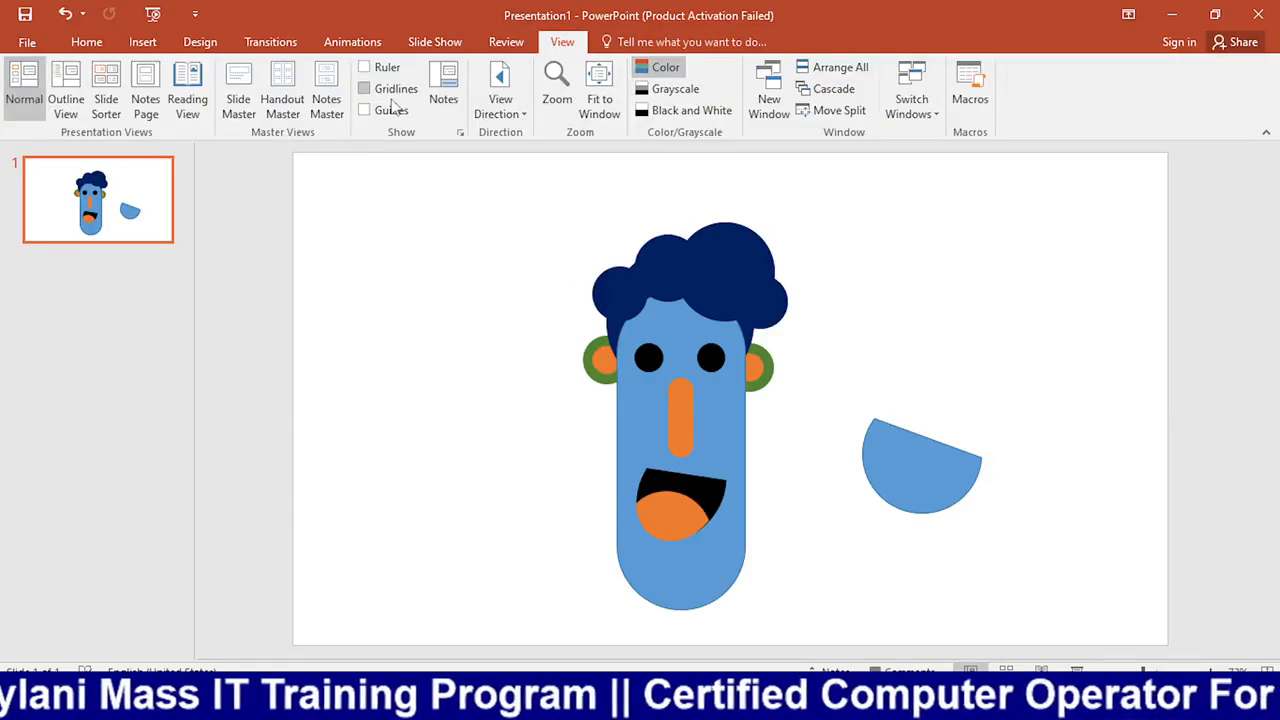
pyautogui.click(363, 110)
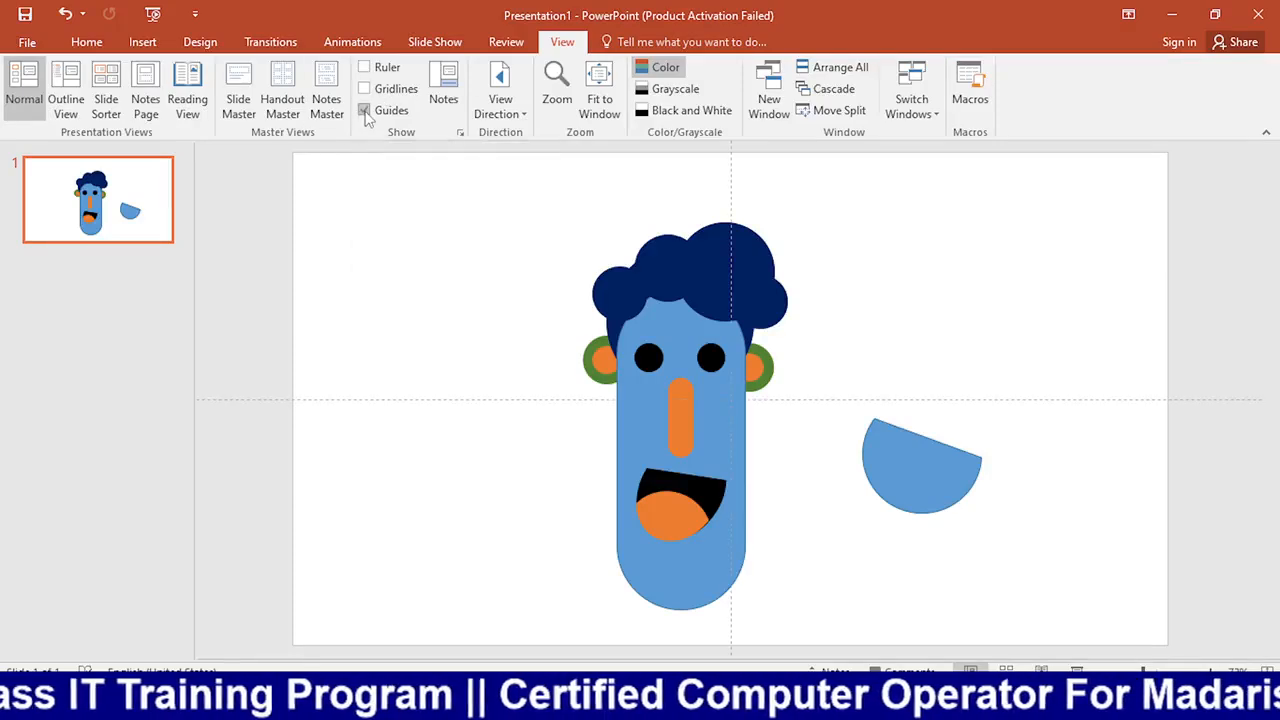
pyautogui.click(363, 67)
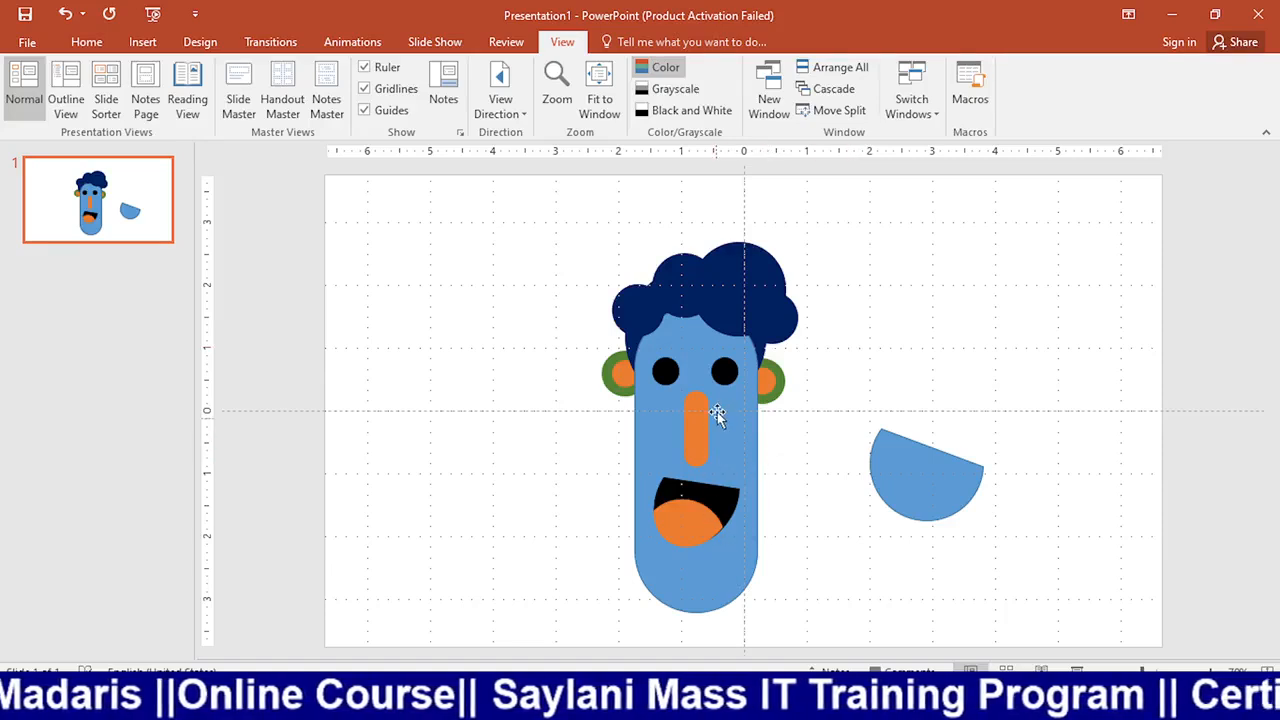
# Select all parts of the head together and move them up to the slide's upper edge, slightly to the left
pyautogui.moveTo(518, 233); pyautogui.dragTo(814, 622)
pyautogui.moveTo(723, 580)
pyautogui.mouseDown()
pyautogui.moveTo(694, 503)
pyautogui.moveTo(697, 517)
pyautogui.mouseUp()
pyautogui.click(659, 597)
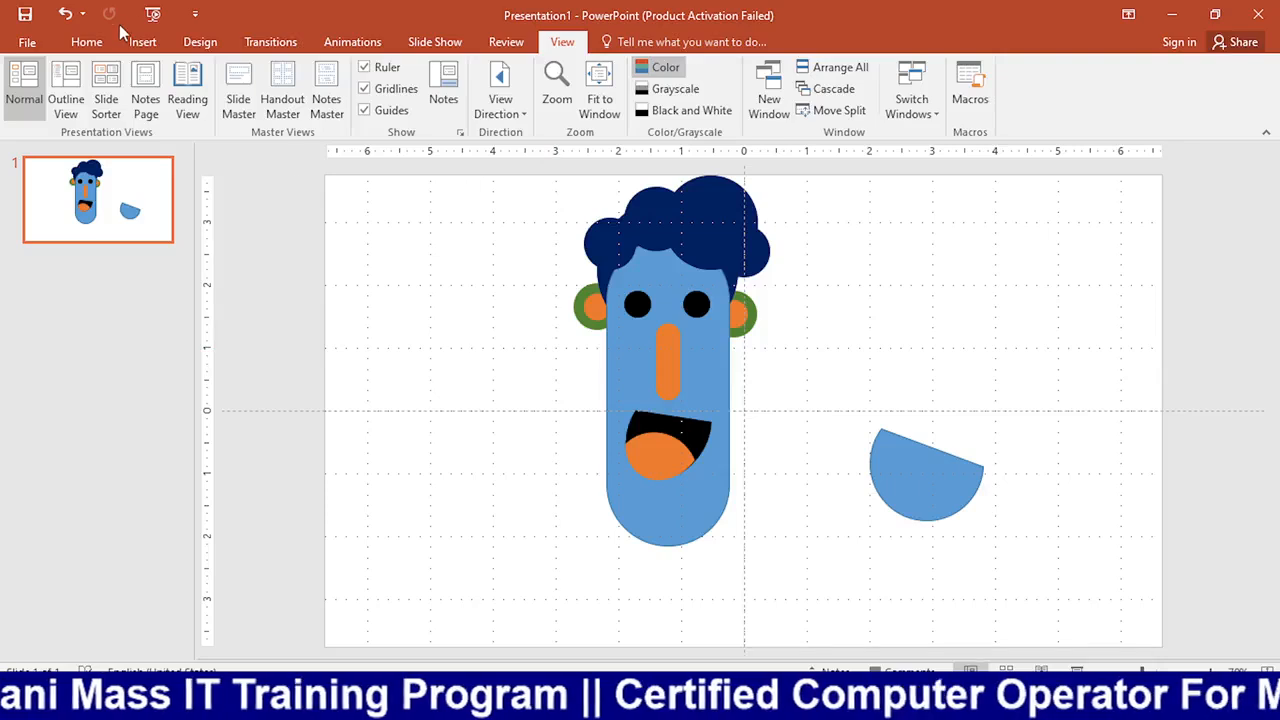
# Draw a rectangular neck about 1.22 inches high and 0.69 inches wide, centred under the chin
pyautogui.click(158, 42)
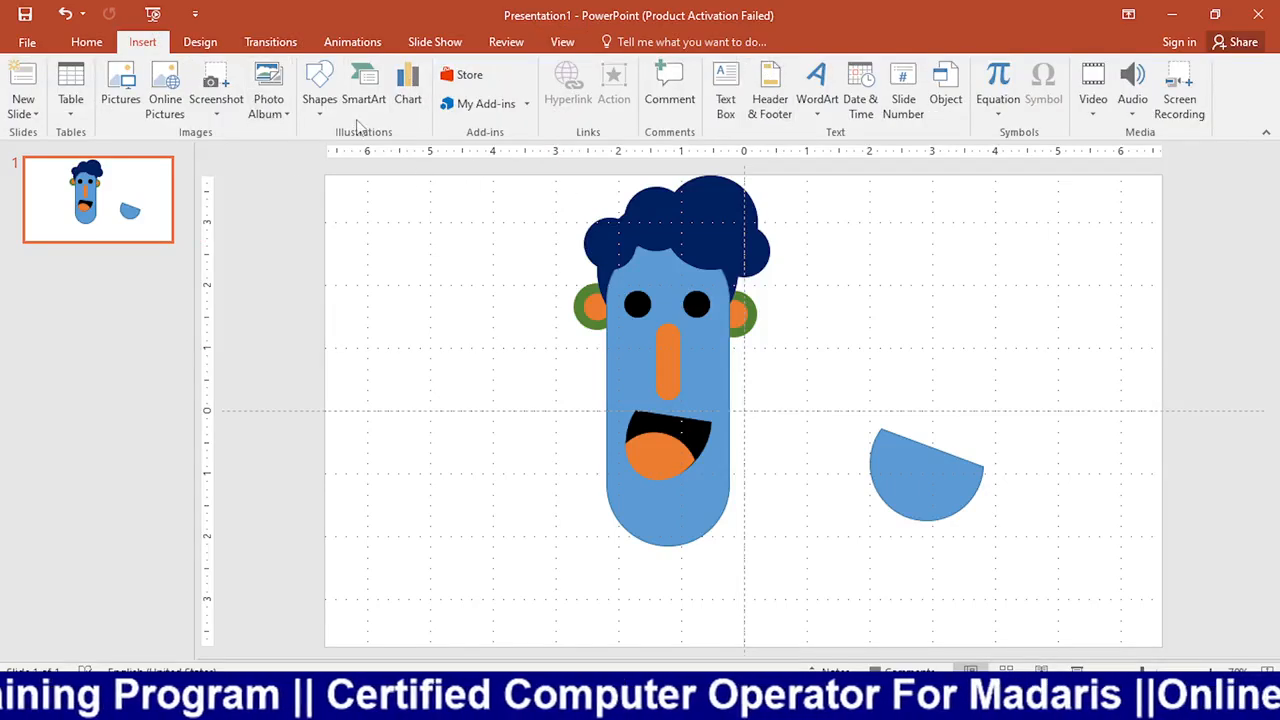
pyautogui.click(321, 102)
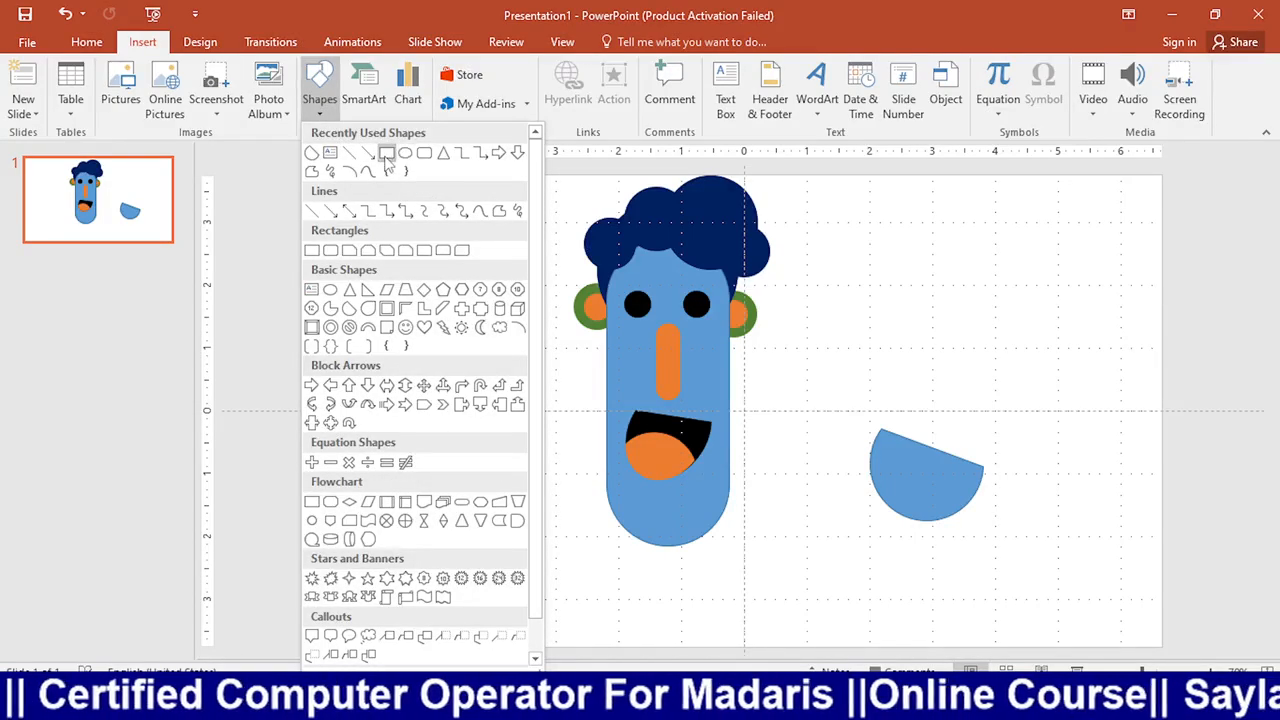
pyautogui.click(405, 155)
pyautogui.moveTo(657, 545)
pyautogui.mouseDown()
pyautogui.moveTo(732, 628)
pyautogui.moveTo(667, 634)
pyautogui.moveTo(701, 648)
pyautogui.moveTo(667, 590)
pyautogui.mouseUp()
pyautogui.moveTo(667, 636); pyautogui.dragTo(667, 611)
# Send the neck rectangle behind the face
pyautogui.rightClick(677, 575)
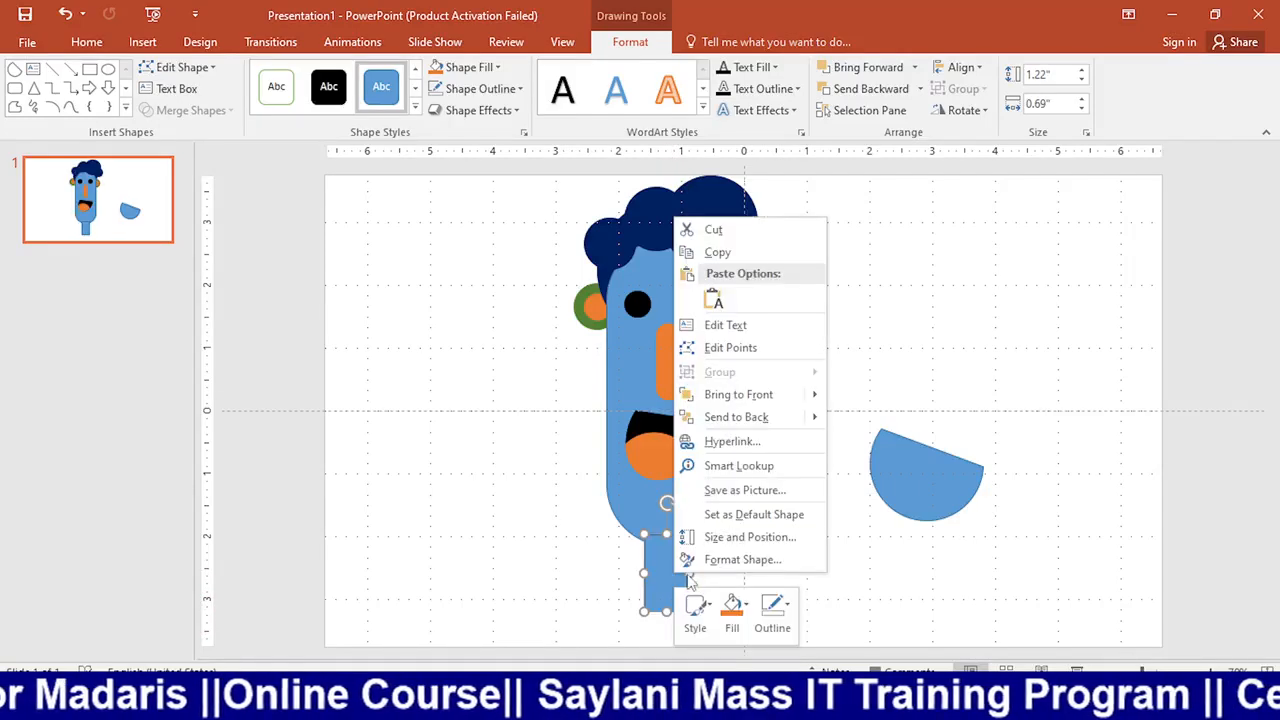
pyautogui.click(759, 428)
pyautogui.click(743, 549)
# Fill the neck rectangle with a light orange skin tone from the standard colour palette
pyautogui.click(667, 554)
pyautogui.click(468, 67)
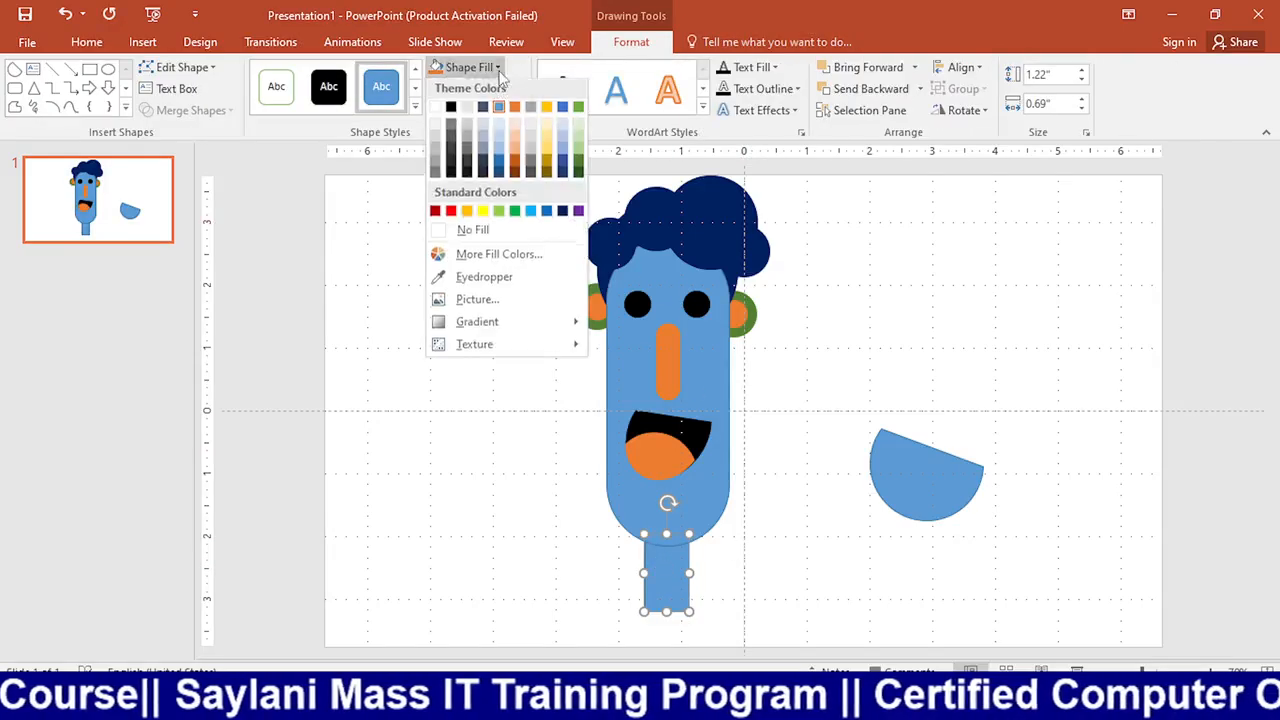
pyautogui.click(499, 257)
pyautogui.click(597, 323)
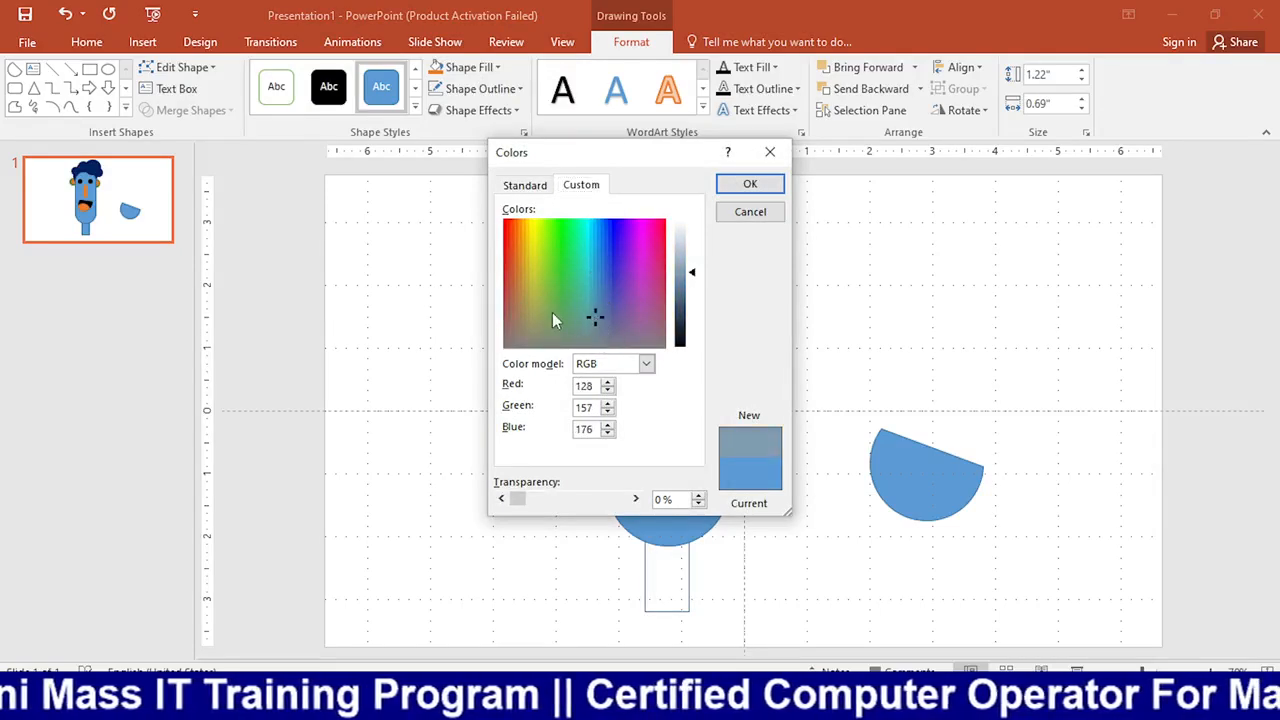
pyautogui.moveTo(505, 338); pyautogui.dragTo(517, 314)
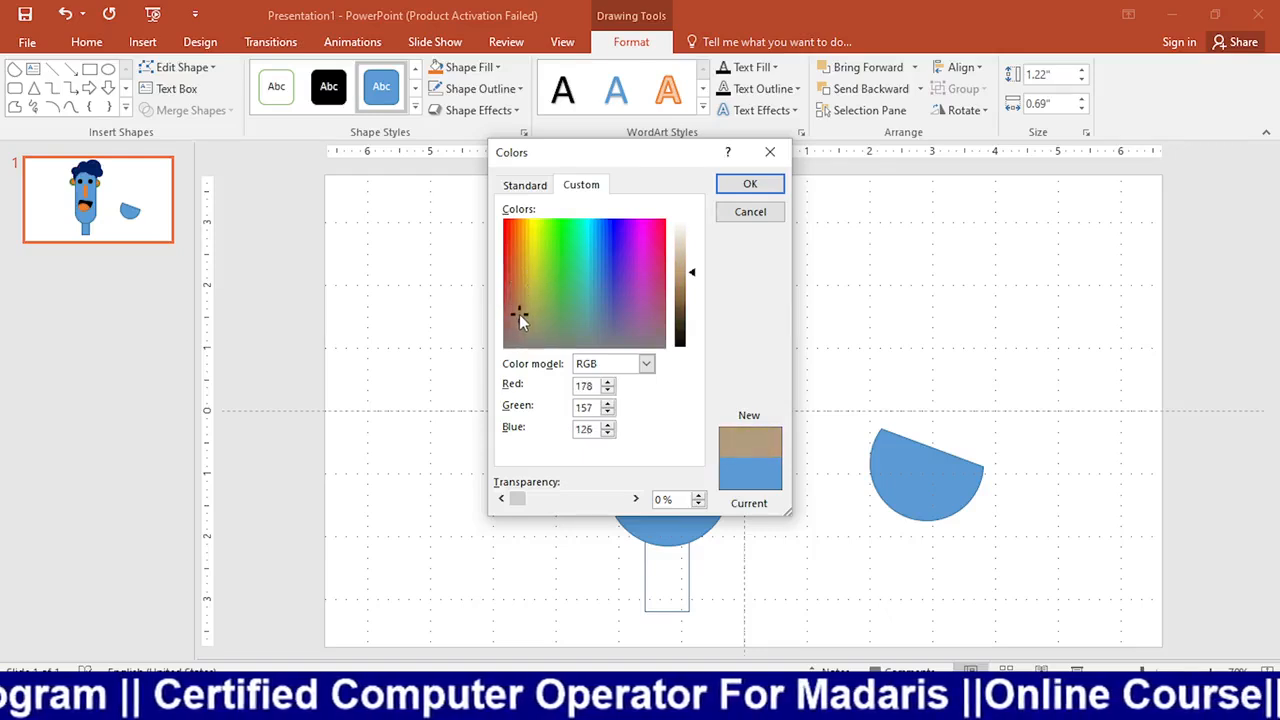
pyautogui.click(538, 280)
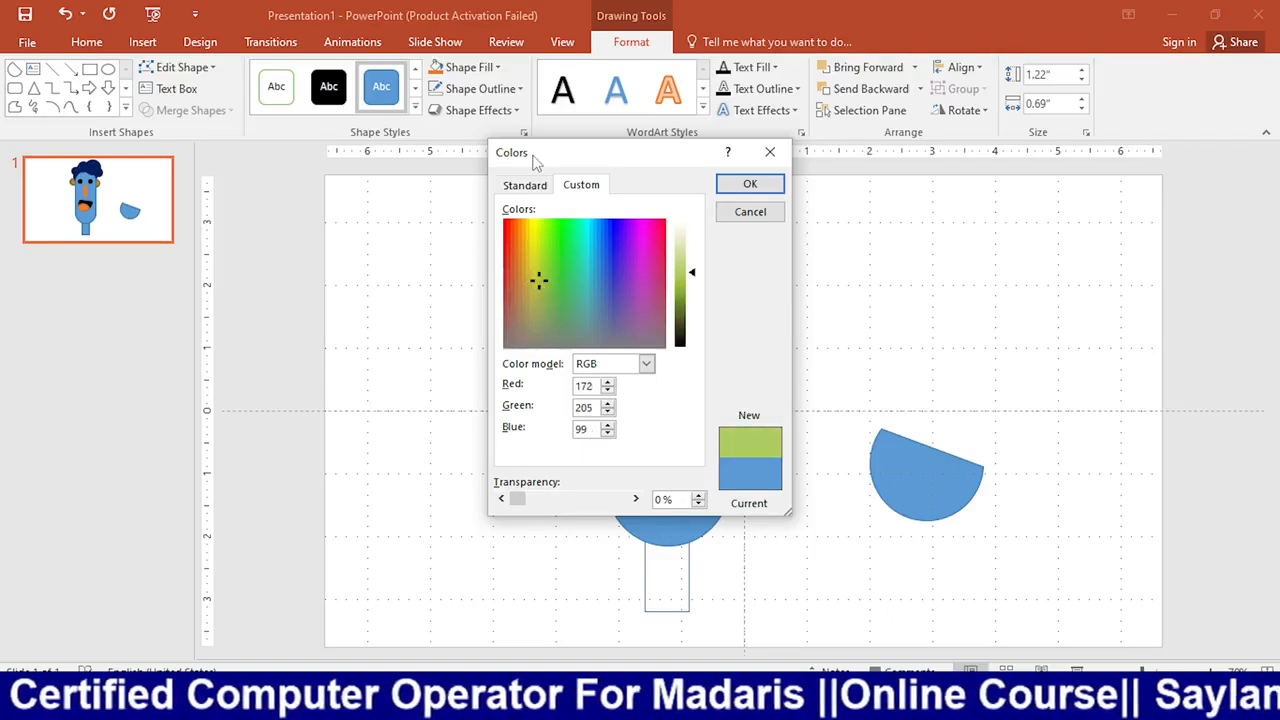
pyautogui.click(524, 185)
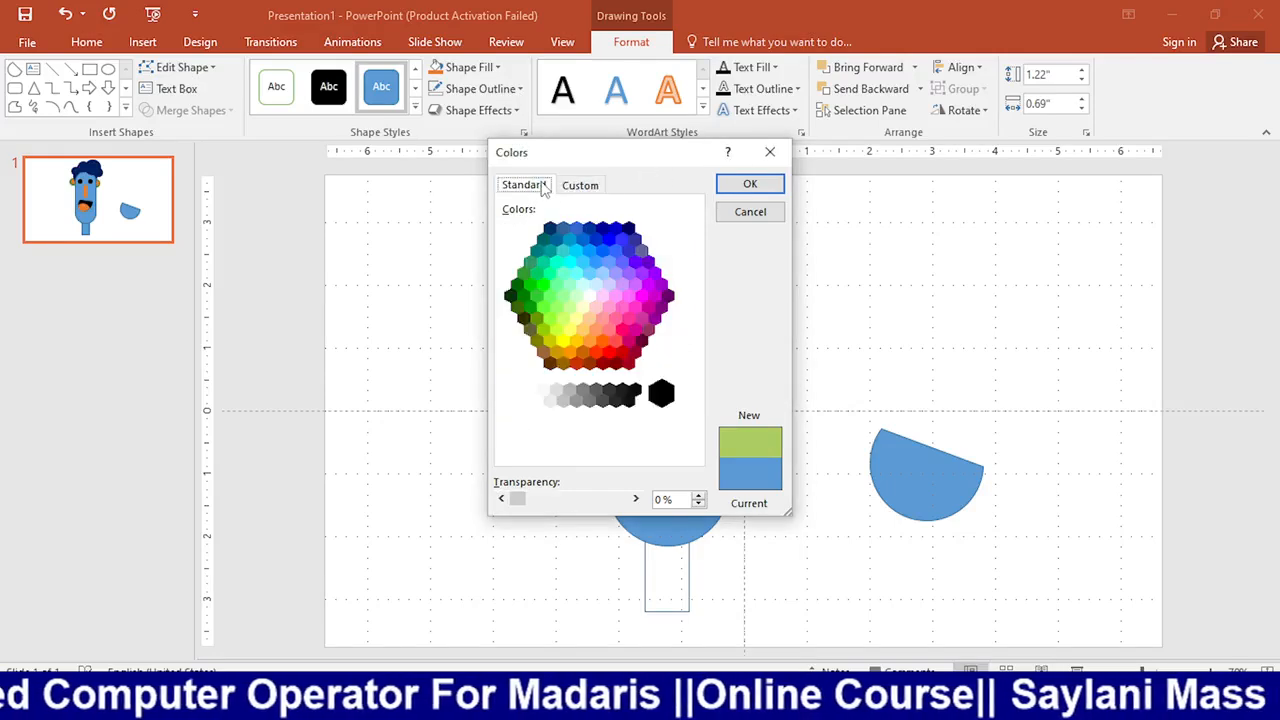
pyautogui.click(563, 363)
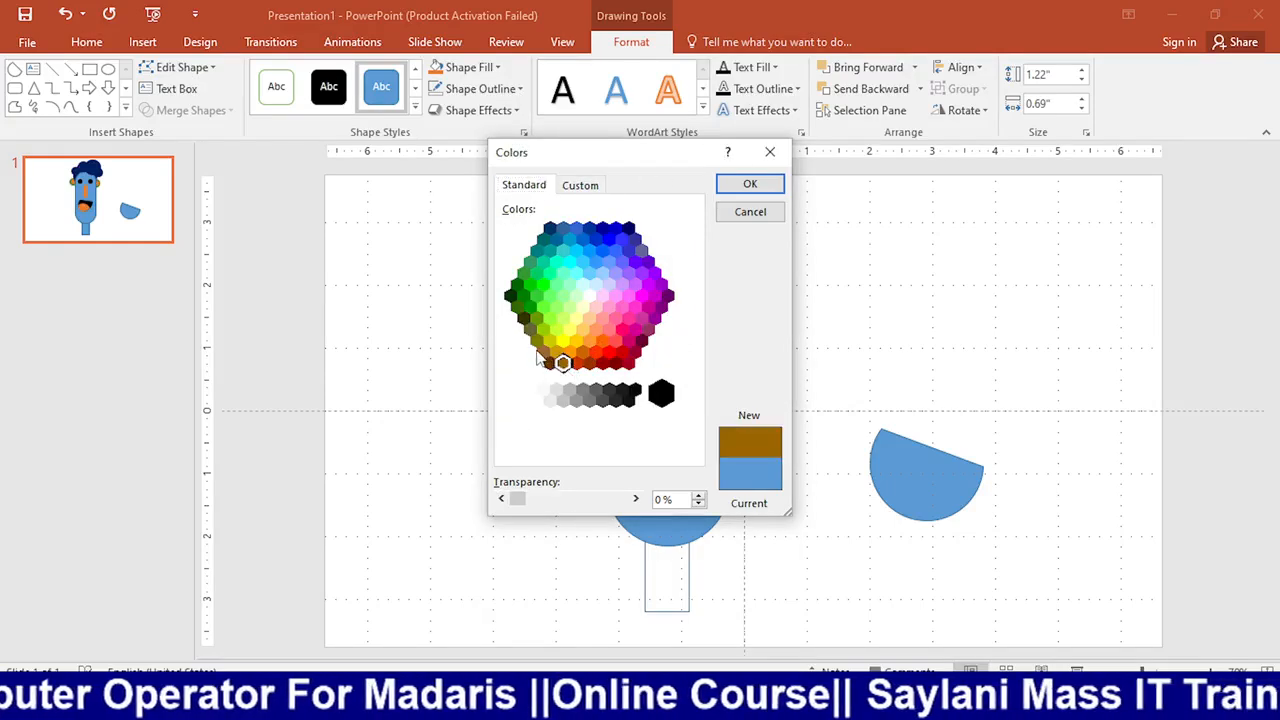
pyautogui.click(563, 341)
pyautogui.click(588, 344)
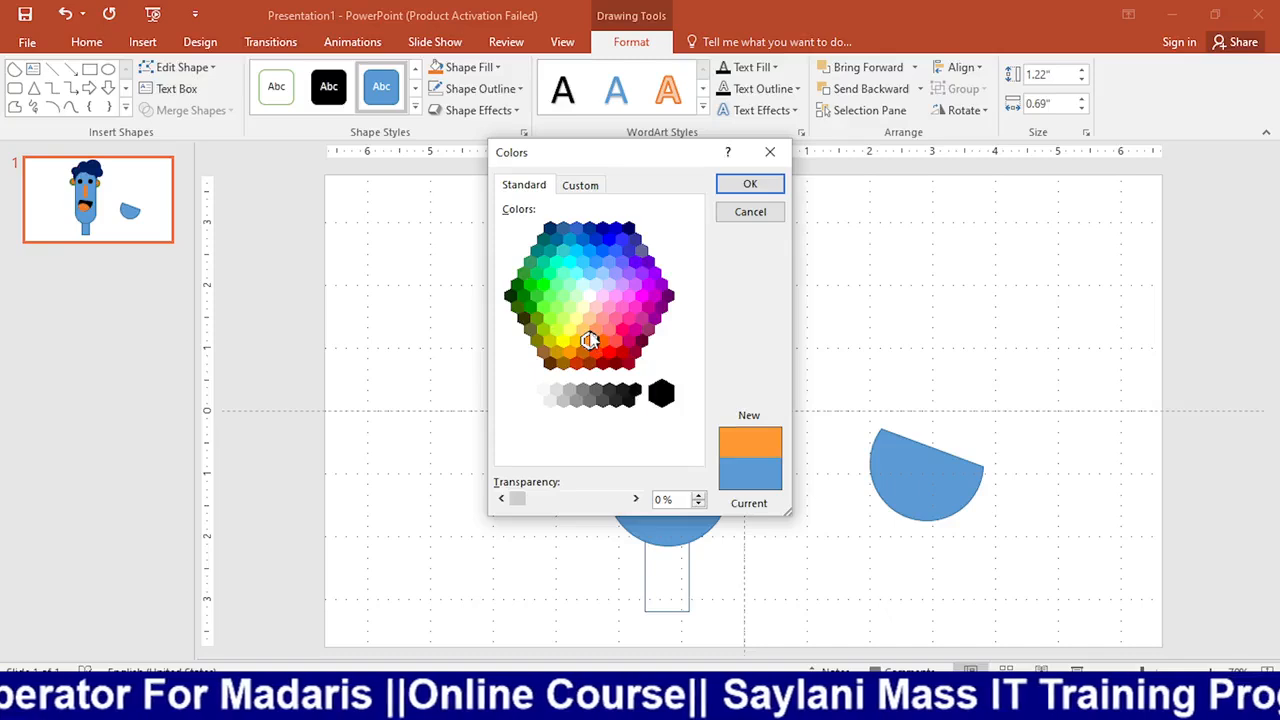
pyautogui.click(589, 318)
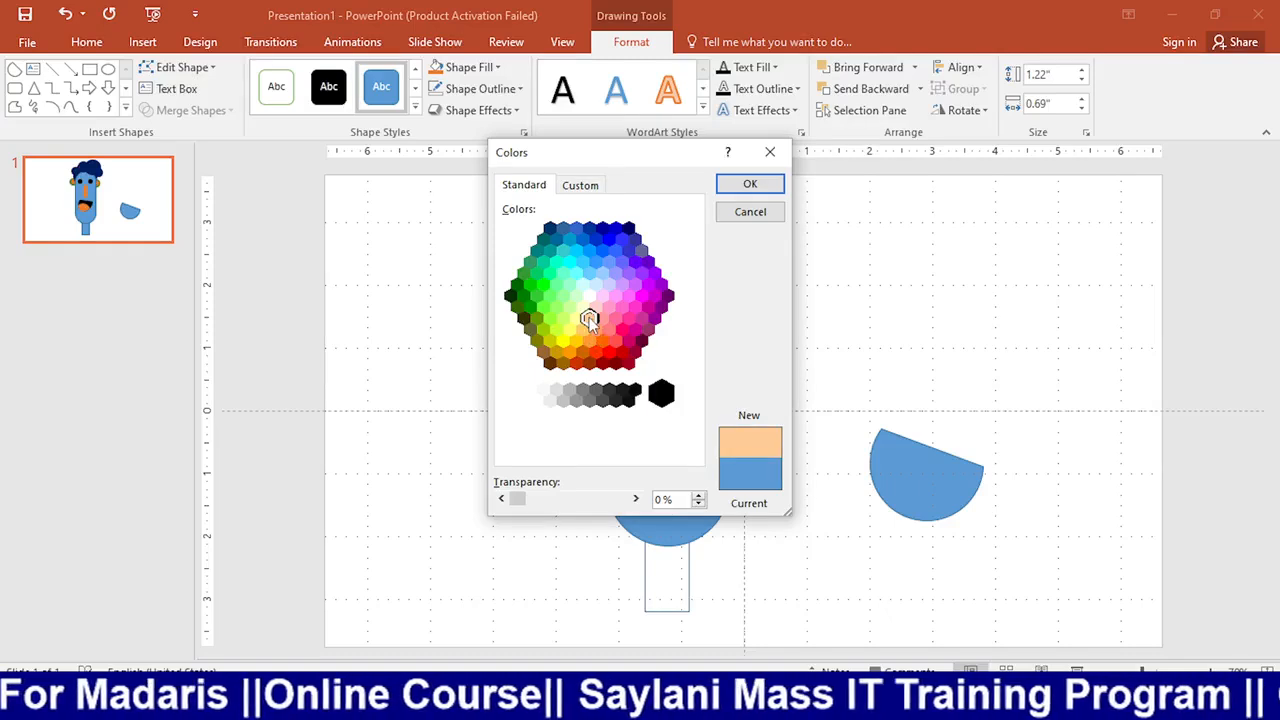
pyautogui.click(750, 184)
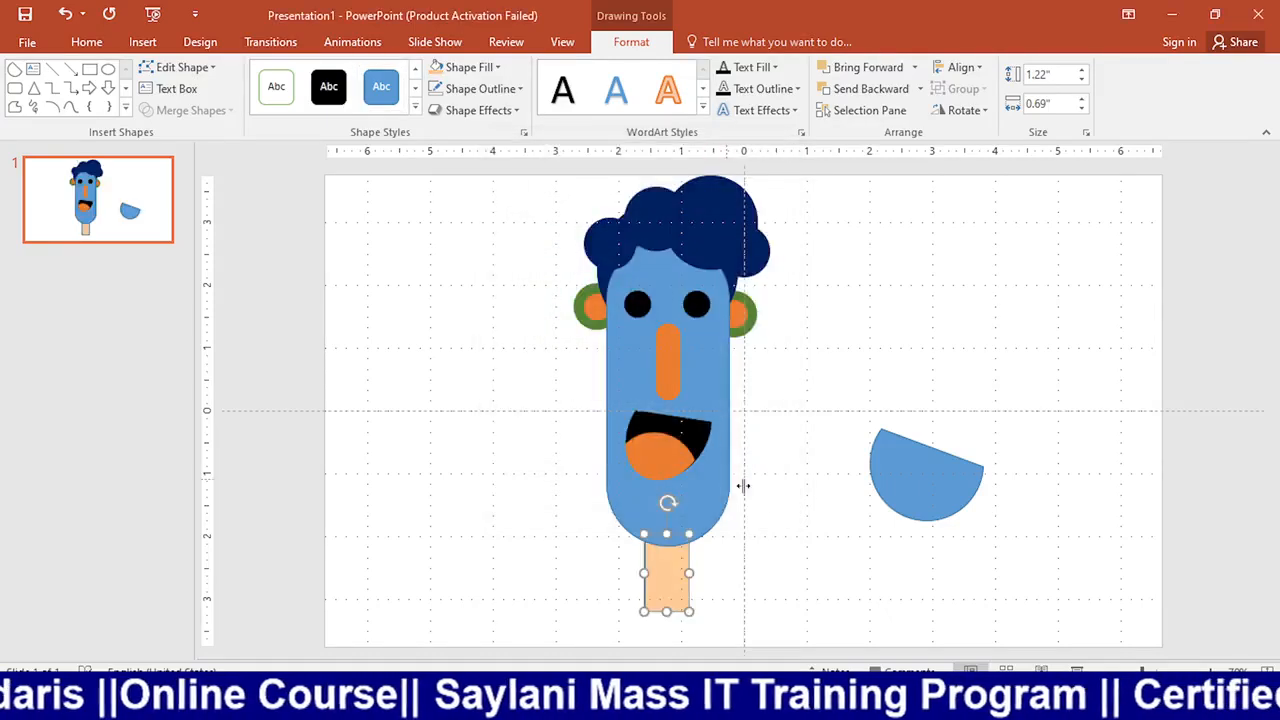
# Remove the outline from the neck rectangle
pyautogui.click(520, 88)
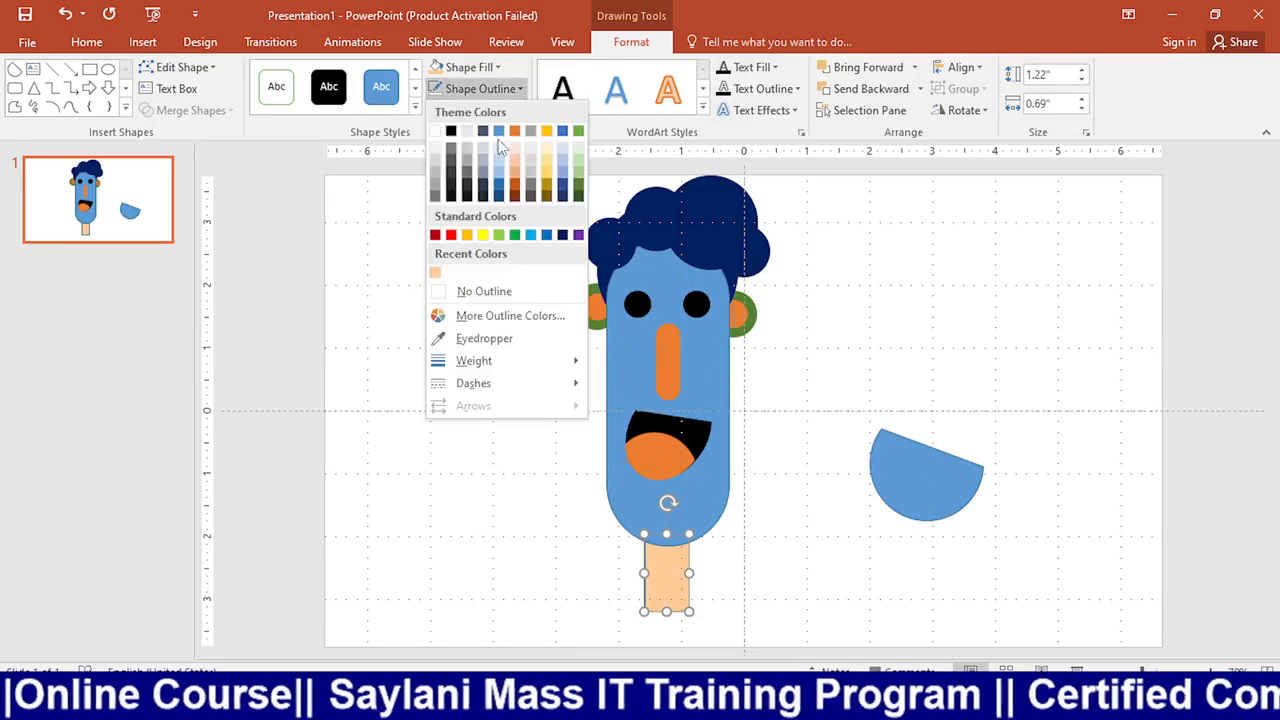
pyautogui.click(460, 290)
pyautogui.click(812, 393)
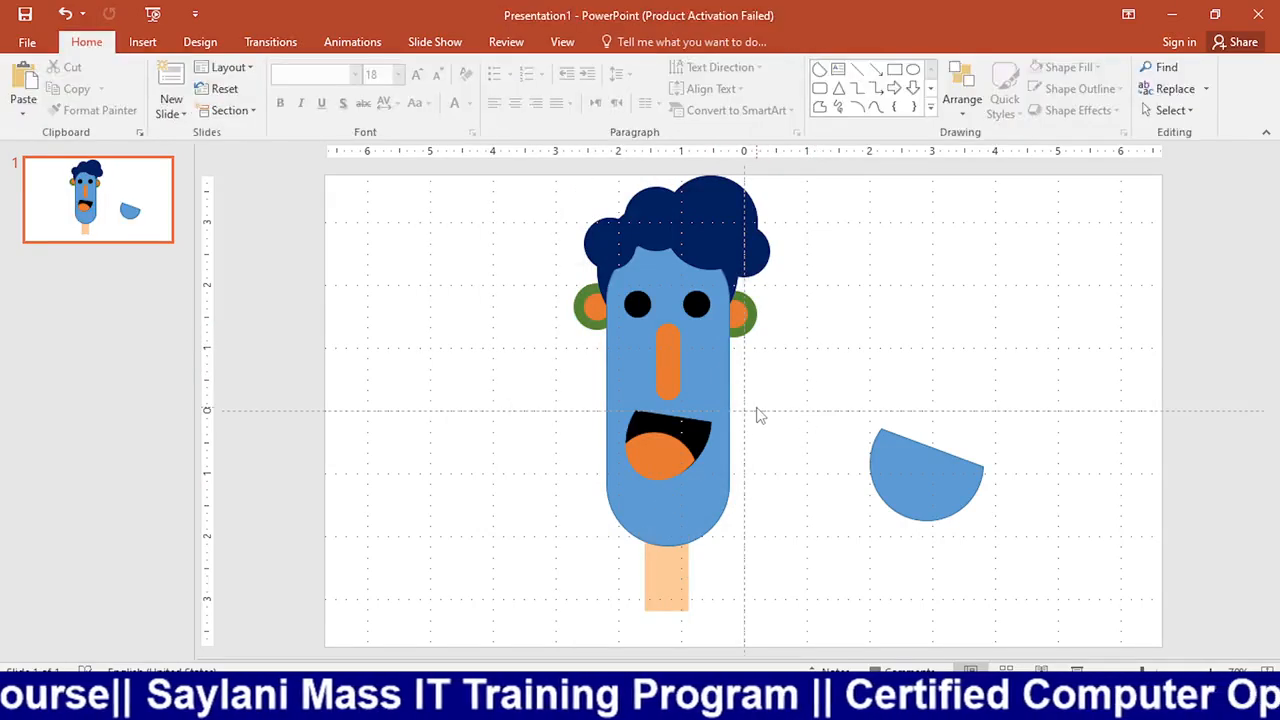
# Draw a fully rounded body shape about 2.93 inches high and 1.81 inches wide, centred below the neck
pyautogui.click(675, 577)
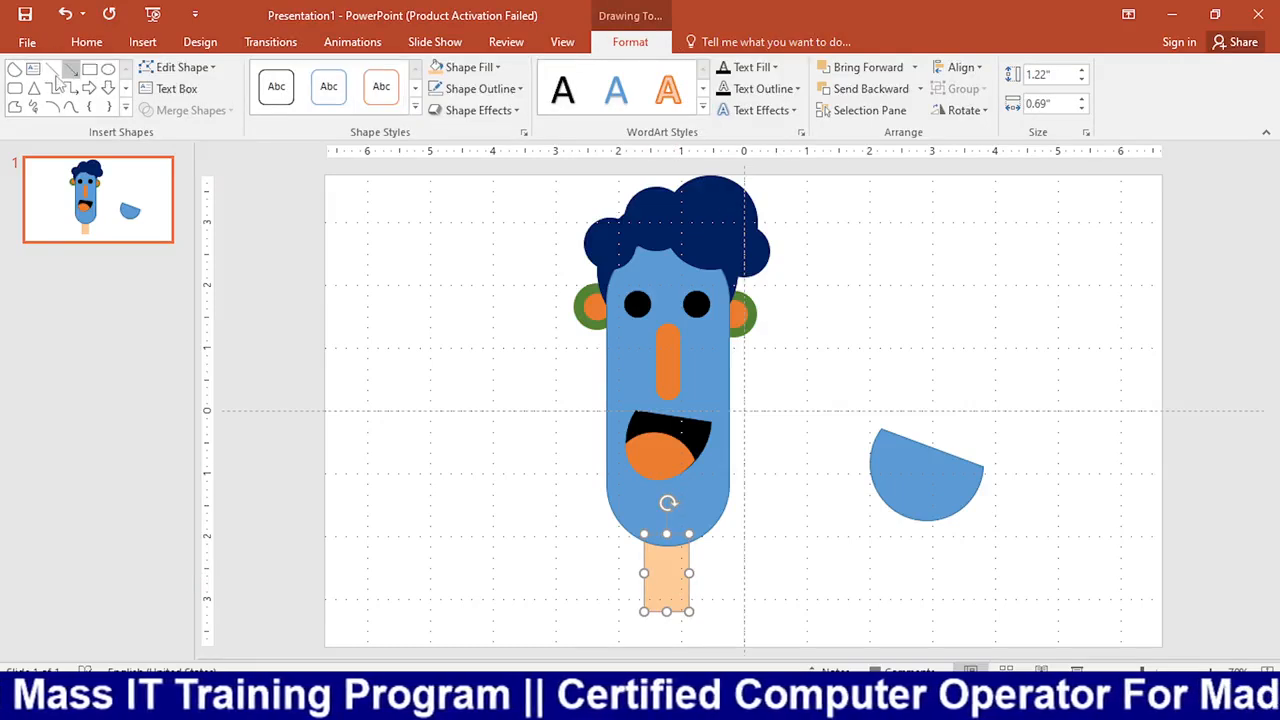
pyautogui.moveTo(363, 410)
pyautogui.mouseDown()
pyautogui.moveTo(520, 566)
pyautogui.moveTo(482, 596)
pyautogui.mouseUp()
pyautogui.moveTo(390, 411); pyautogui.dragTo(640, 643)
pyautogui.scroll(-1, 710, 487)
pyautogui.scroll(-1, 710, 487)
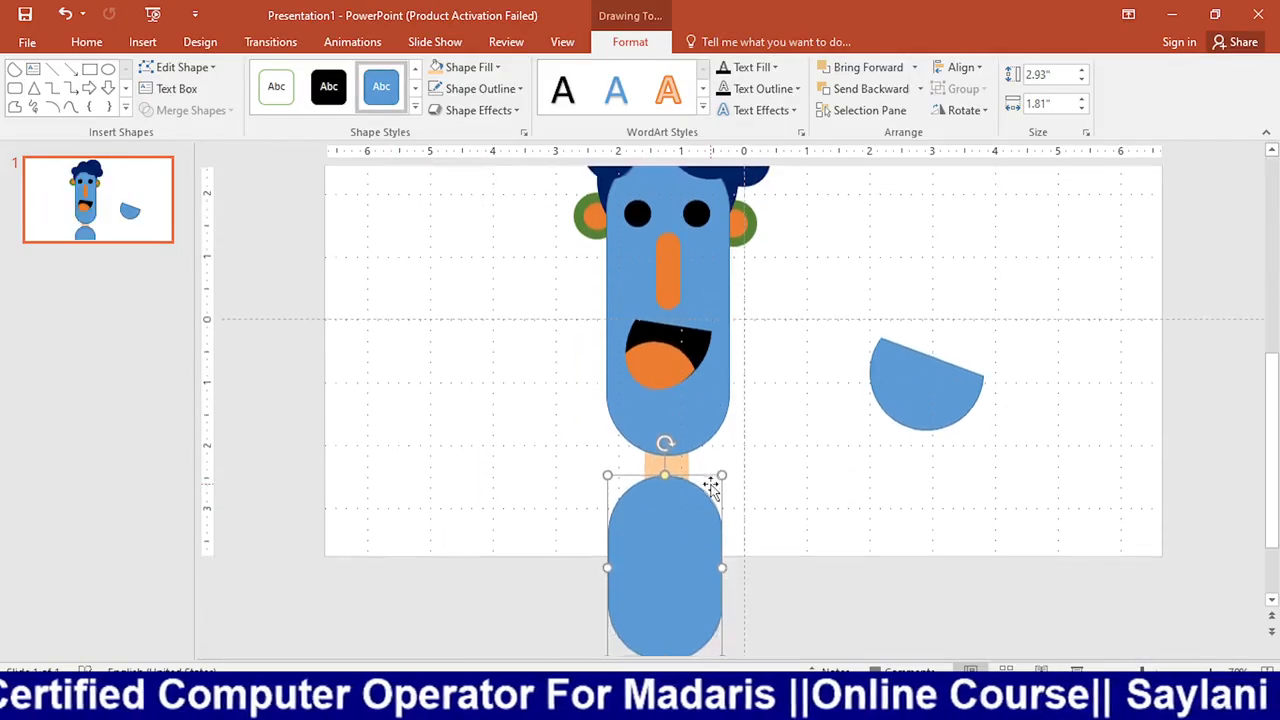
pyautogui.moveTo(649, 537); pyautogui.dragTo(650, 546)
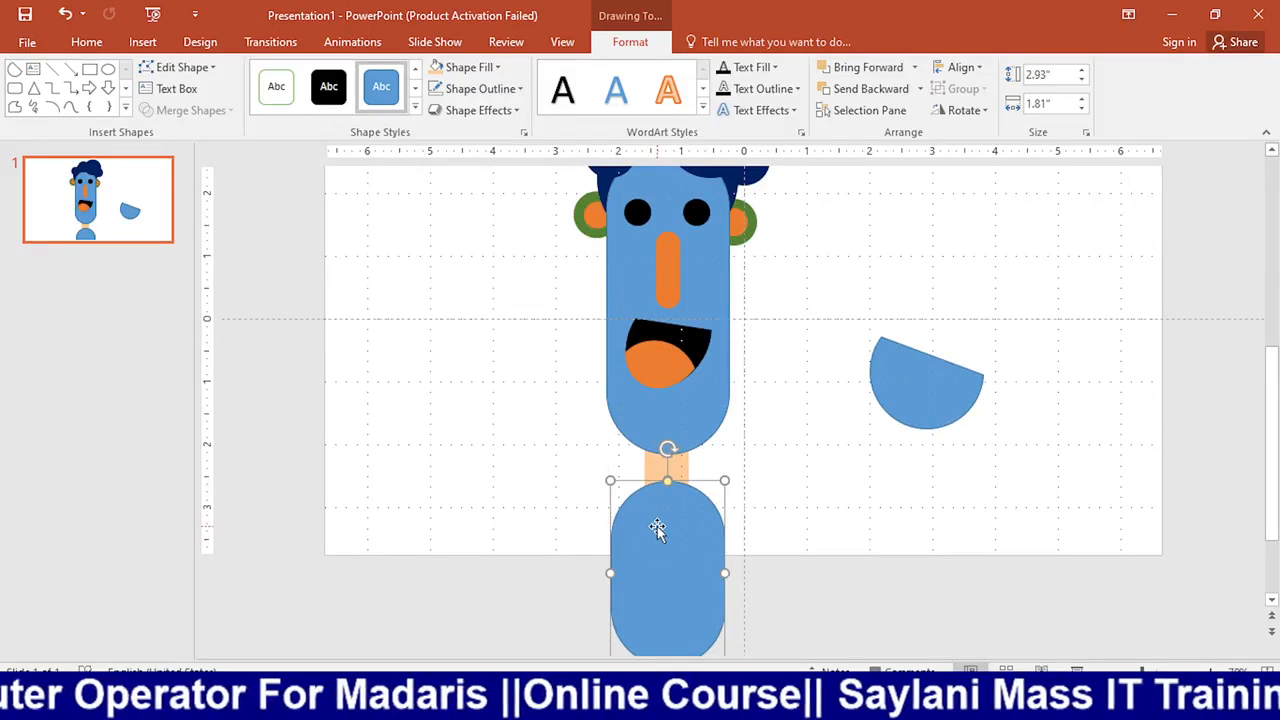
pyautogui.scroll(1, 668, 477)
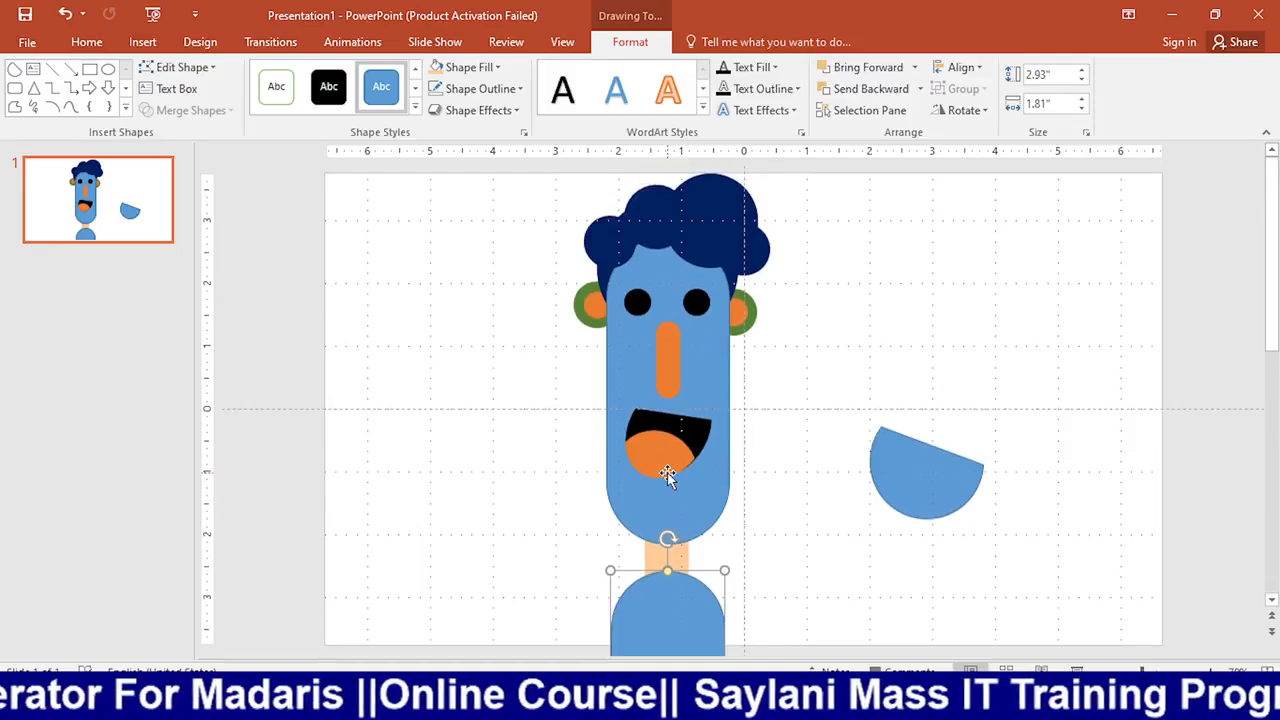
pyautogui.click(785, 371)
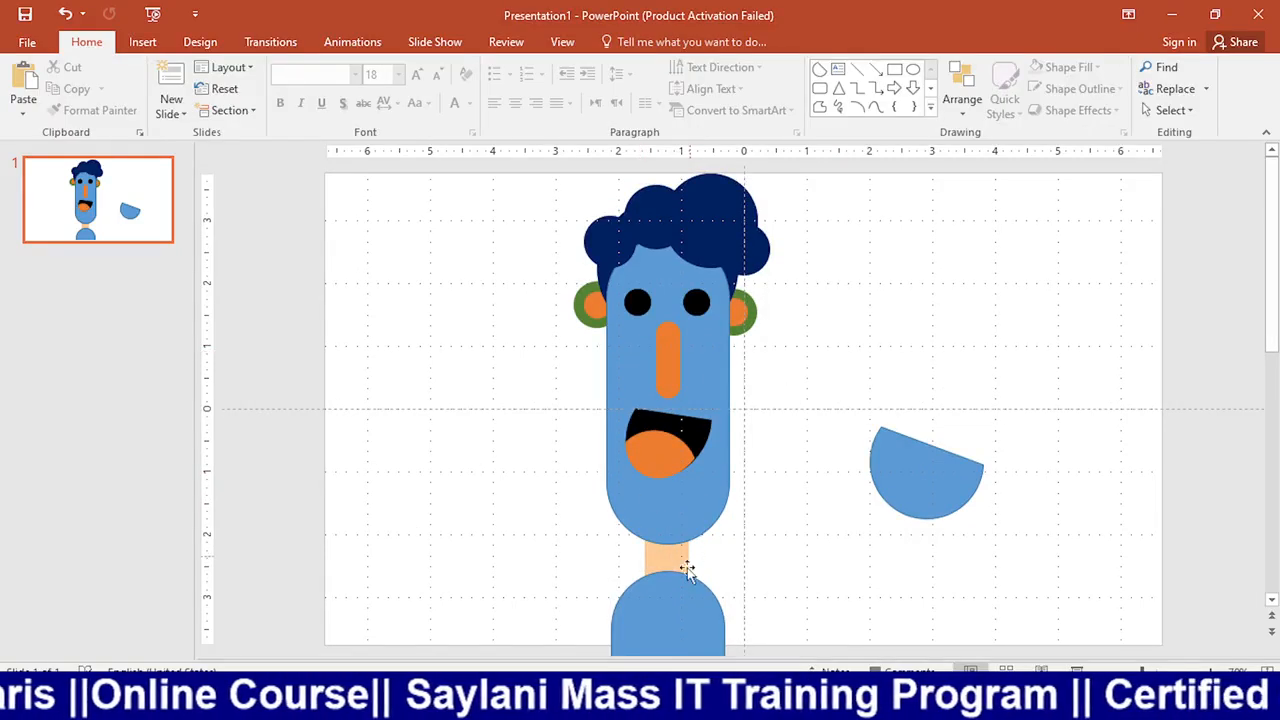
# Shorten the face shape by raising its lower edge to just beneath the mouth
pyautogui.click(675, 517)
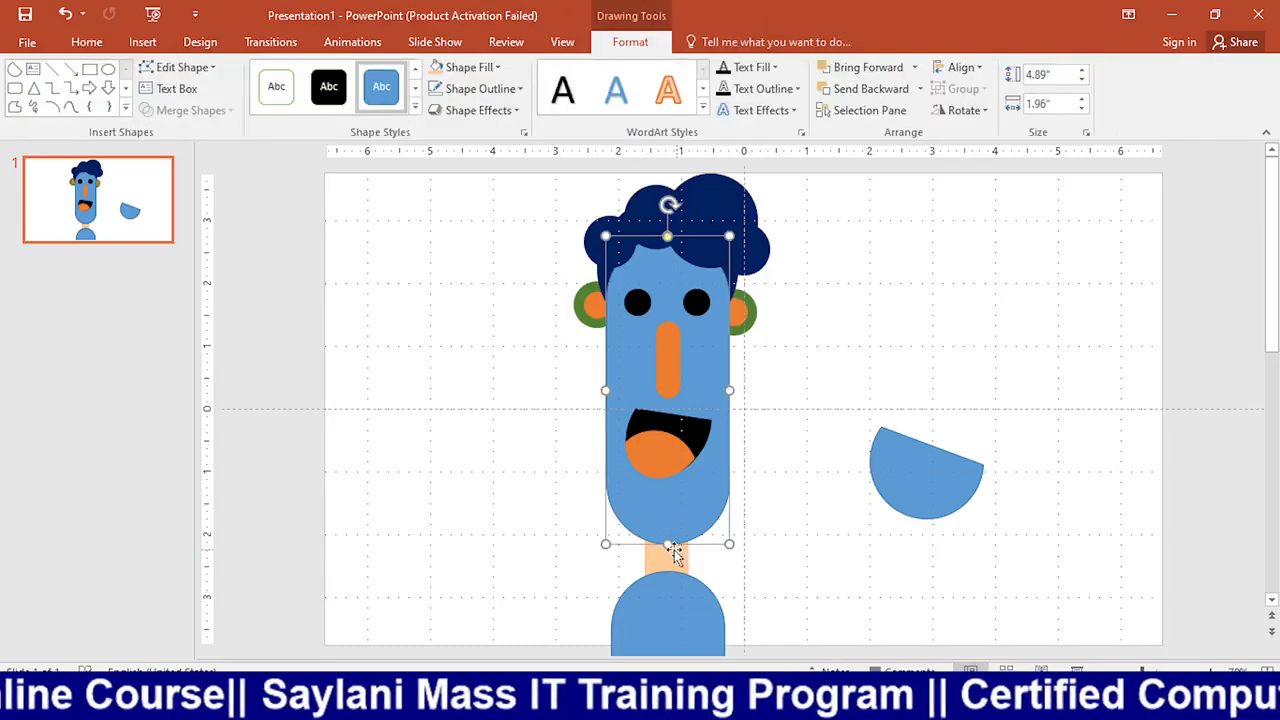
pyautogui.moveTo(668, 544); pyautogui.dragTo(667, 480)
pyautogui.click(797, 540)
# Move the nose slightly higher and shrink the mouth so it fits inside the shortened face
pyautogui.moveTo(671, 373); pyautogui.dragTo(670, 355)
pyautogui.click(681, 425)
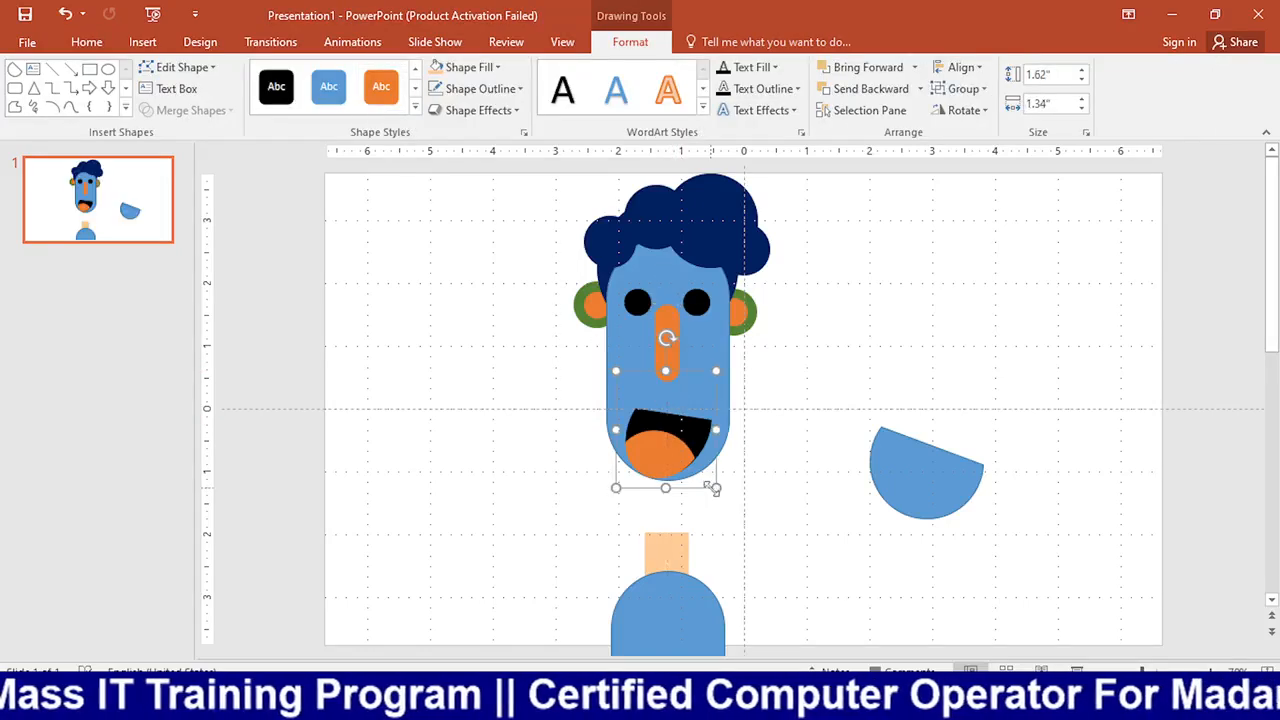
pyautogui.moveTo(725, 493); pyautogui.dragTo(669, 421)
# Move the neck up against the chin and raise the body to meet the neck
pyautogui.click(737, 577)
pyautogui.moveTo(678, 565); pyautogui.dragTo(676, 484)
pyautogui.moveTo(689, 616); pyautogui.dragTo(689, 546)
pyautogui.click(840, 576)
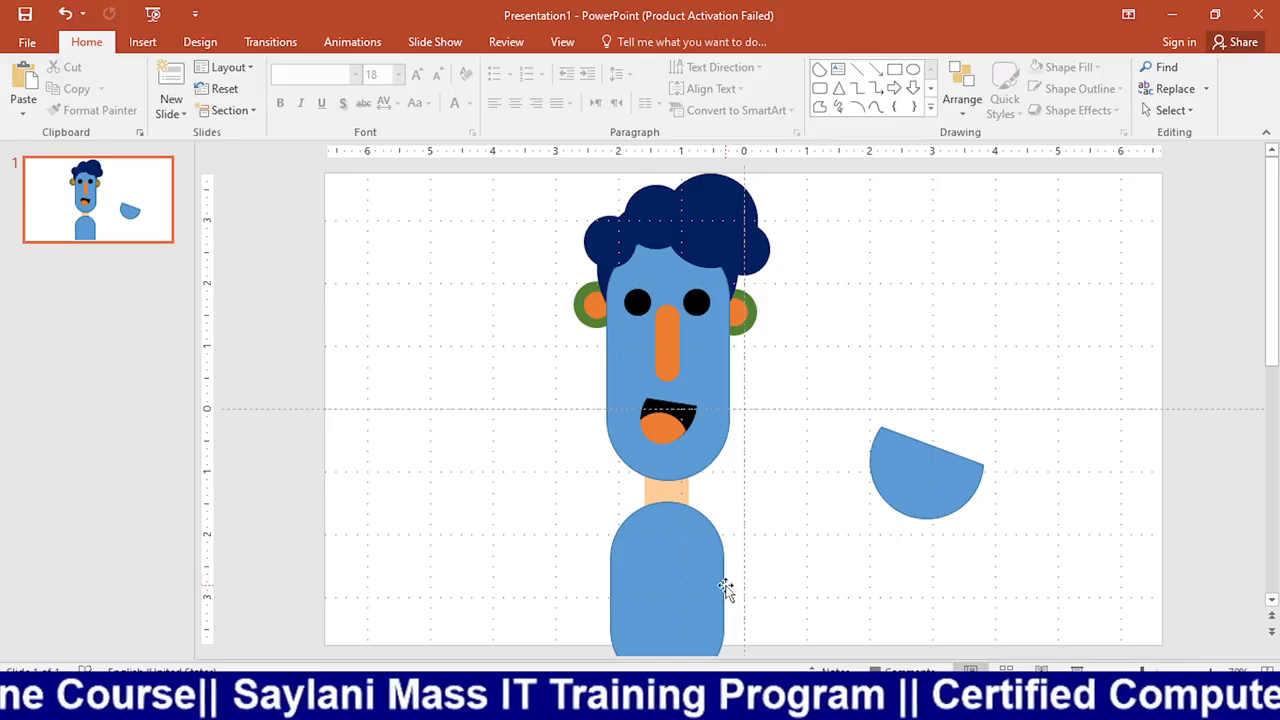
pyautogui.hotkey('alt', 'Tab')
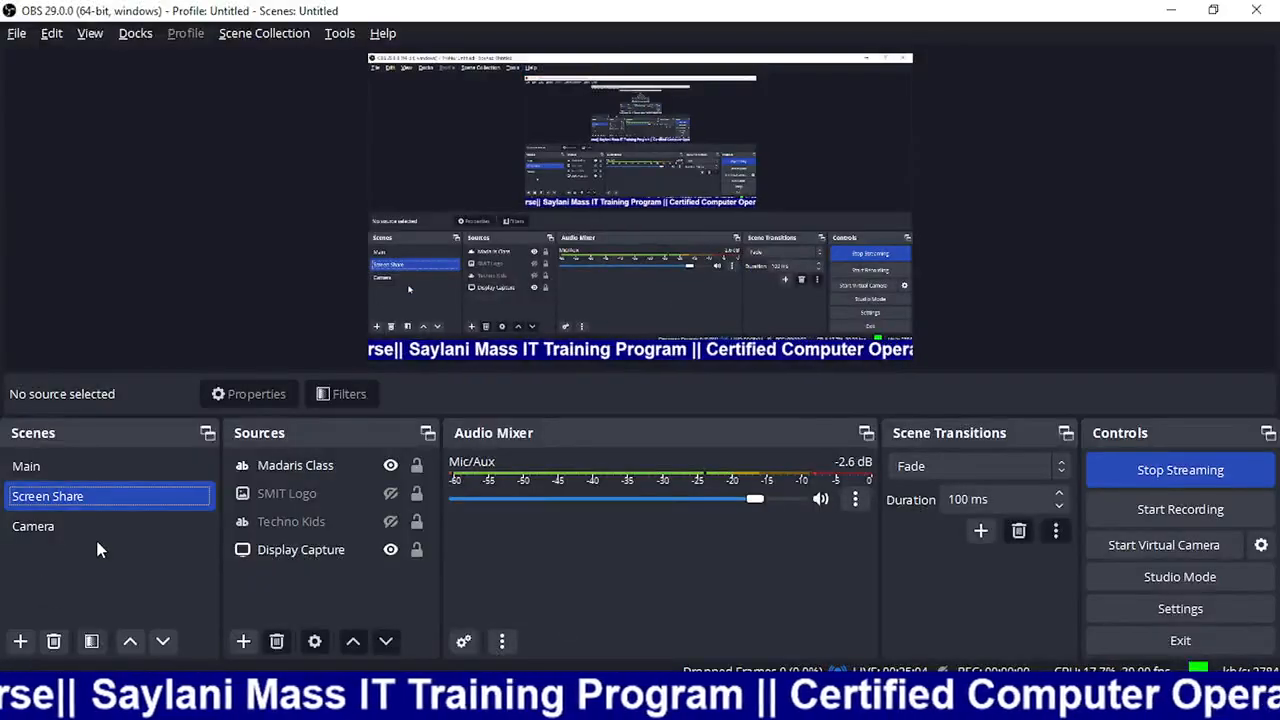
pyautogui.click(100, 530)
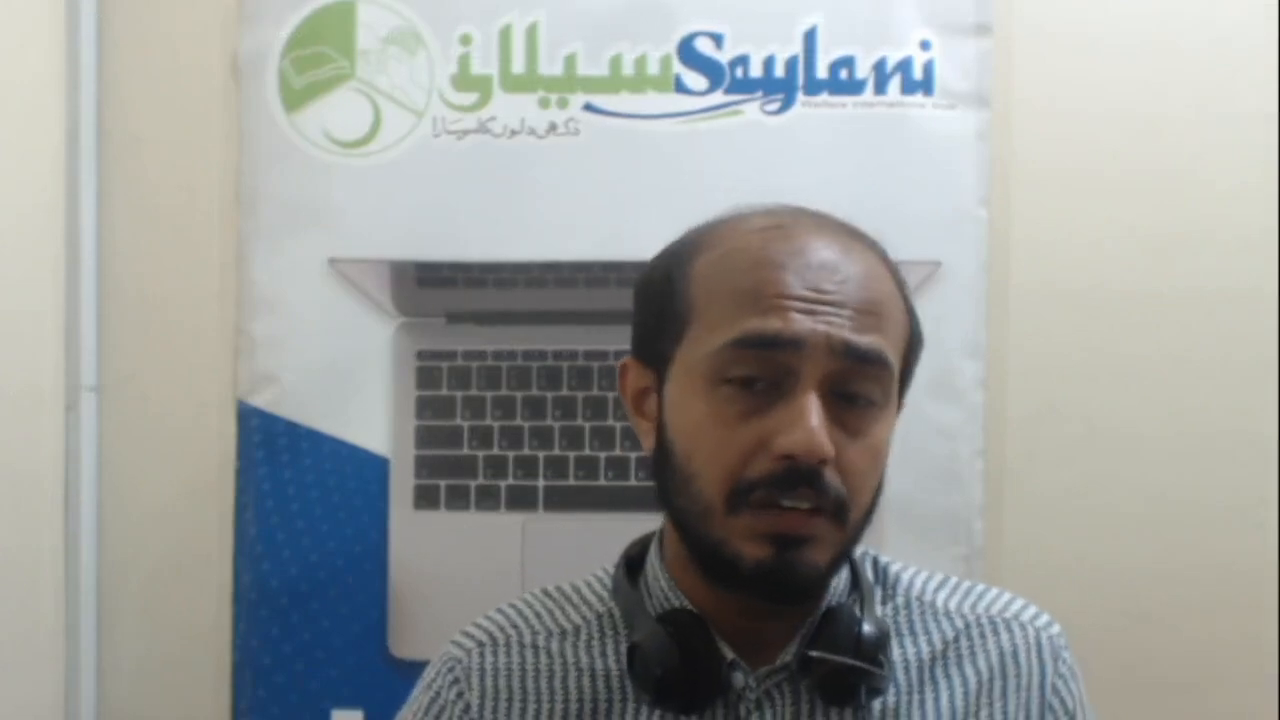
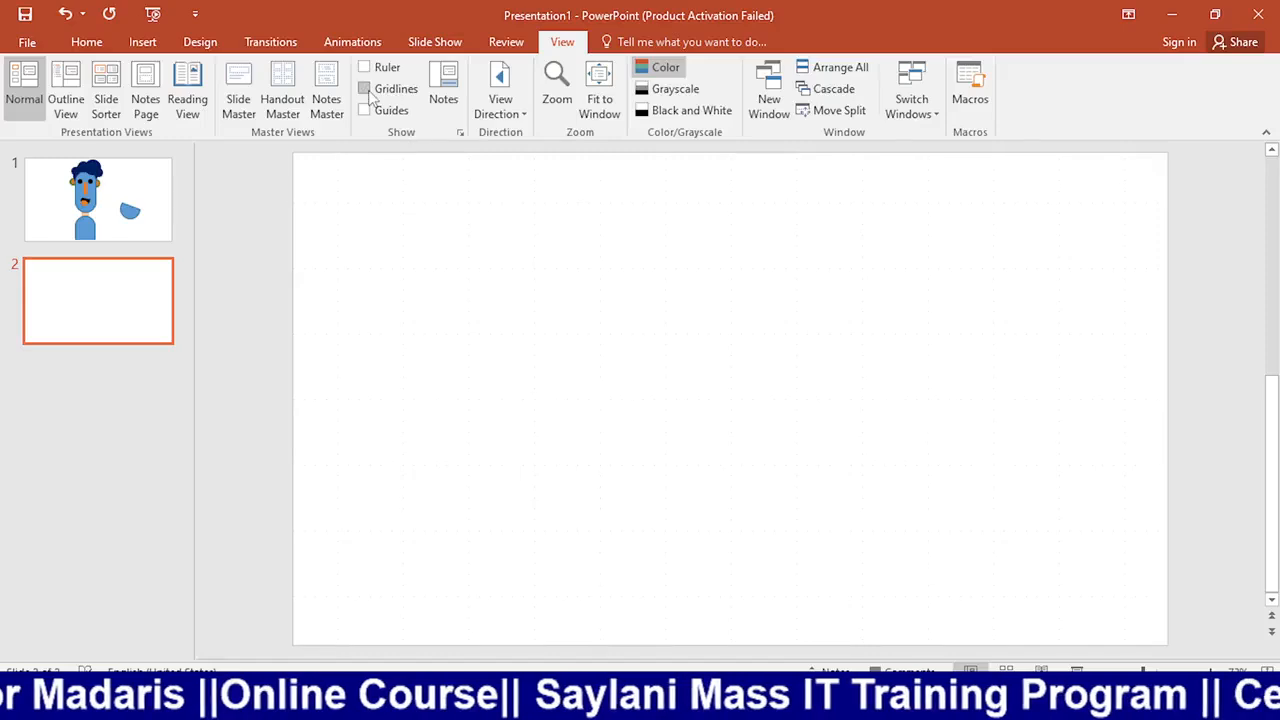
# Insert the picture pexels-jane-doan-1099680 from the Downloads folder onto the blank second slide
pyautogui.click(150, 42)
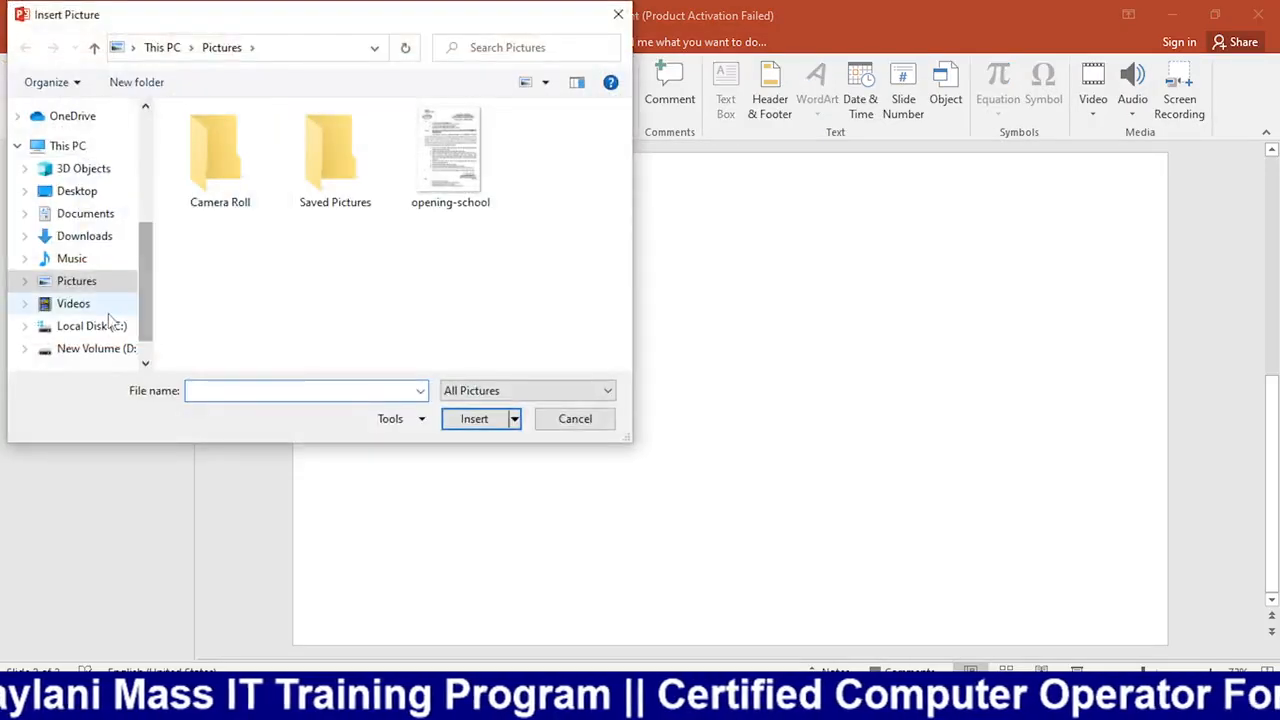
pyautogui.click(90, 348)
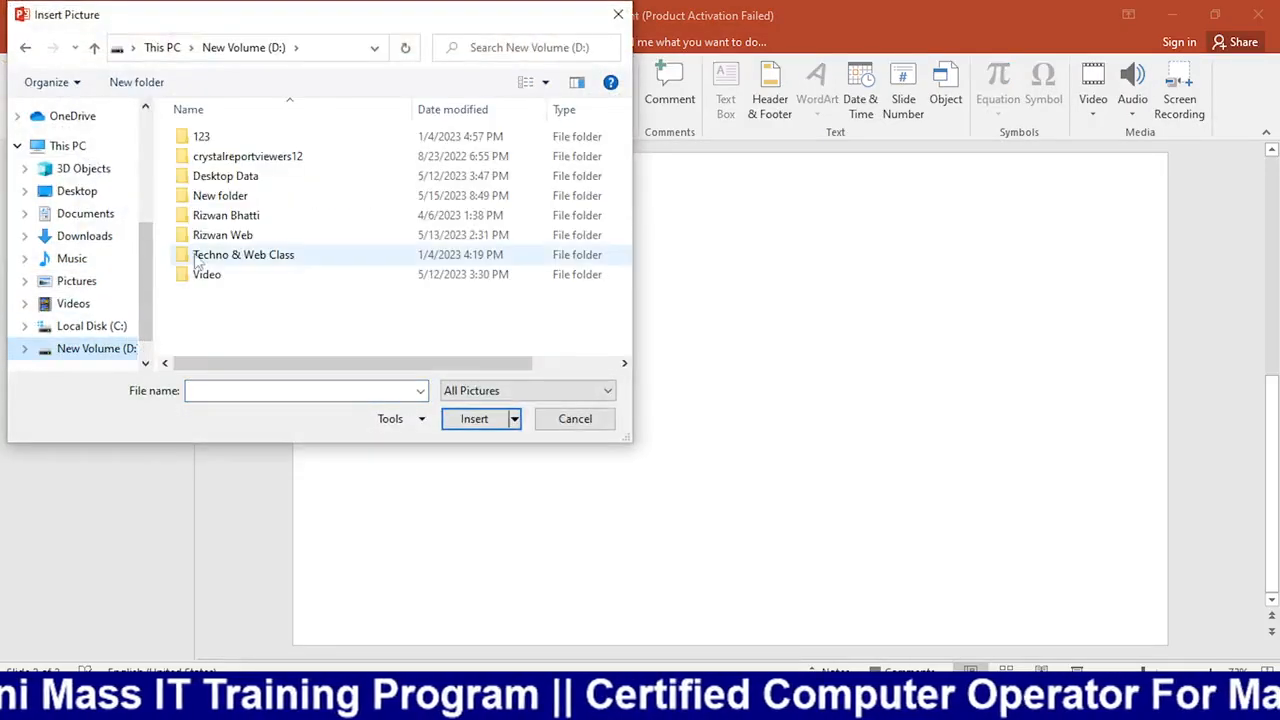
pyautogui.click(105, 242)
pyautogui.scroll(-4, 300, 255)
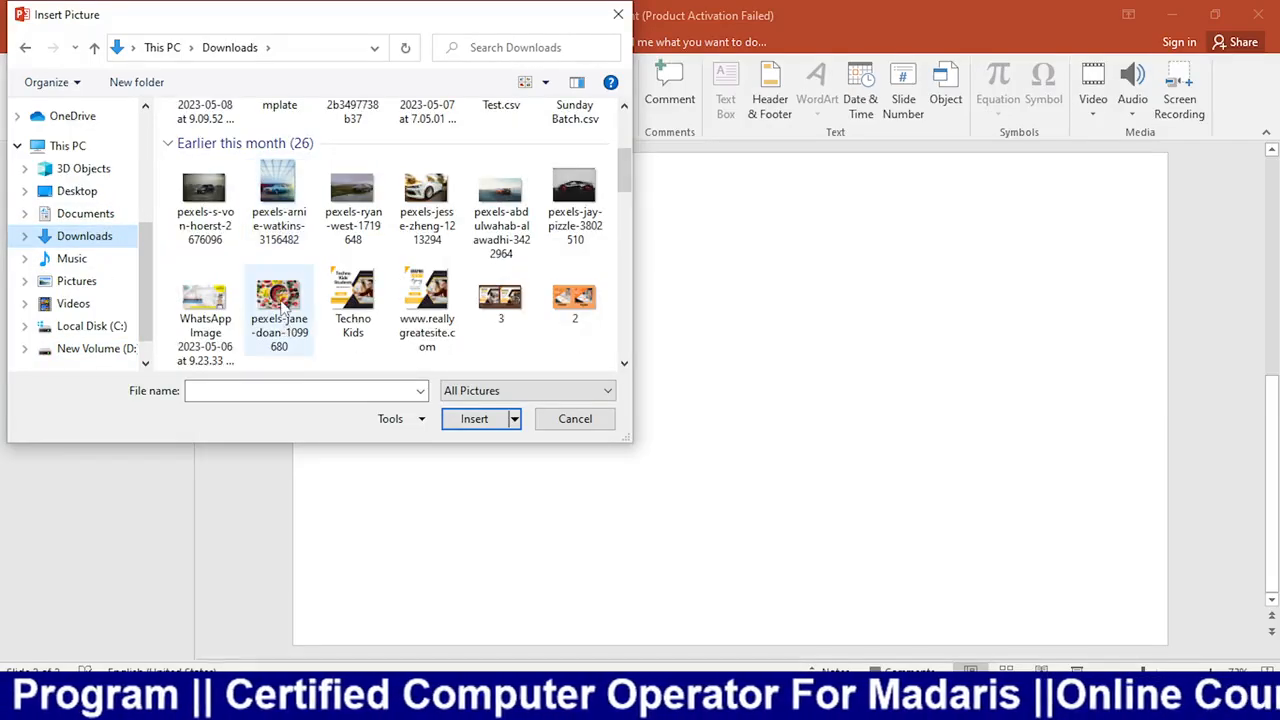
pyautogui.scroll(-2, 283, 308)
pyautogui.scroll(2, 283, 308)
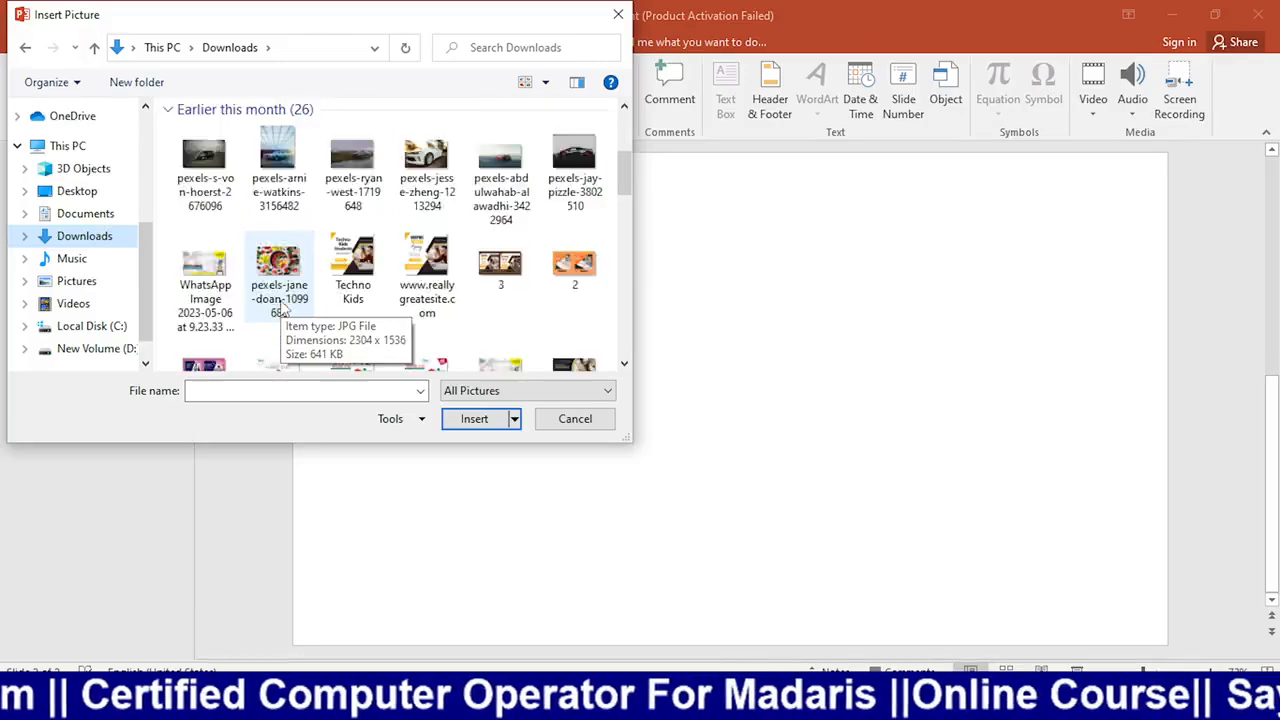
pyautogui.click(281, 300)
pyautogui.click(478, 418)
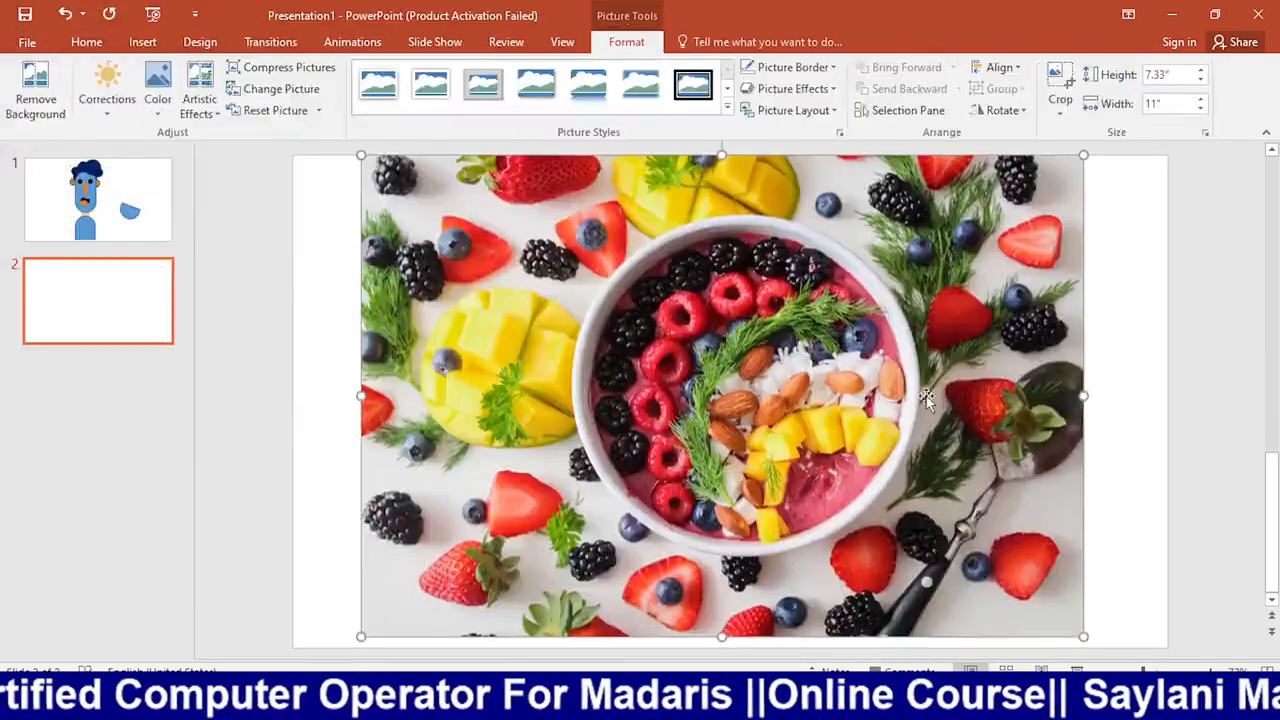
# Stretch the fruit bowl picture to 13.33 by 7.5 inches so it covers the whole slide
pyautogui.moveTo(361, 396); pyautogui.dragTo(294, 399)
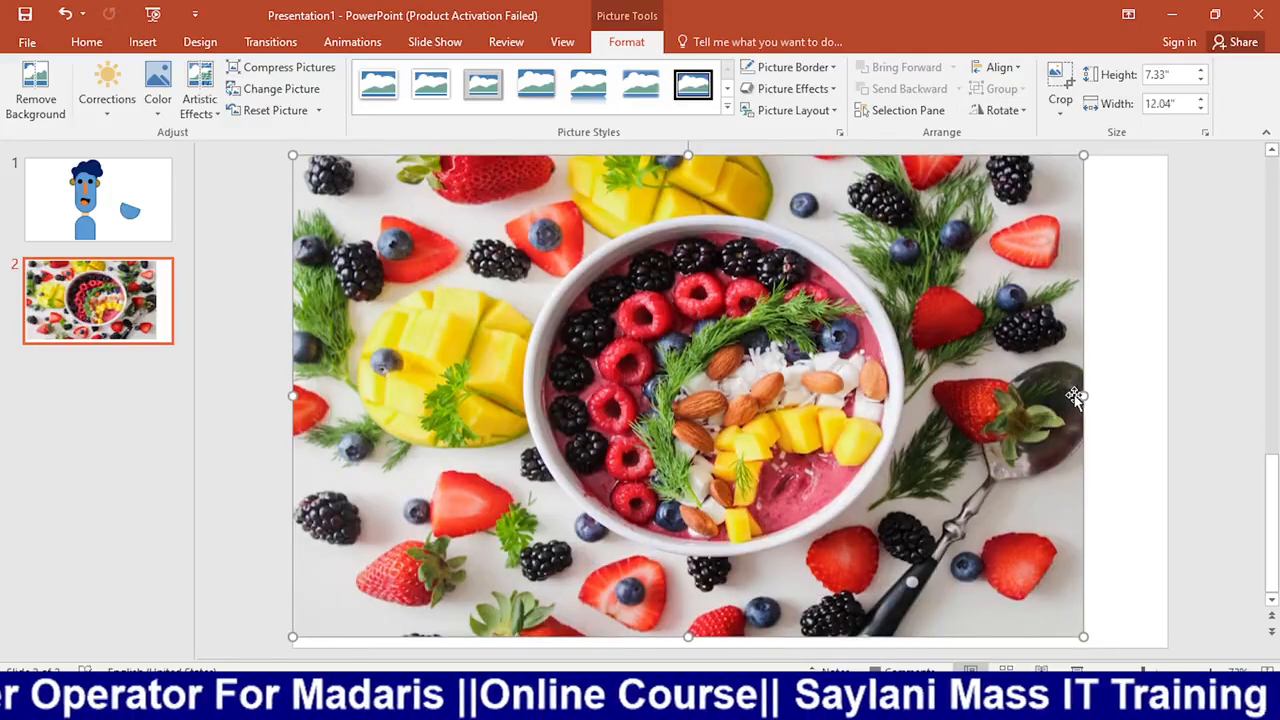
pyautogui.moveTo(1083, 391); pyautogui.dragTo(1168, 400)
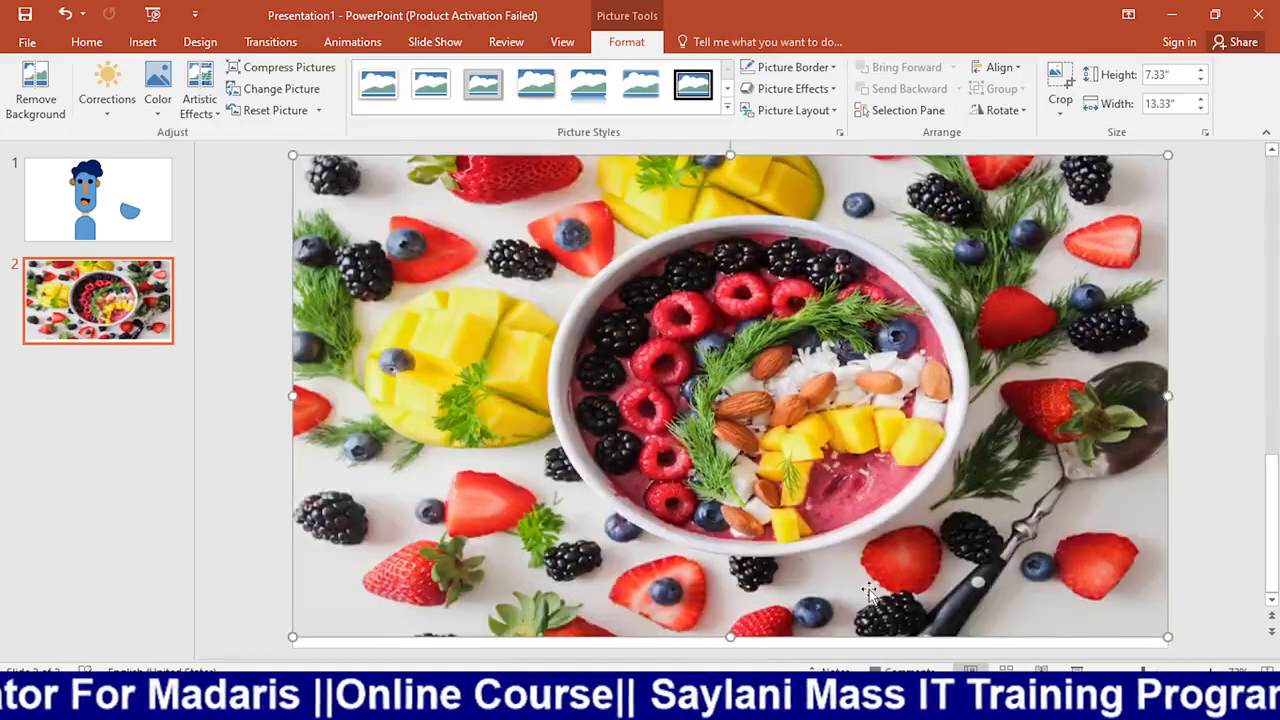
pyautogui.moveTo(728, 640); pyautogui.dragTo(729, 646)
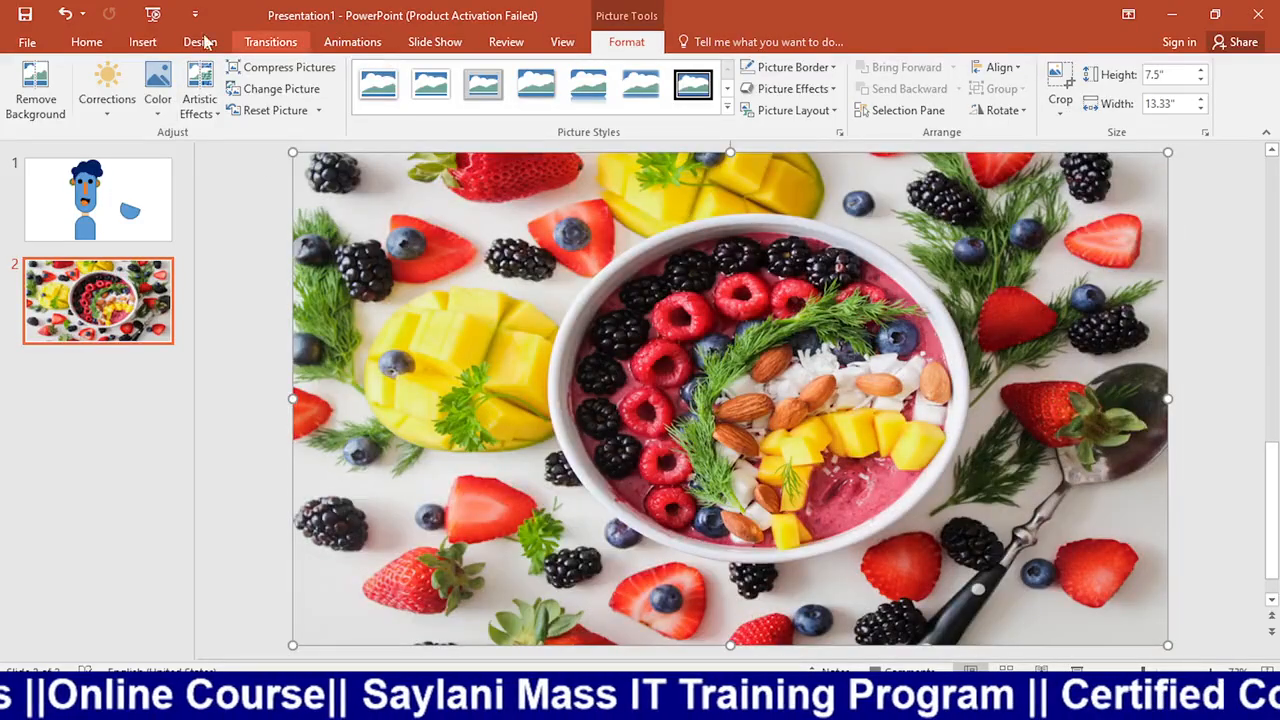
# Cover the picture with a 13.33 by 7.5 inch rectangle and fill it with black
pyautogui.click(142, 42)
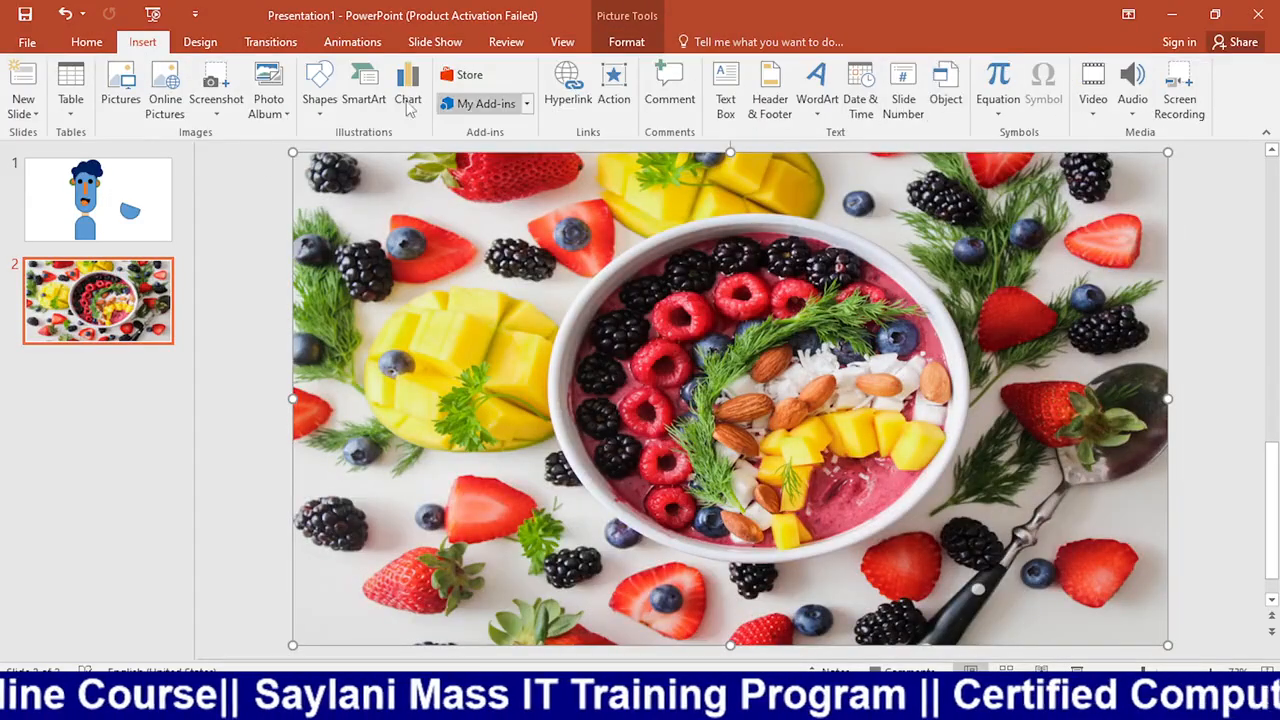
pyautogui.click(320, 100)
pyautogui.click(376, 162)
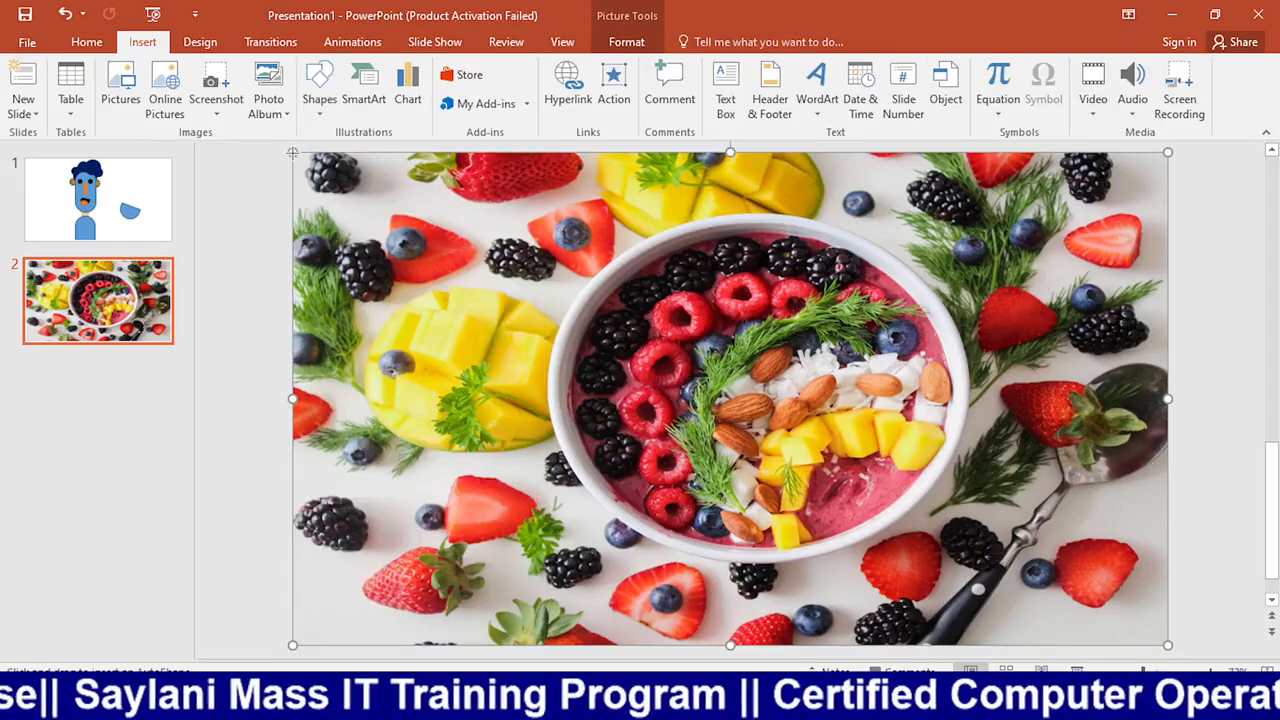
pyautogui.moveTo(293, 153)
pyautogui.mouseDown()
pyautogui.moveTo(1029, 650)
pyautogui.moveTo(1166, 486)
pyautogui.moveTo(1166, 640)
pyautogui.mouseUp()
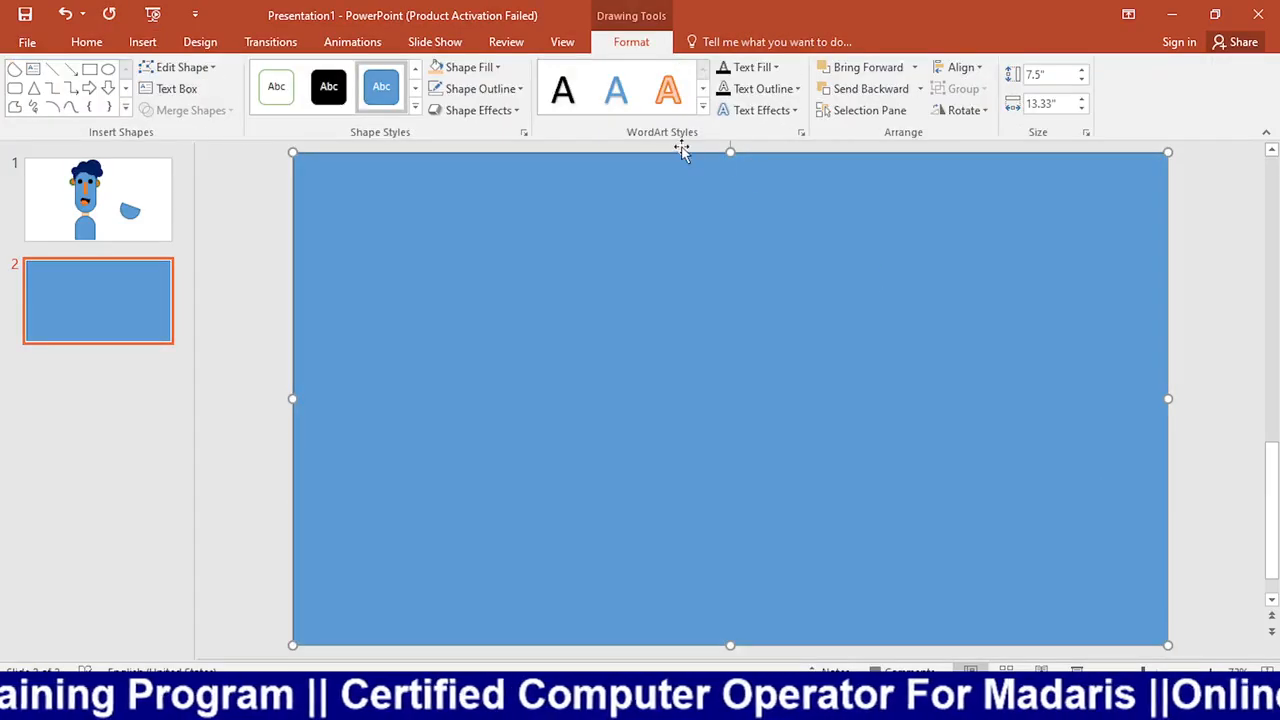
pyautogui.click(468, 67)
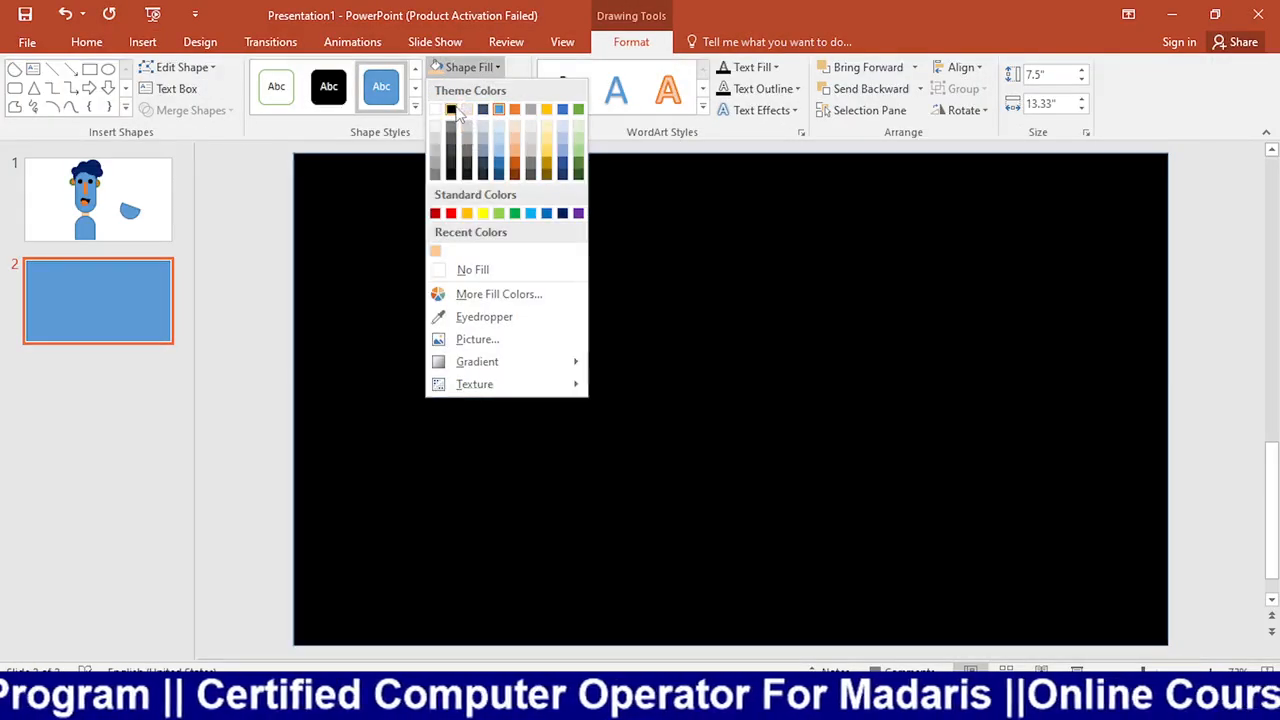
pyautogui.click(451, 109)
# Add a text box about 10.69 inches wide reading PAKISATAN over the black rectangle and enlarge its text to 166 pt
pyautogui.click(172, 88)
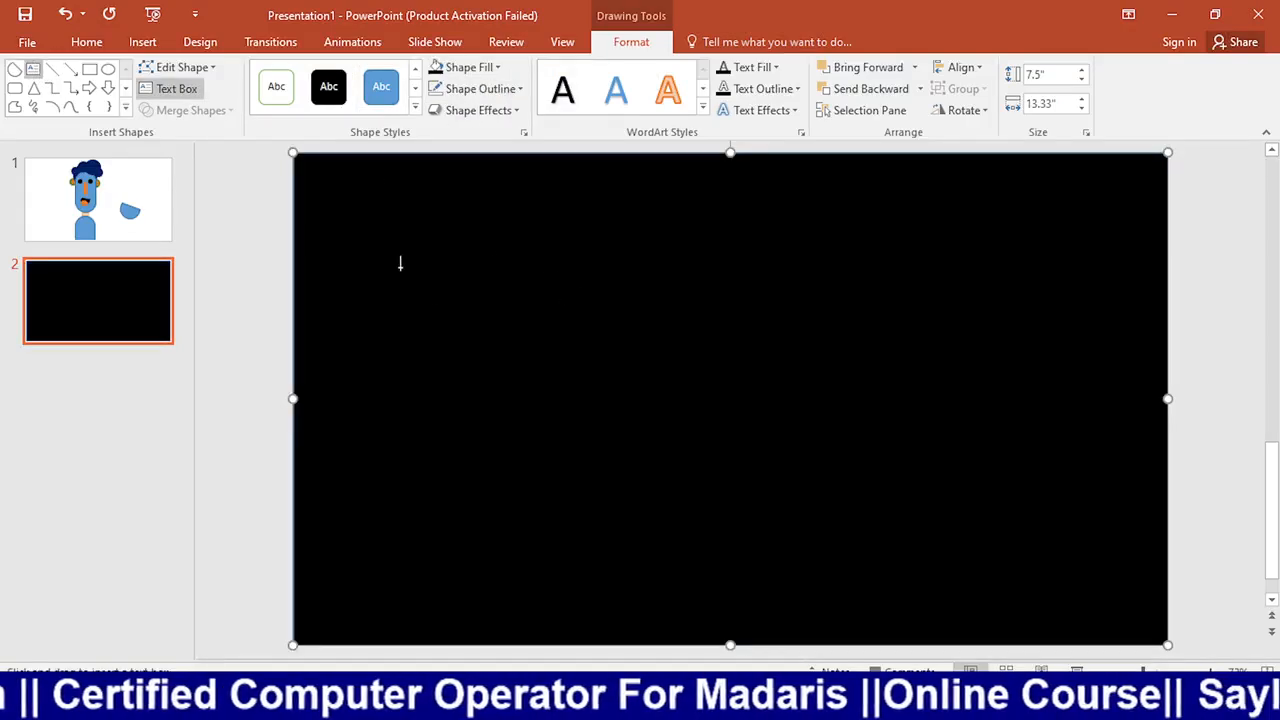
pyautogui.moveTo(397, 259); pyautogui.dragTo(1099, 513)
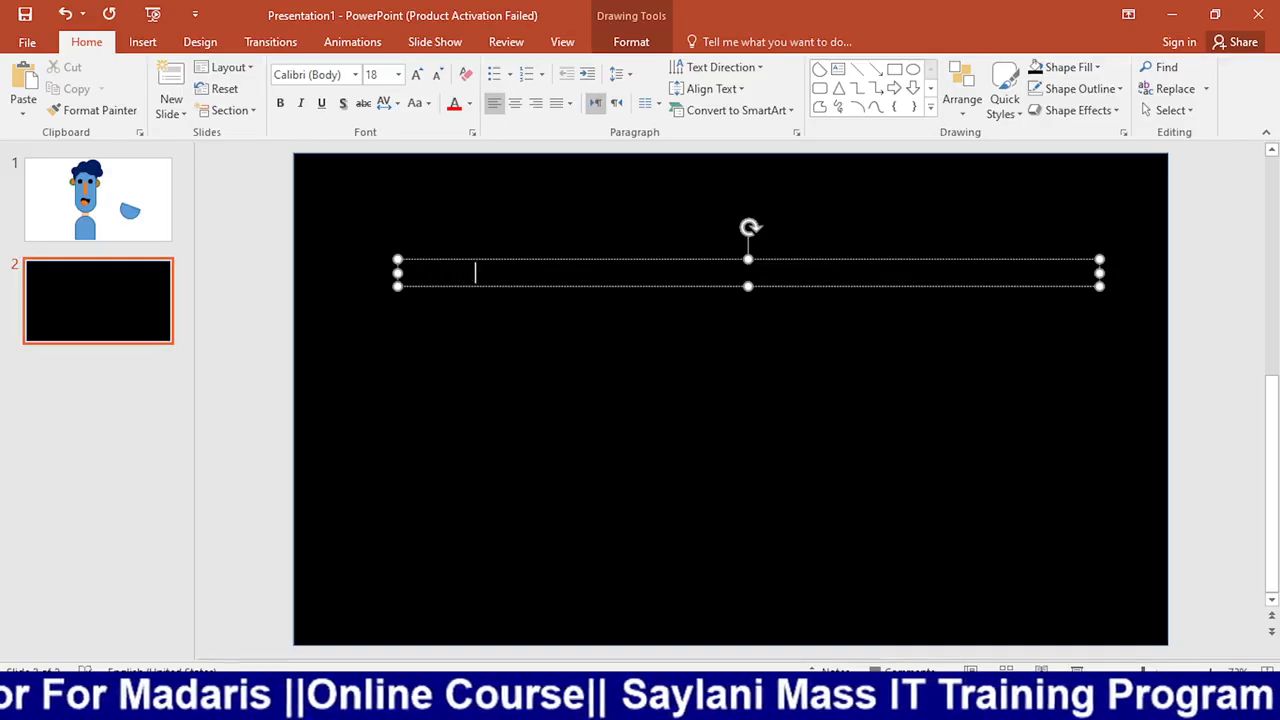
pyautogui.hotkey('ctrl', 'a')
pyautogui.hotkey('ctrl', 'shift', '.')
pyautogui.hotkey('ctrl', 'shift', '.')
pyautogui.hotkey('ctrl', 'shift', '.')
pyautogui.hotkey('ctrl', 'shift', '.')
pyautogui.hotkey('ctrl', 'shift', '.')
pyautogui.hotkey('ctrl', 'shift', '.')
pyautogui.hotkey('ctrl', 'shift', '.')
pyautogui.hotkey('ctrl', 'shift', '.')
pyautogui.hotkey('ctrl', 'shift', '.')
pyautogui.hotkey('ctrl', 'shift', '.')
pyautogui.hotkey('ctrl', 'shift', '.')
pyautogui.hotkey('ctrl', 'shift', '.')
pyautogui.hotkey('ctrl', 'shift', '.')
pyautogui.hotkey('ctrl', 'shift', '.')
pyautogui.hotkey('ctrl', 'shift', '.')
pyautogui.hotkey('ctrl', 'shift', '.')
pyautogui.hotkey('ctrl', 'shift', '.')
pyautogui.hotkey('ctrl', 'shift', '.')
pyautogui.hotkey('ctrl', 'shift', '.')
pyautogui.hotkey('ctrl', 'shift', '.')
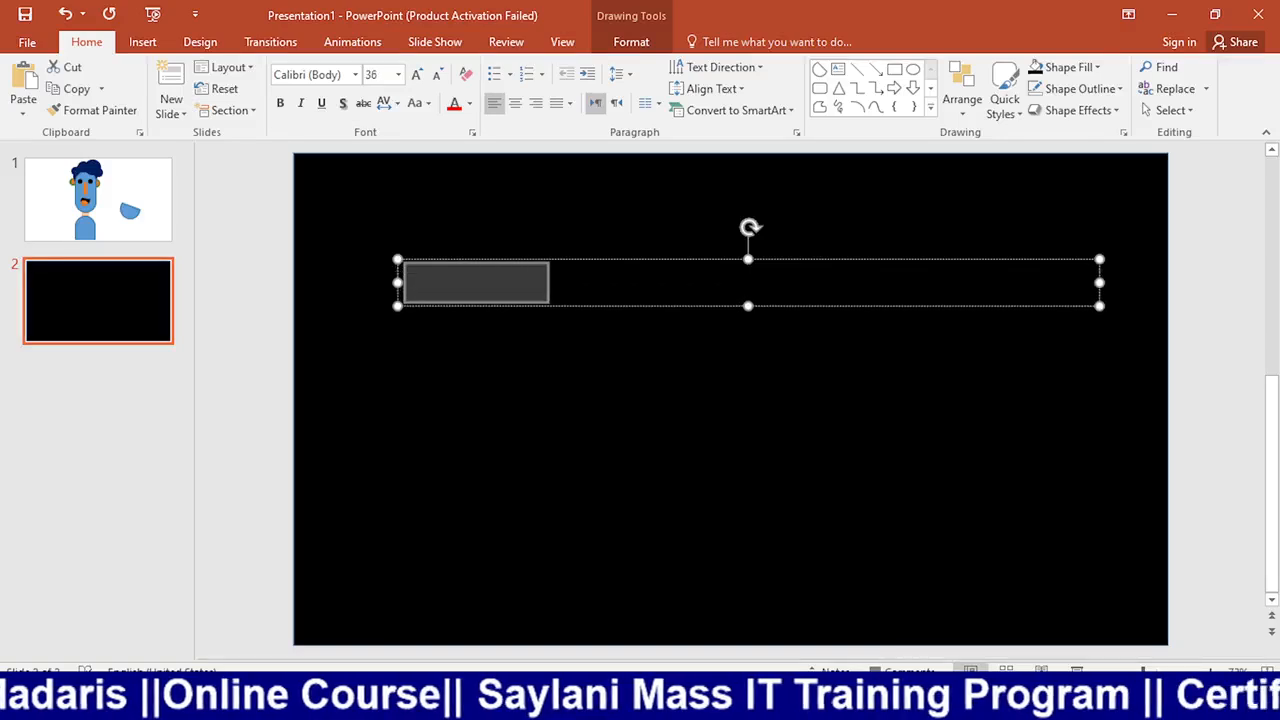
pyautogui.hotkey('ctrl', 'shift', ',')
pyautogui.hotkey('ctrl', 'shift', ',')
pyautogui.hotkey('ctrl', 'shift', ',')
pyautogui.hotkey('ctrl', 'shift', ',')
pyautogui.hotkey('ctrl', 'shift', ',')
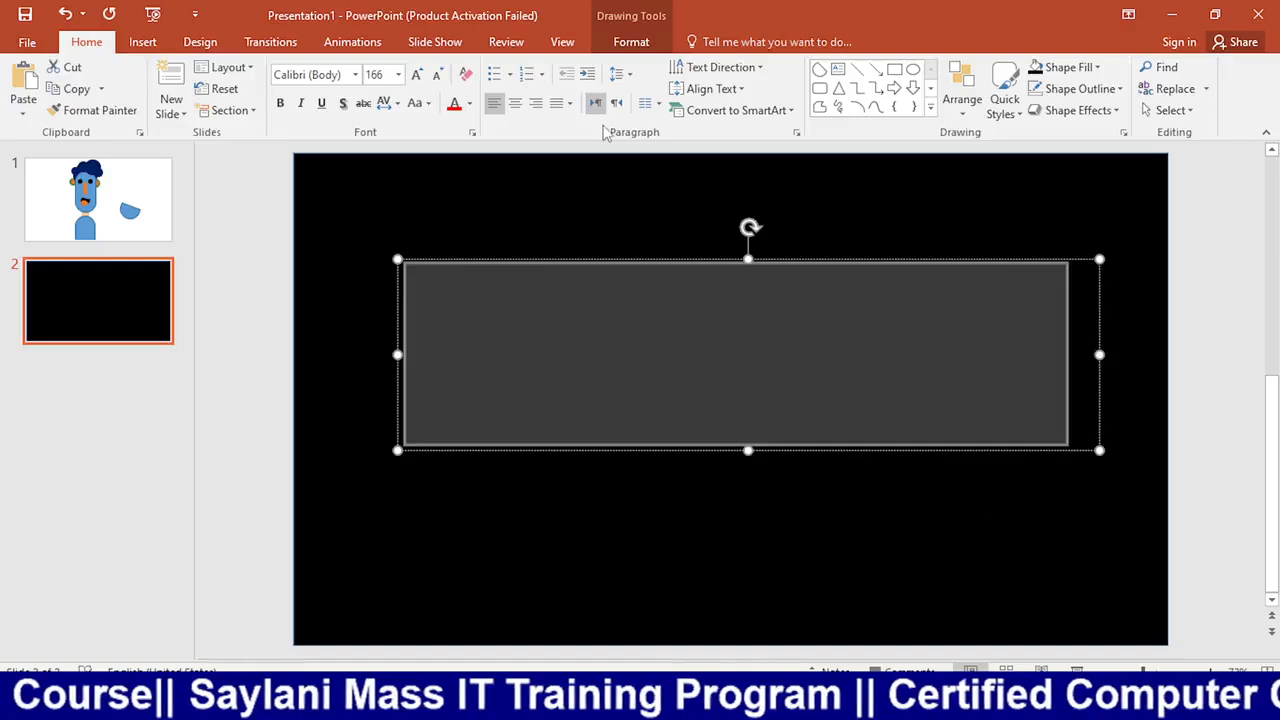
# Change the font colour of the PAKISATAN text to white
pyautogui.click(631, 42)
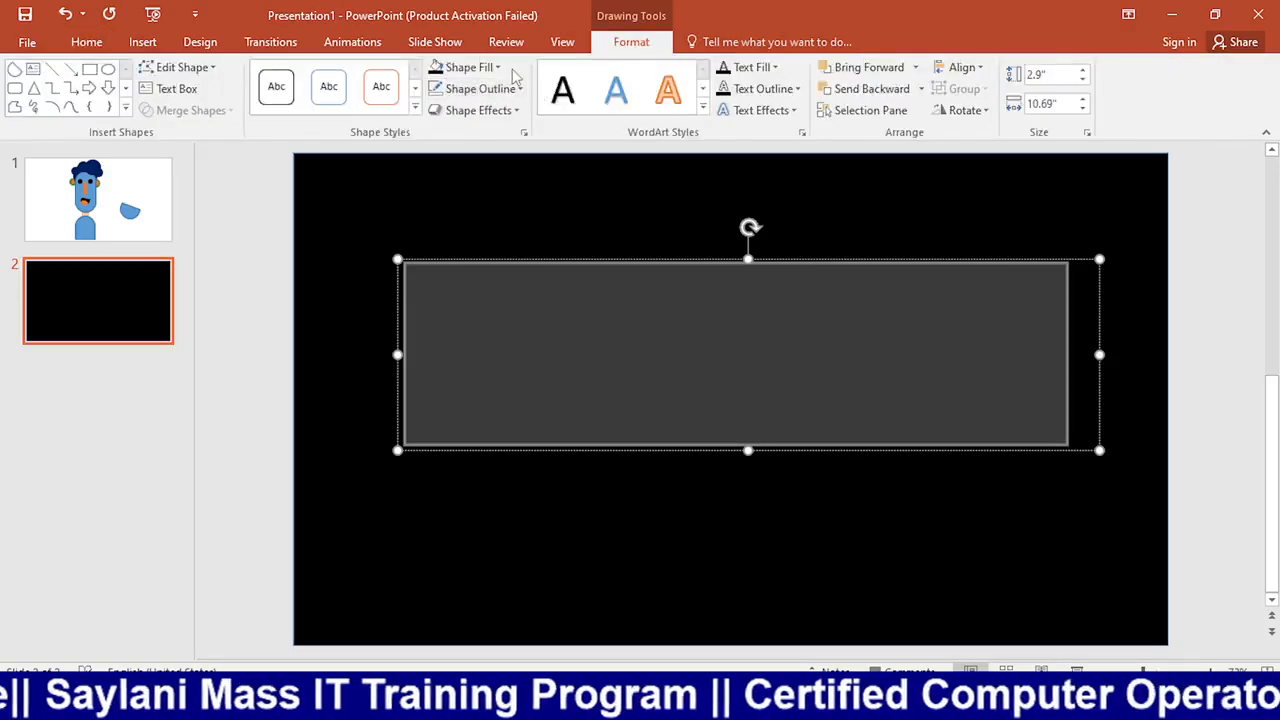
pyautogui.click(86, 42)
pyautogui.click(469, 103)
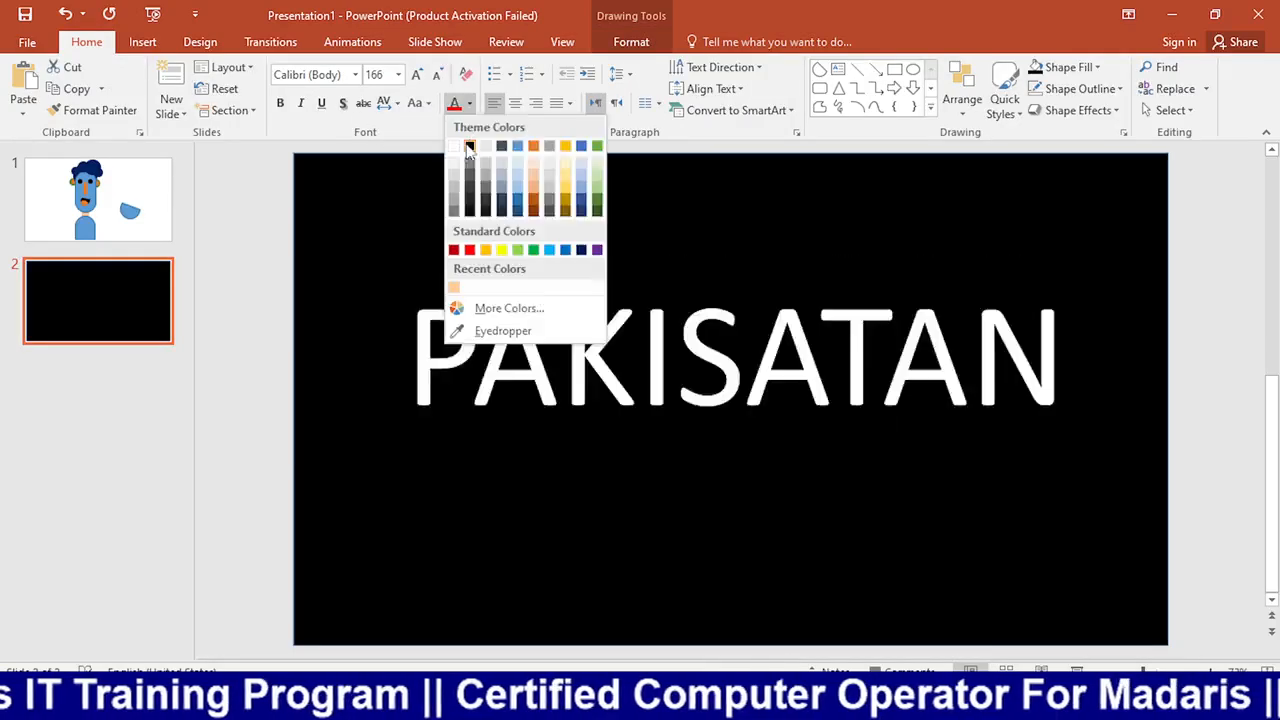
pyautogui.click(453, 147)
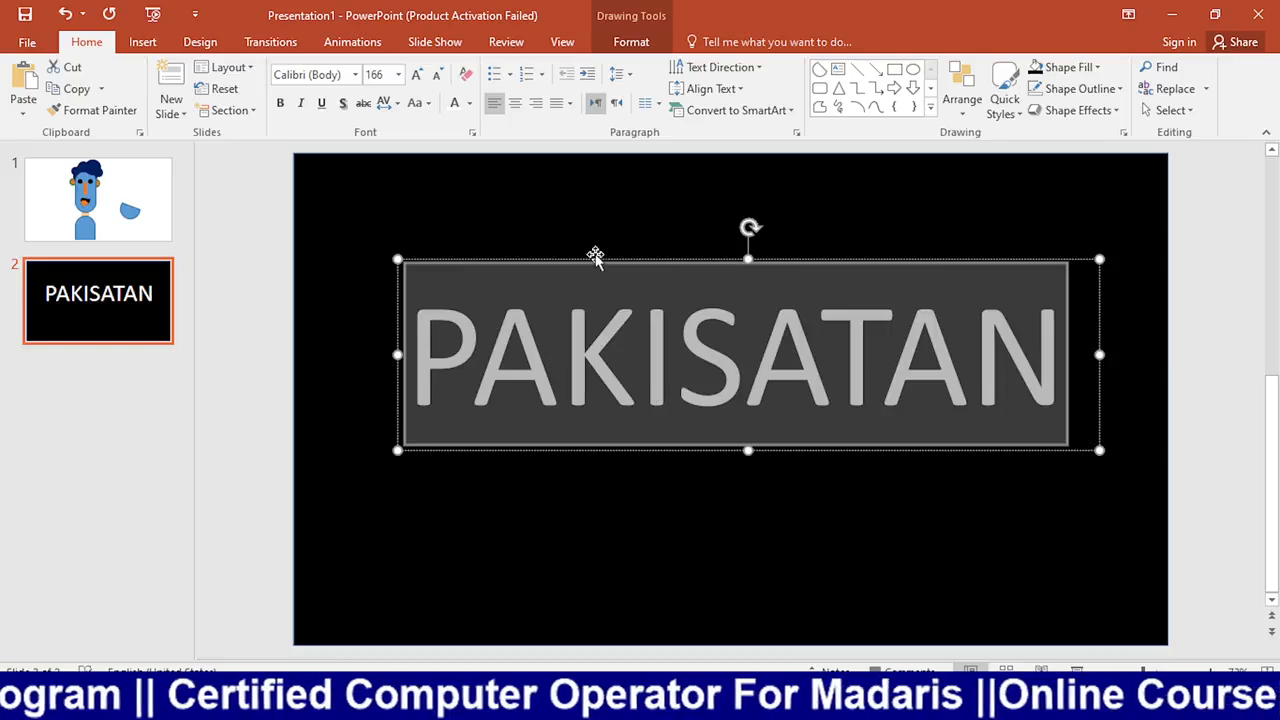
# Move the text box towards the slide's left edge and widen it across nearly the full slide
pyautogui.moveTo(595, 261); pyautogui.dragTo(523, 271)
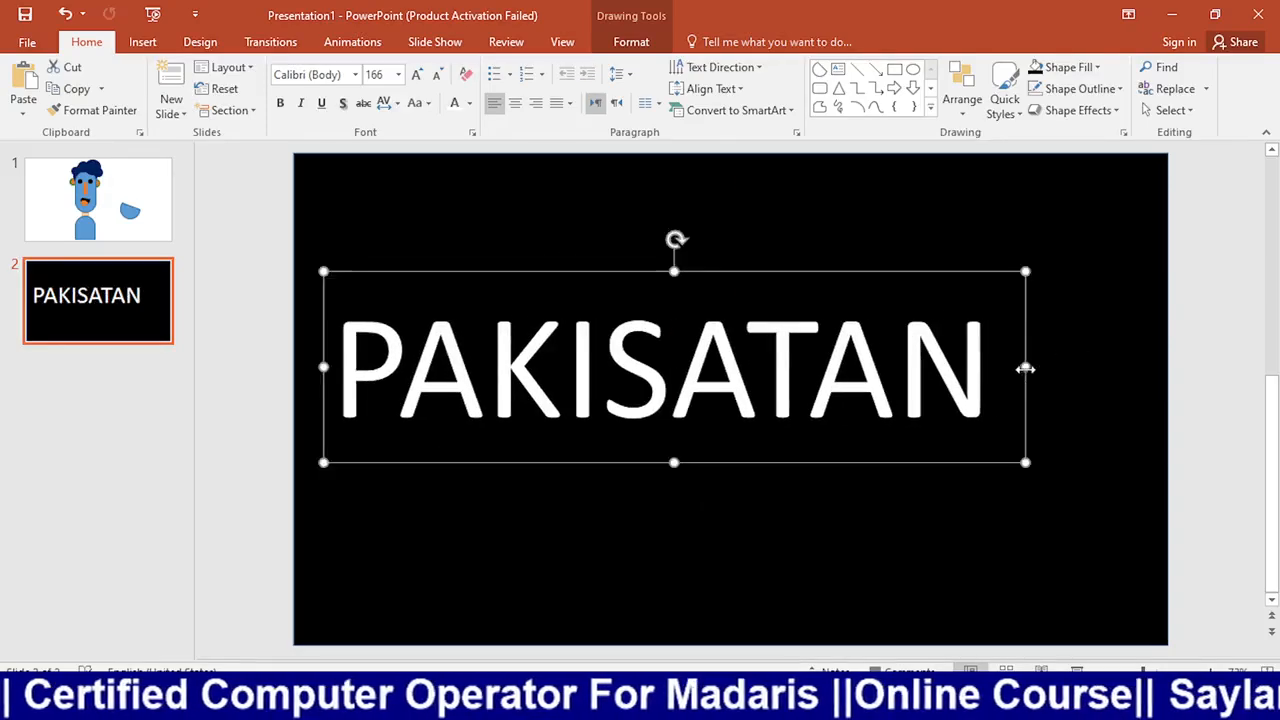
pyautogui.moveTo(1020, 366); pyautogui.dragTo(1151, 366)
pyautogui.moveTo(1006, 394); pyautogui.dragTo(988, 393)
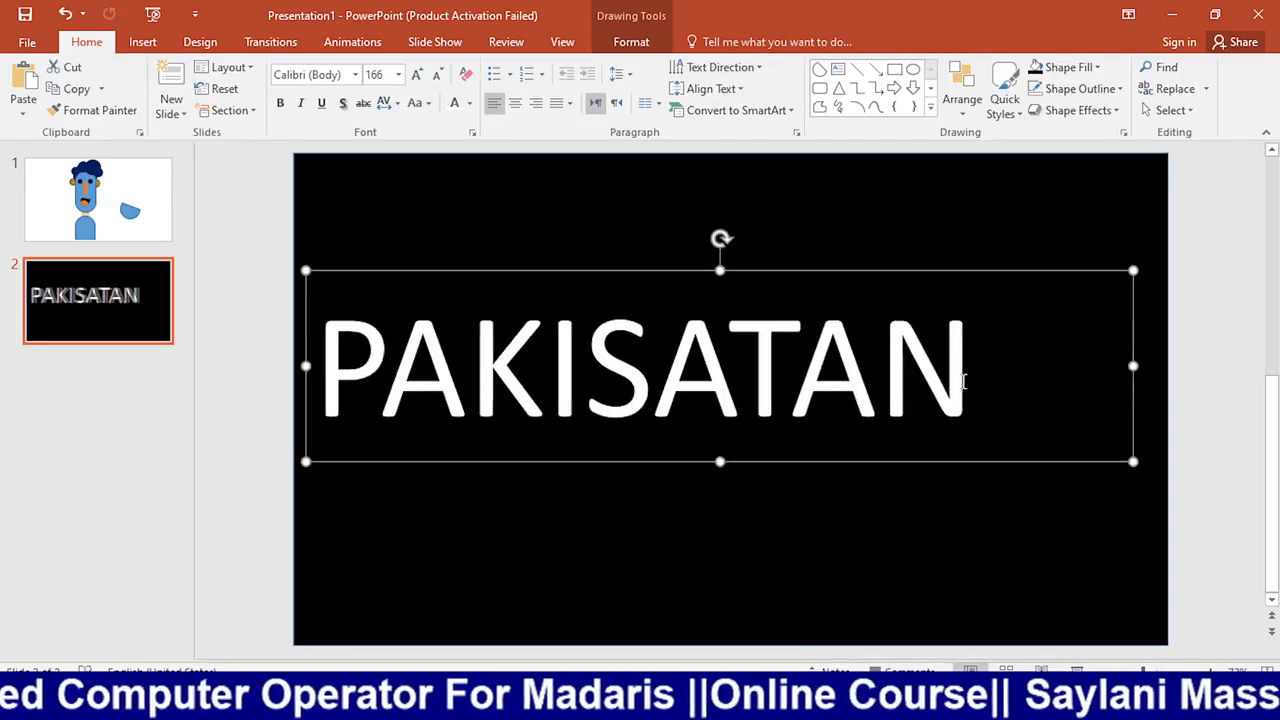
# Enlarge the PAKISATAN text to 199 pt
pyautogui.rightClick(955, 378)
pyautogui.hotkey('ctrl', 'a')
pyautogui.hotkey('ctrl', 'shift', '.')
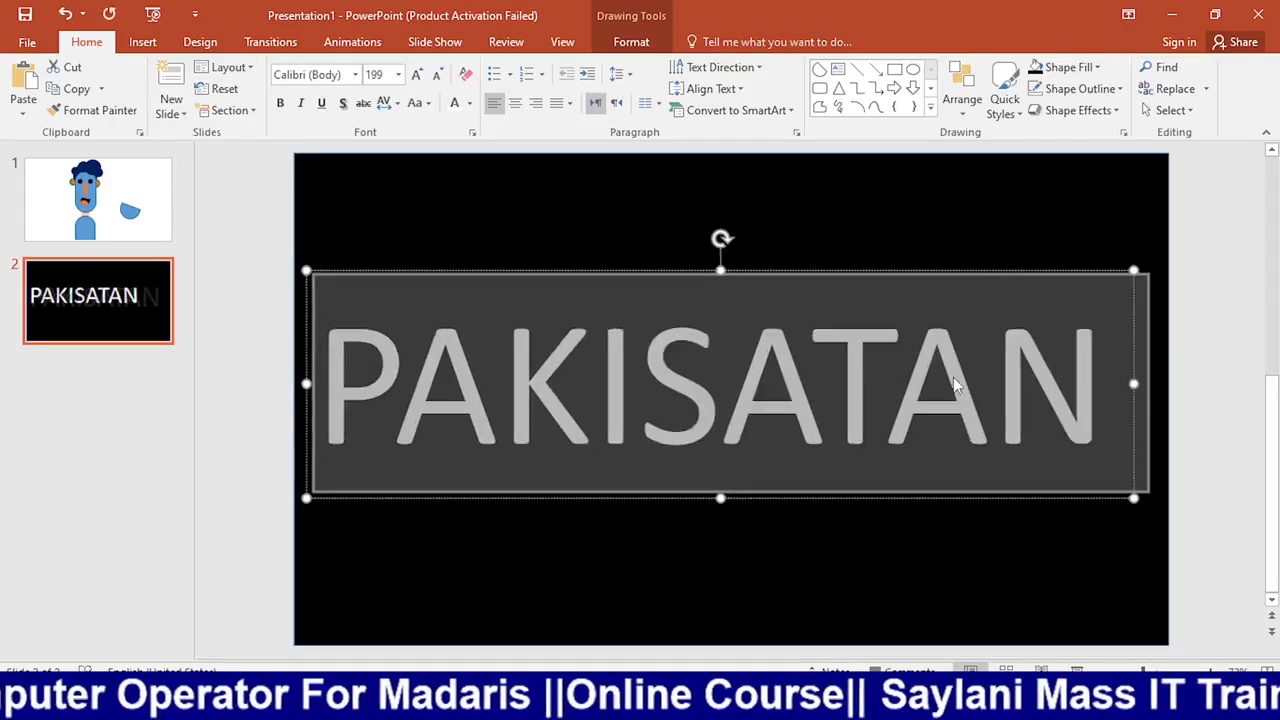
pyautogui.hotkey('ctrl', 'shift', '.')
pyautogui.hotkey('ctrl', 'shift', ',')
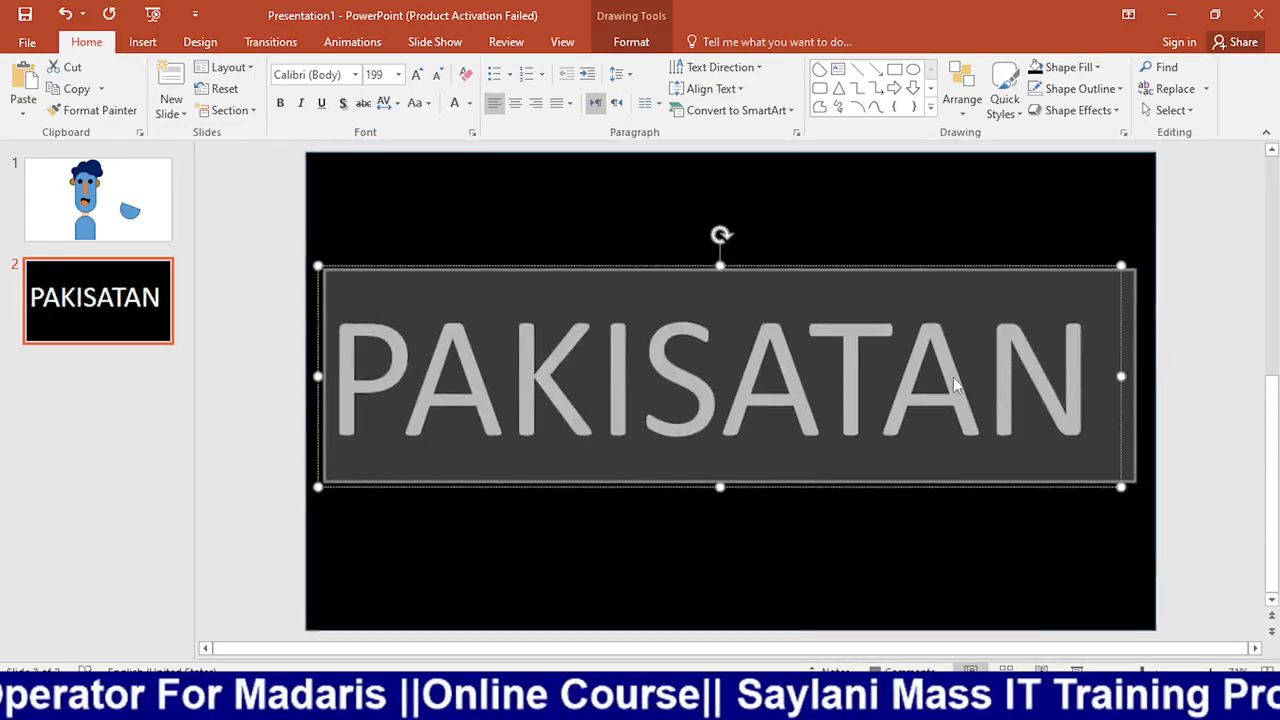
# Shift the PAKISATAN text box slightly right so it is centred horizontally on the slide
pyautogui.click(1193, 368)
pyautogui.click(902, 372)
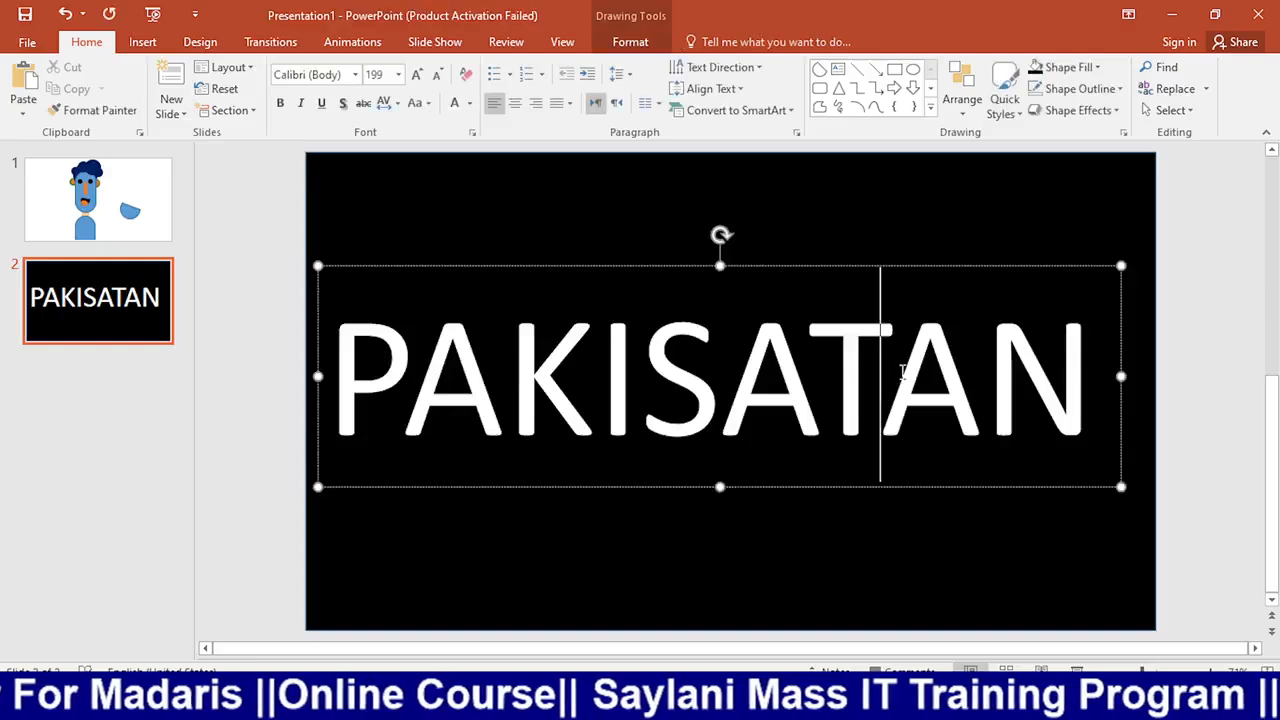
pyautogui.moveTo(798, 266); pyautogui.dragTo(808, 264)
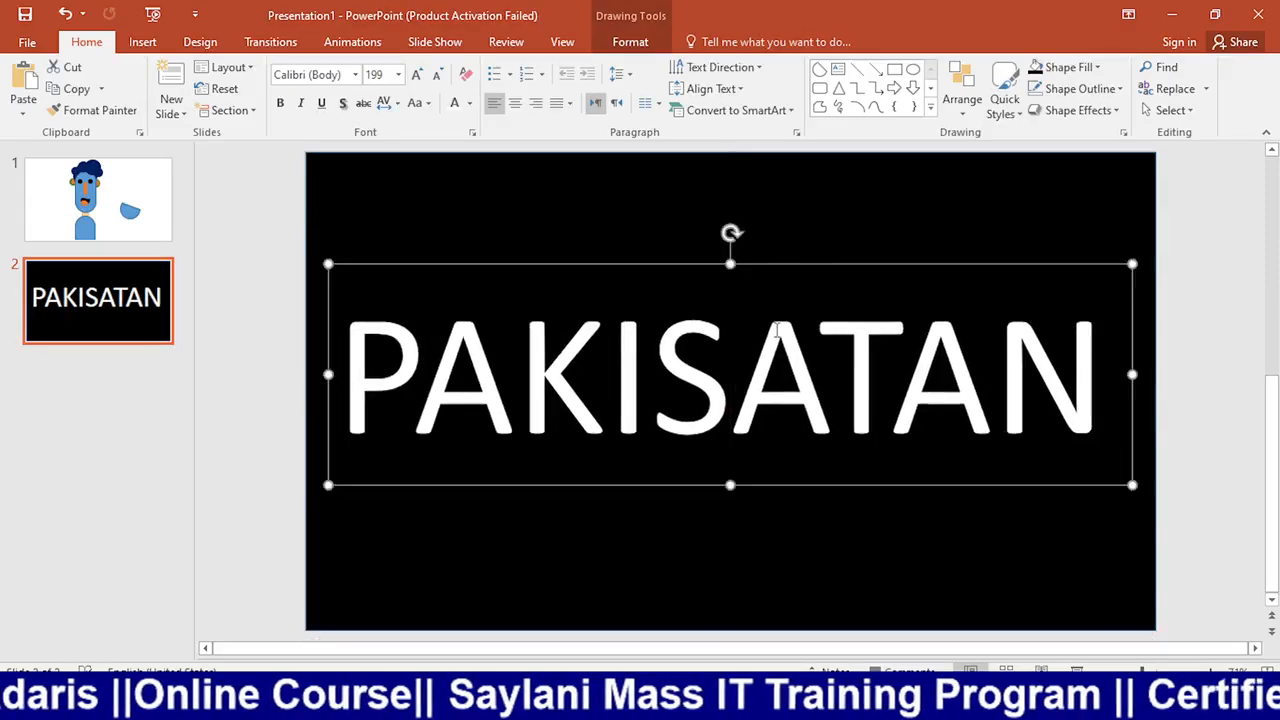
# Change the font of the PAKISATAN text to AaSansOutline
pyautogui.doubleClick(742, 370)
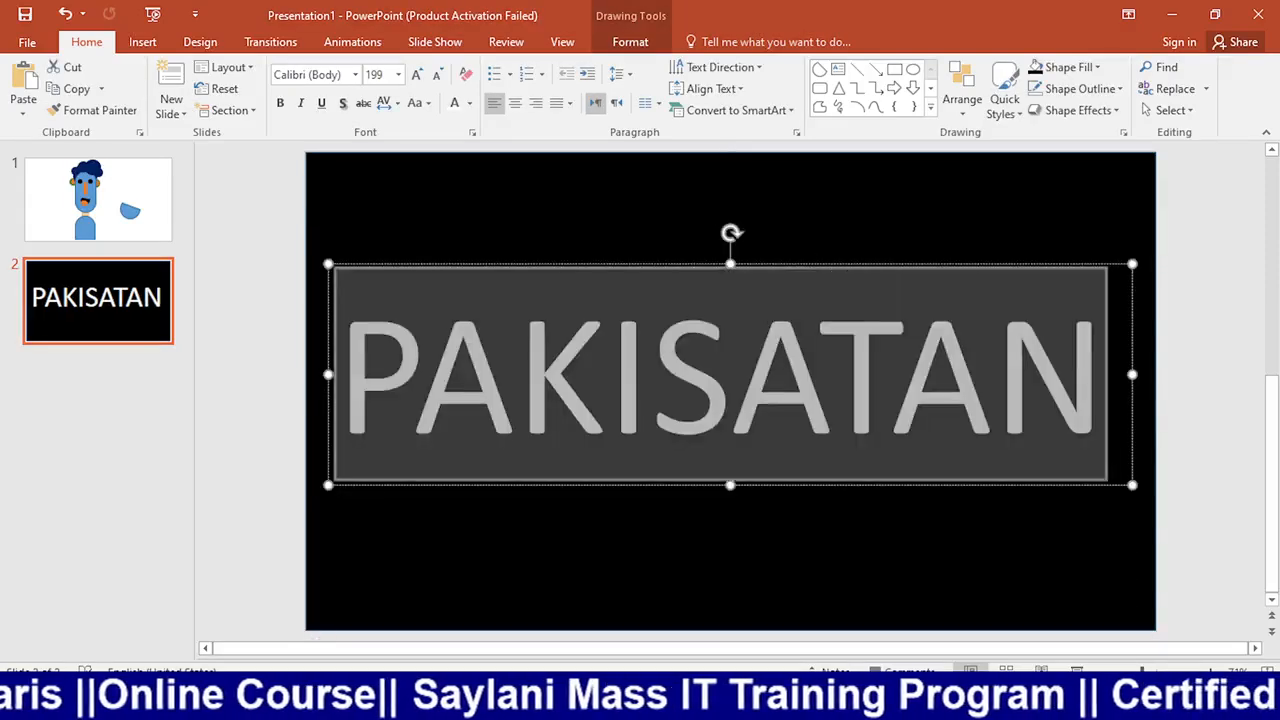
pyautogui.click(353, 75)
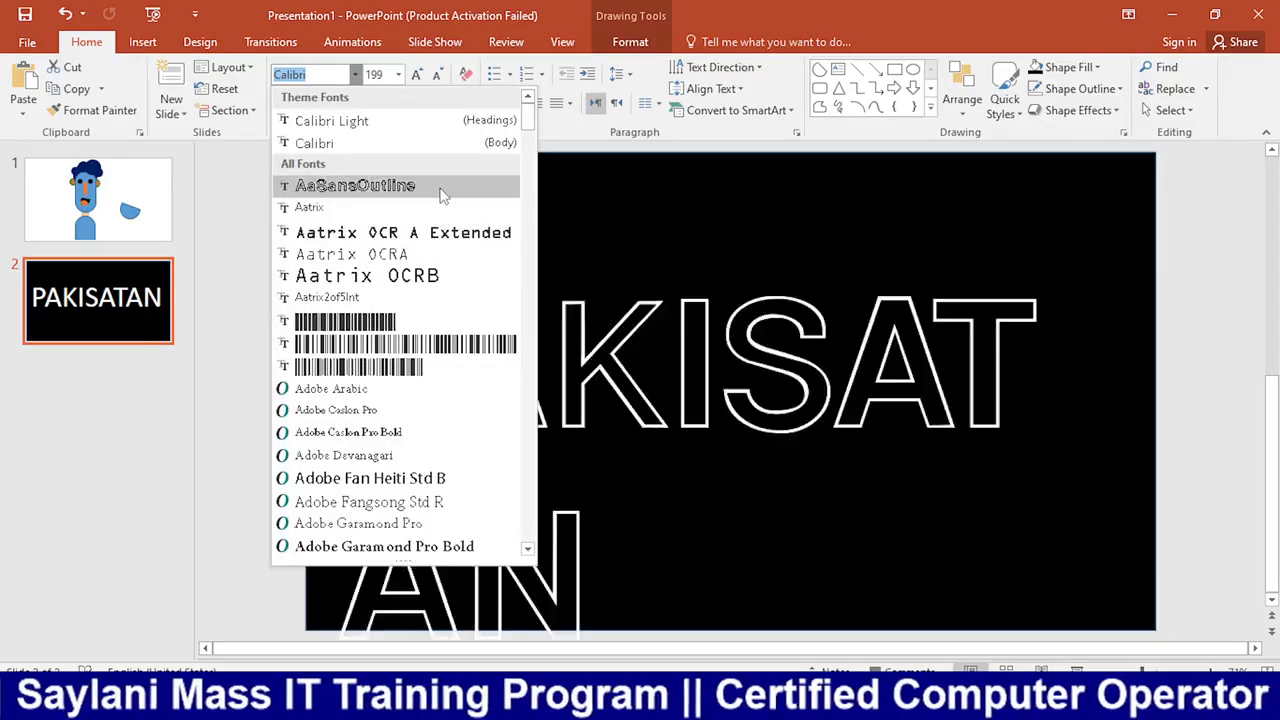
pyautogui.click(443, 190)
# Reduce the PAKISATAN text size to 166 pt so the whole word fits on one line
pyautogui.scroll(-1, 537, 279)
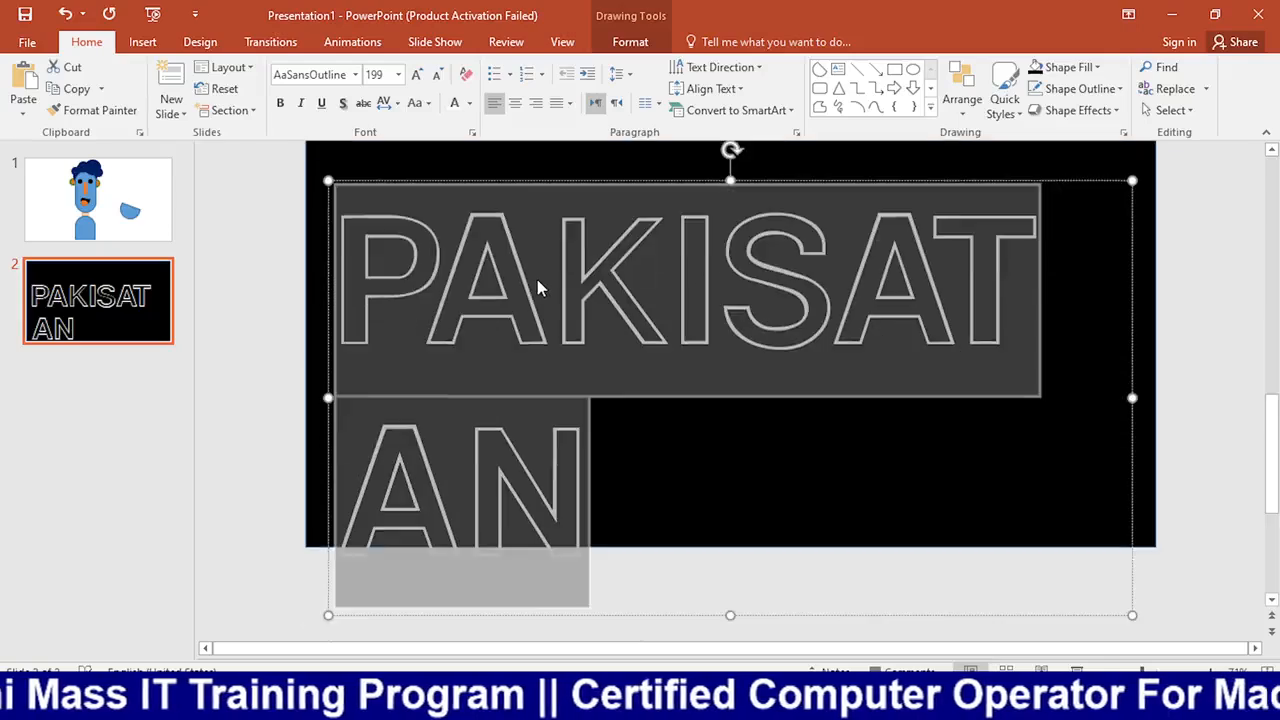
pyautogui.click(537, 279)
pyautogui.scroll(1, 535, 274)
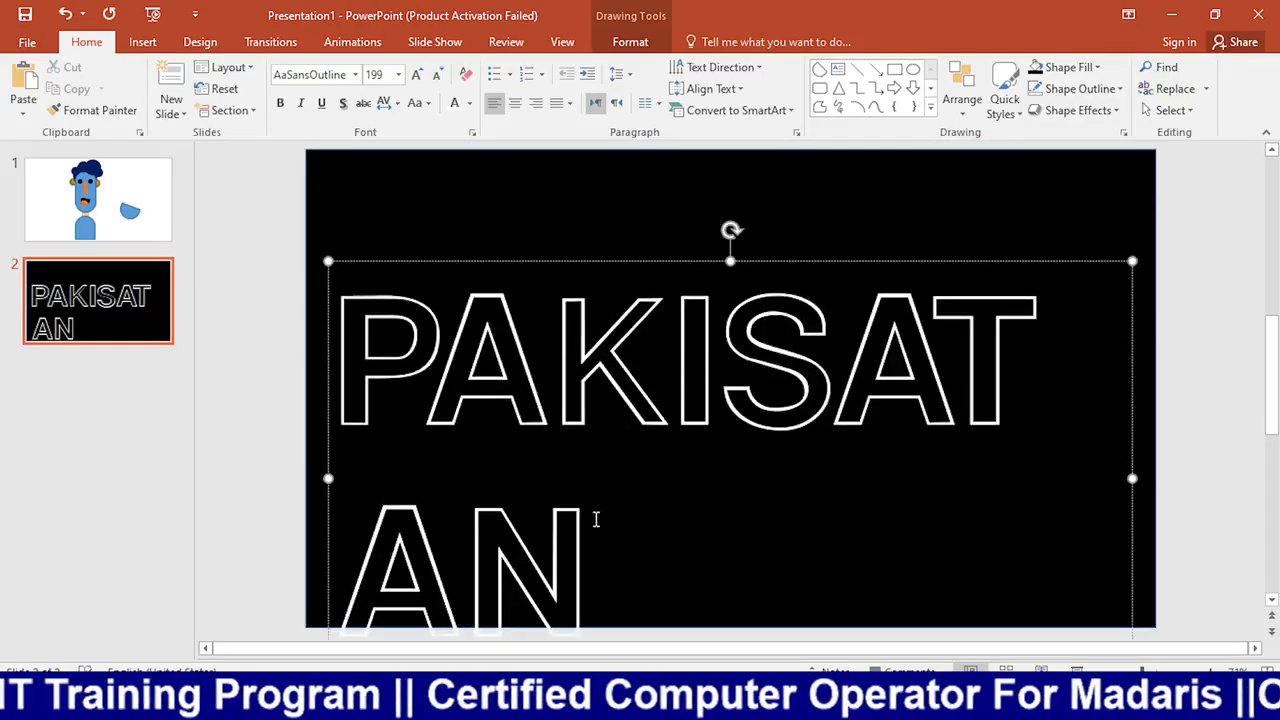
pyautogui.moveTo(595, 519); pyautogui.dragTo(338, 320)
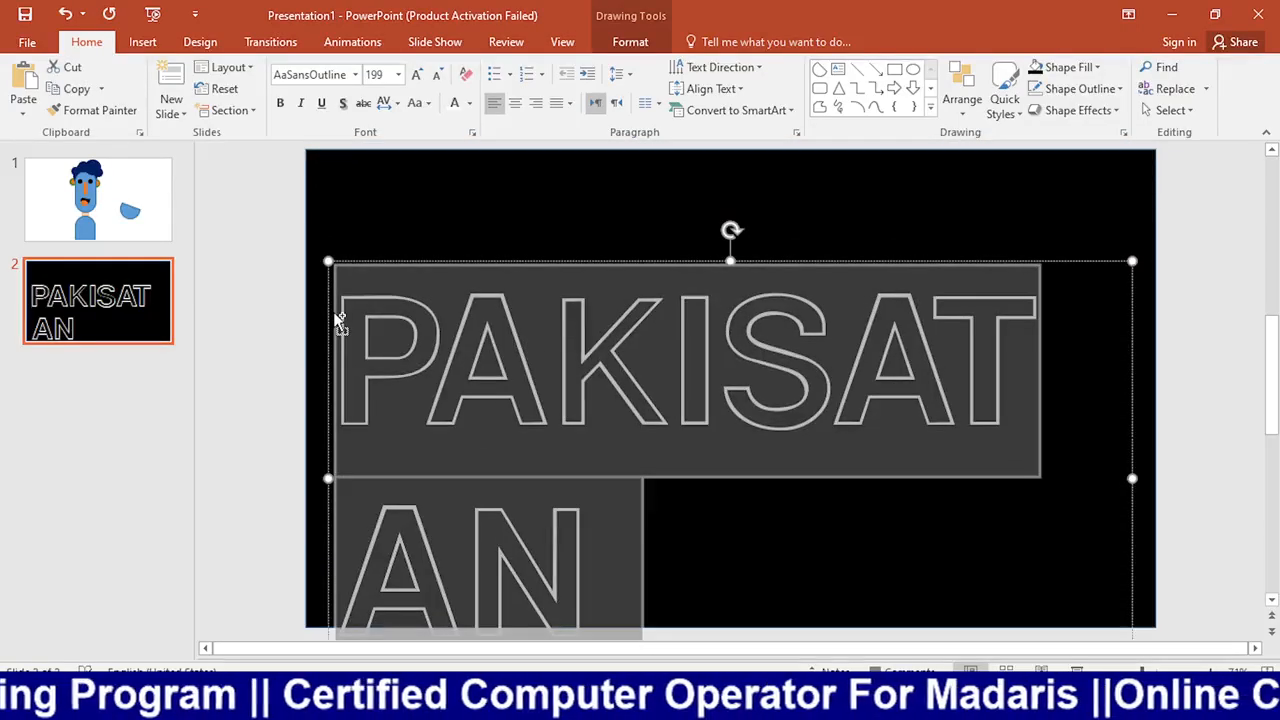
pyautogui.press('Right')
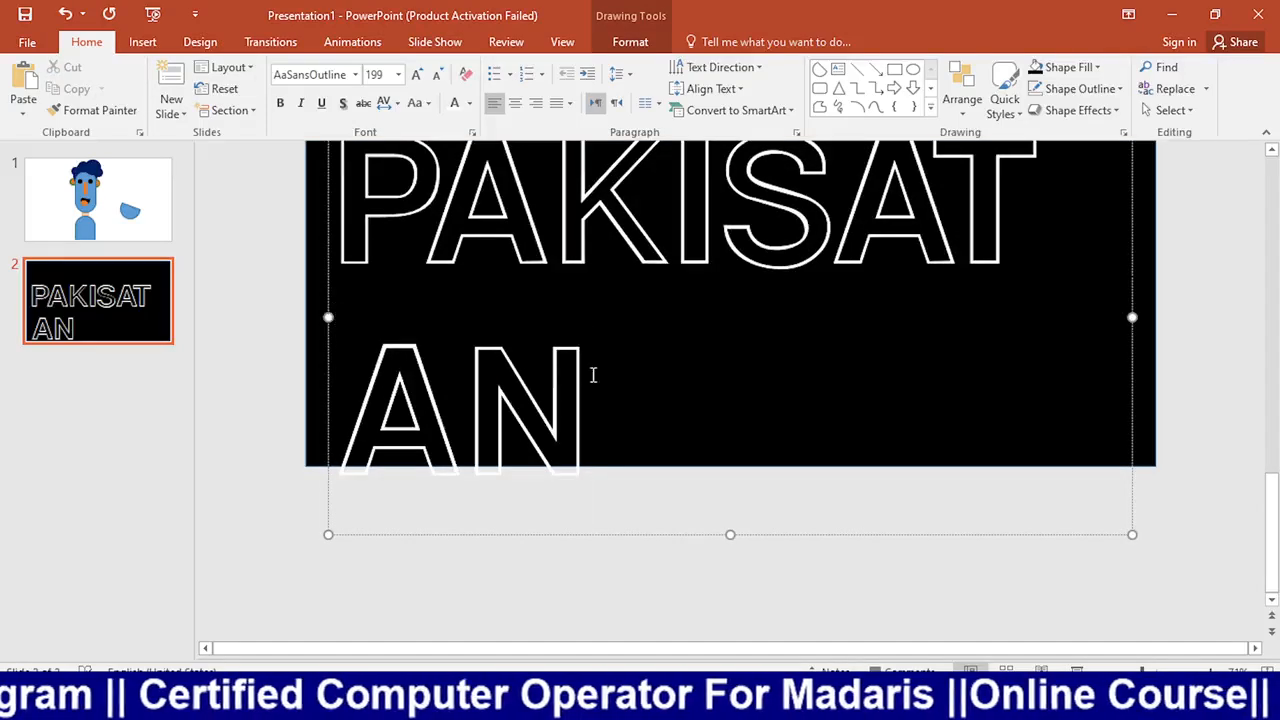
pyautogui.moveTo(593, 375); pyautogui.dragTo(380, 280)
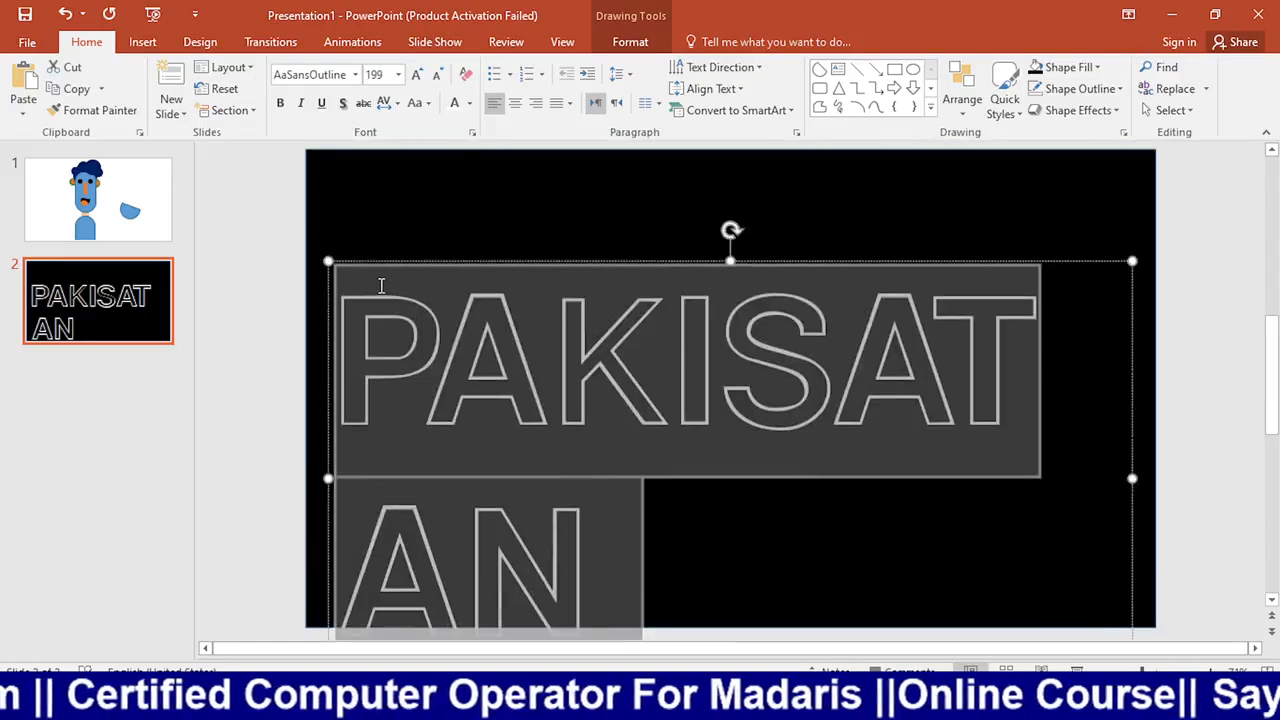
pyautogui.click(438, 76)
pyautogui.click(670, 458)
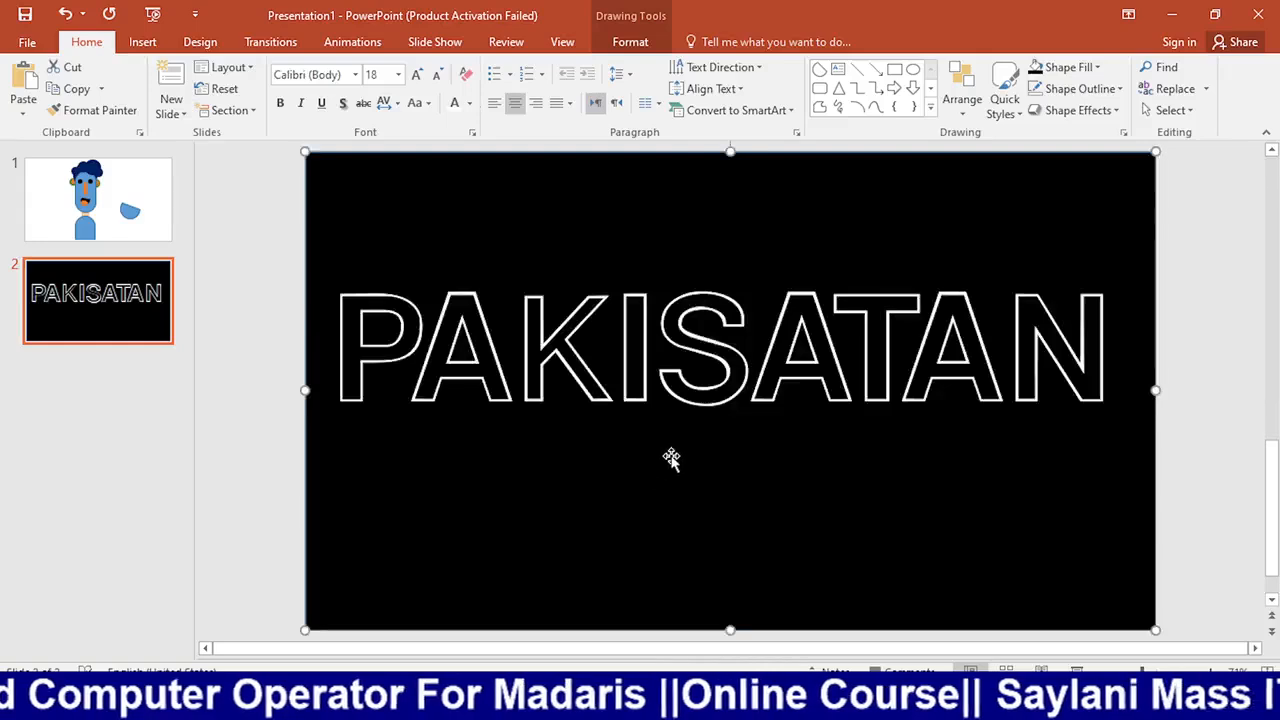
# Select the PAKISATAN text box together with the black rectangle and split them with Merge Shapes Fragment
pyautogui.click(665, 352)
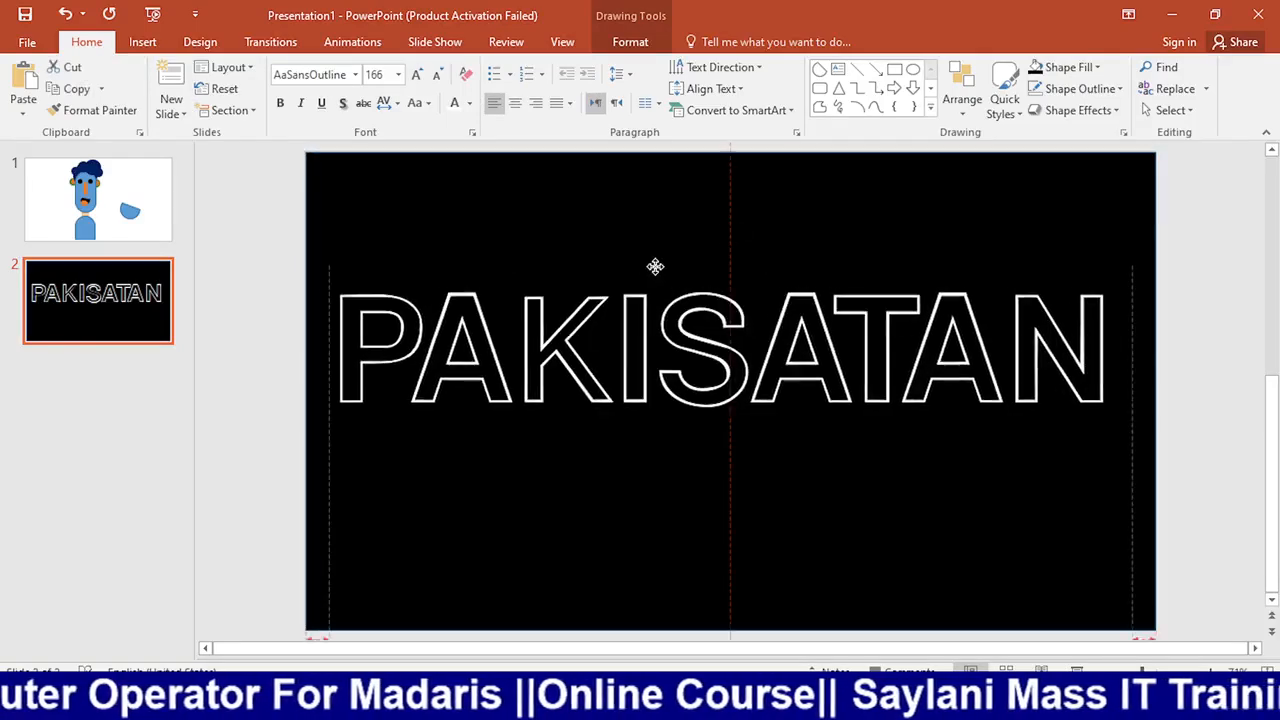
pyautogui.click(655, 266)
pyautogui.click(722, 508)
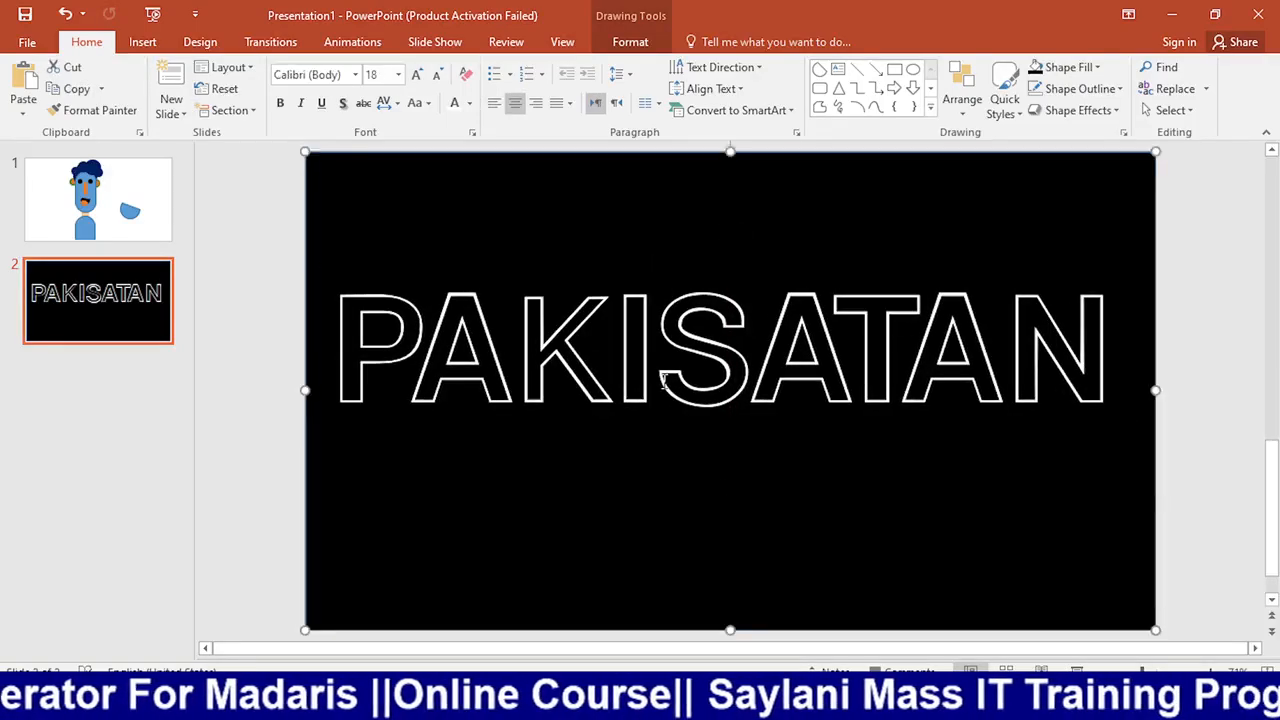
pyautogui.click(494, 340)
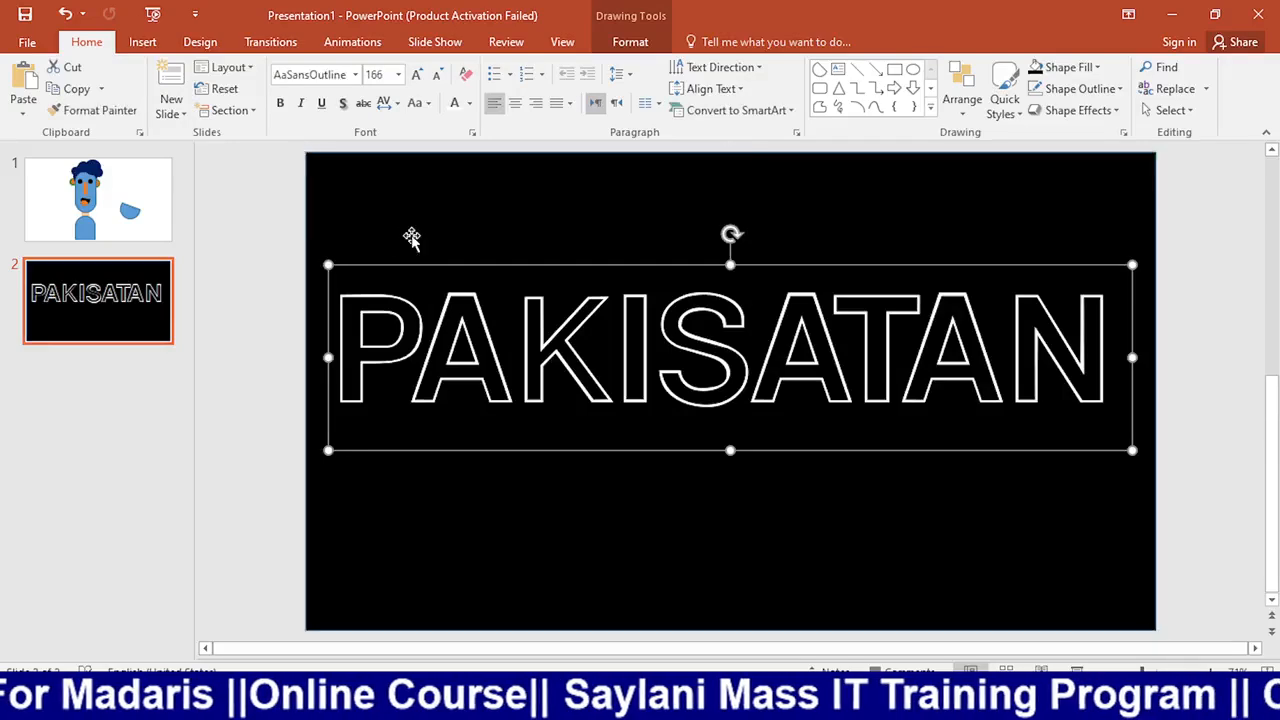
pyautogui.keyDown('shift'); pyautogui.click(455, 240); pyautogui.keyUp('shift')
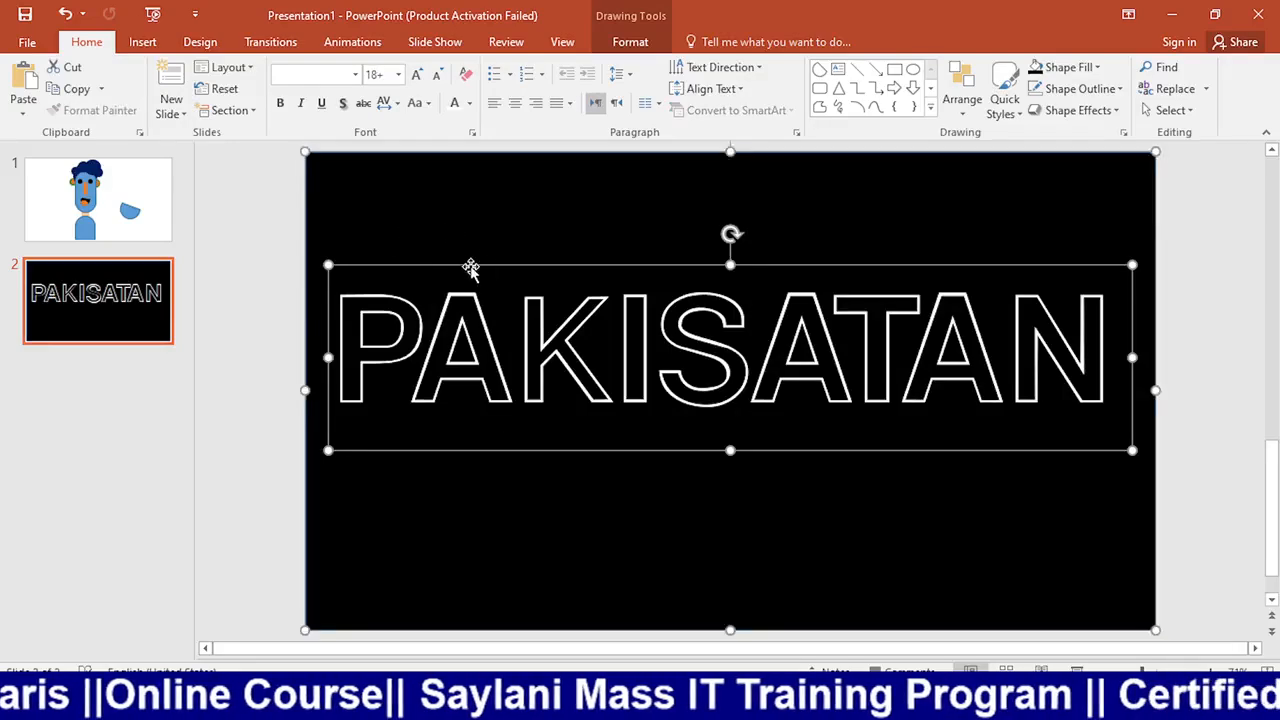
pyautogui.click(631, 42)
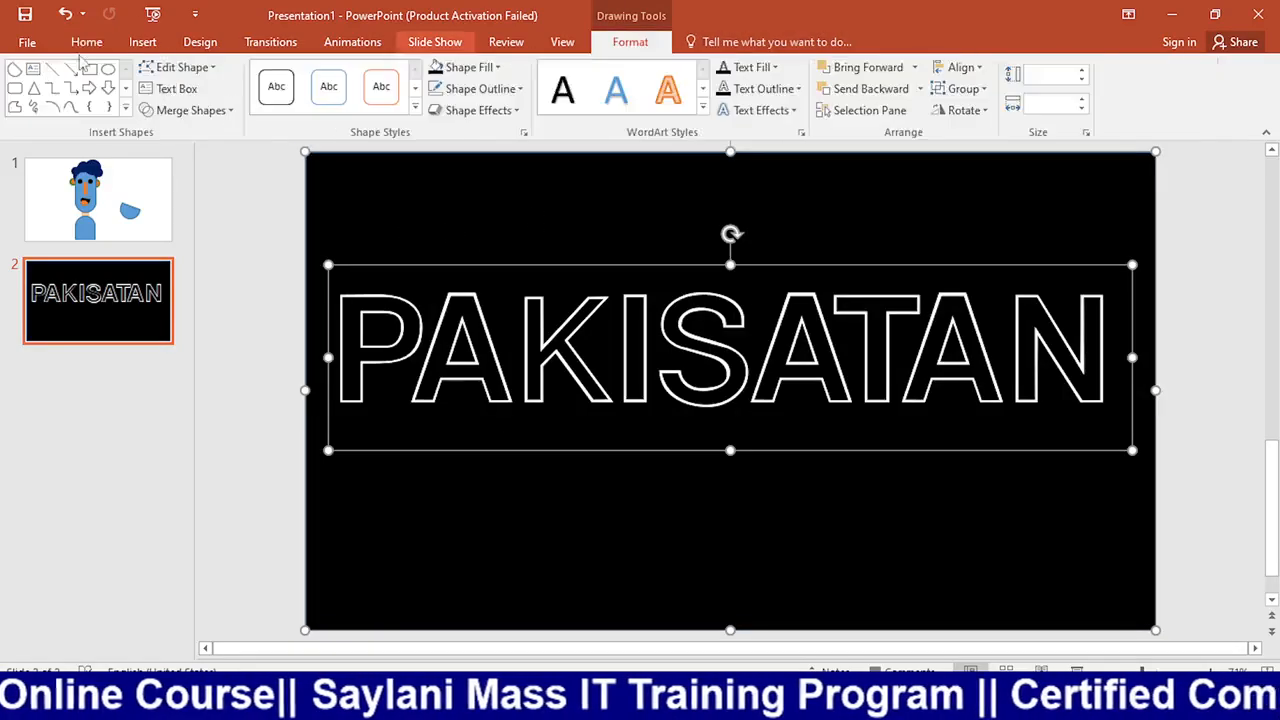
pyautogui.click(190, 110)
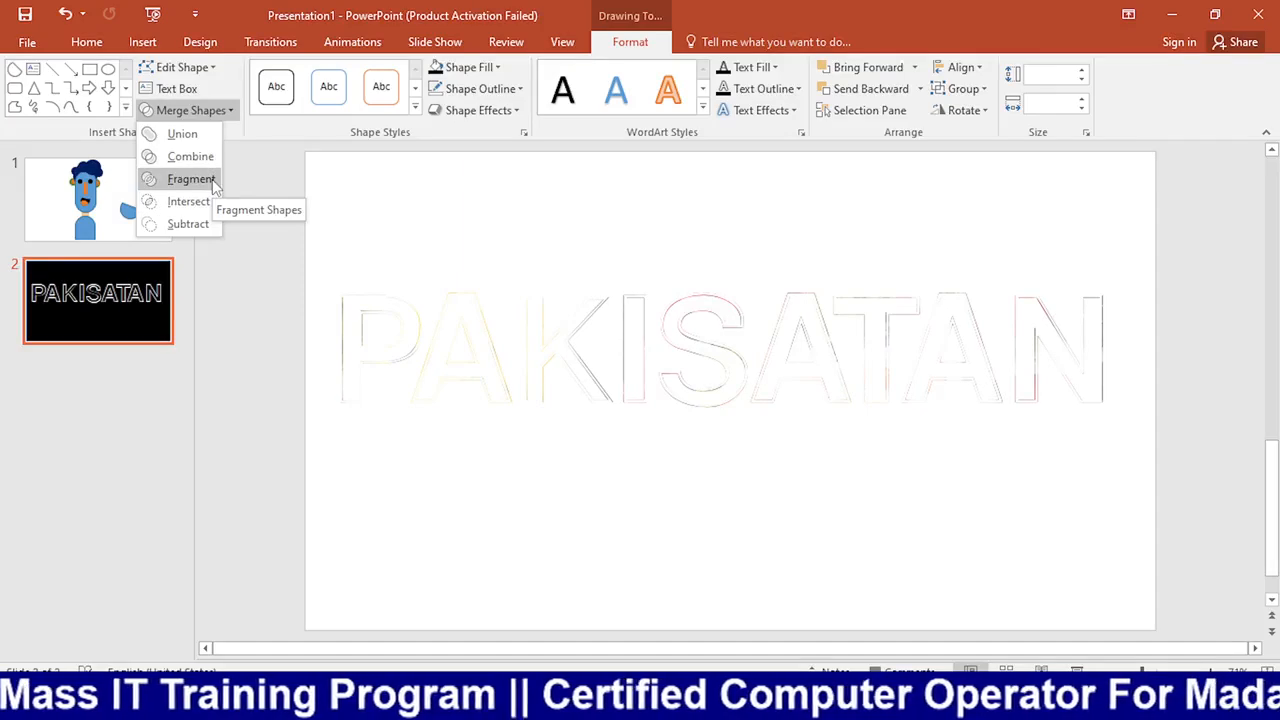
pyautogui.click(212, 179)
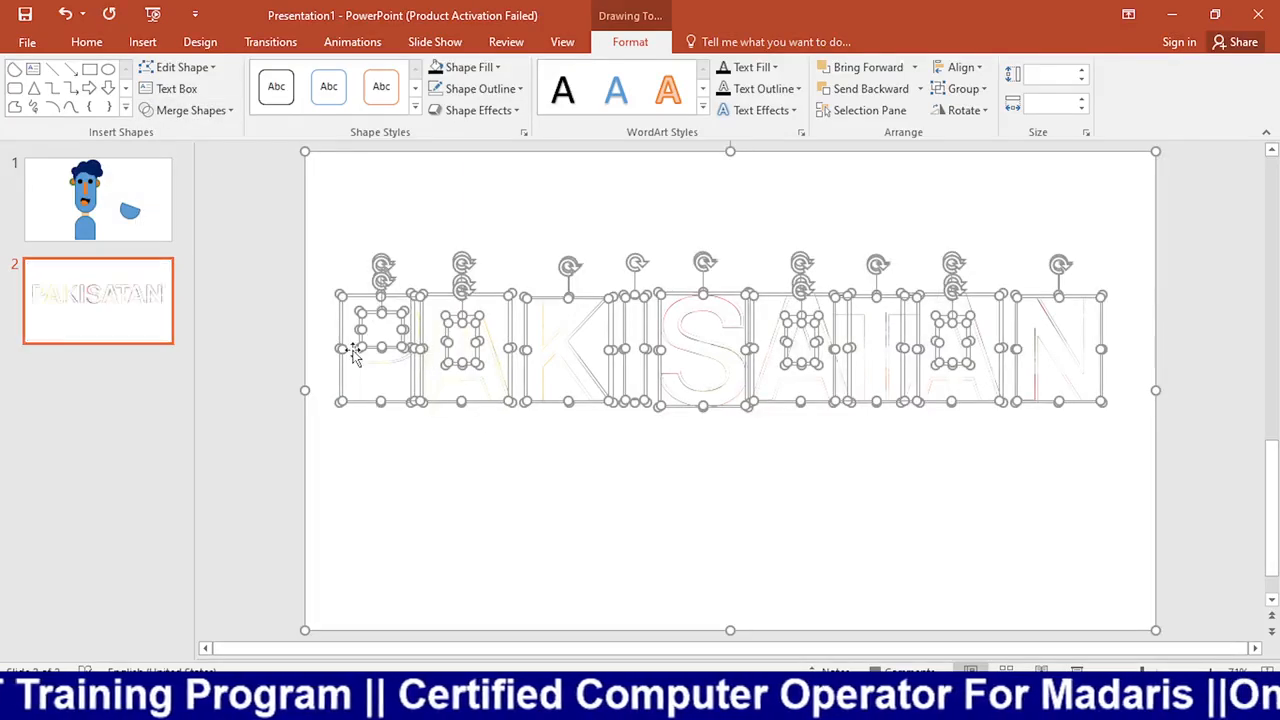
# Move the white cut-out rectangle down and right off the letters, and delete the counter pieces inside the P and A letters
pyautogui.click(275, 210)
pyautogui.moveTo(346, 229); pyautogui.dragTo(757, 614)
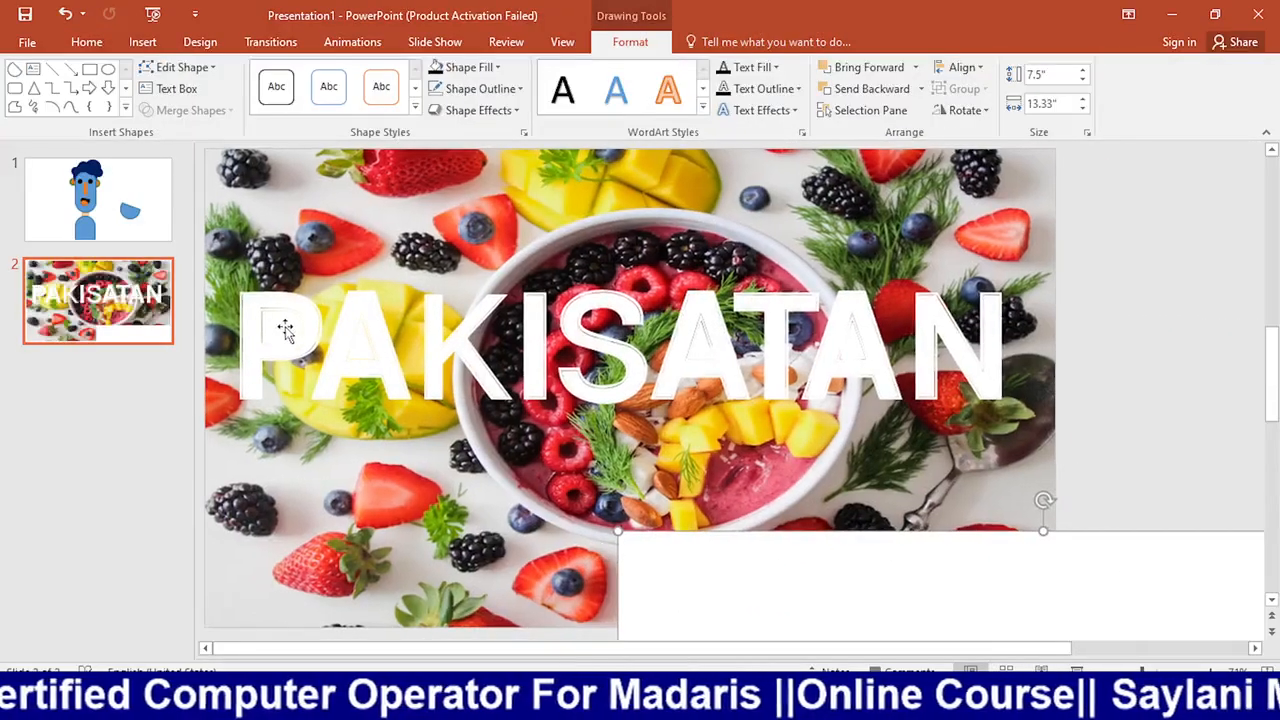
pyautogui.click(283, 328)
pyautogui.press('Delete')
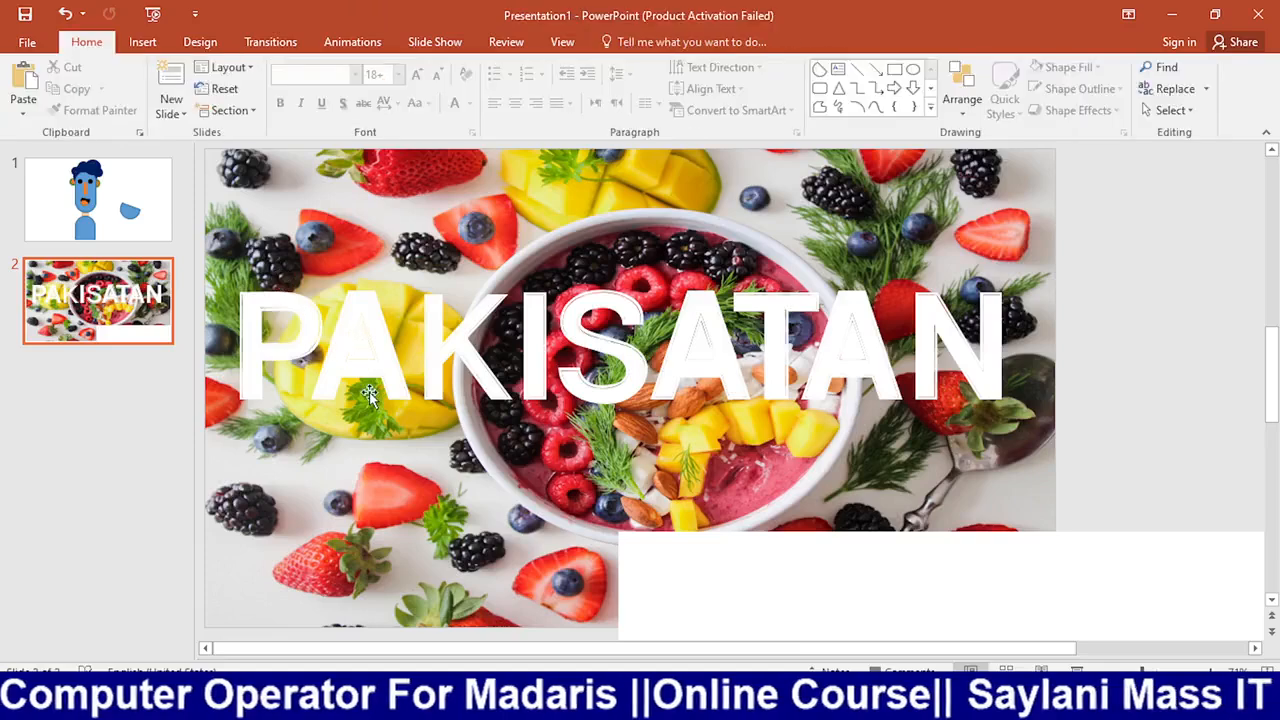
pyautogui.click(365, 347)
pyautogui.press('Delete')
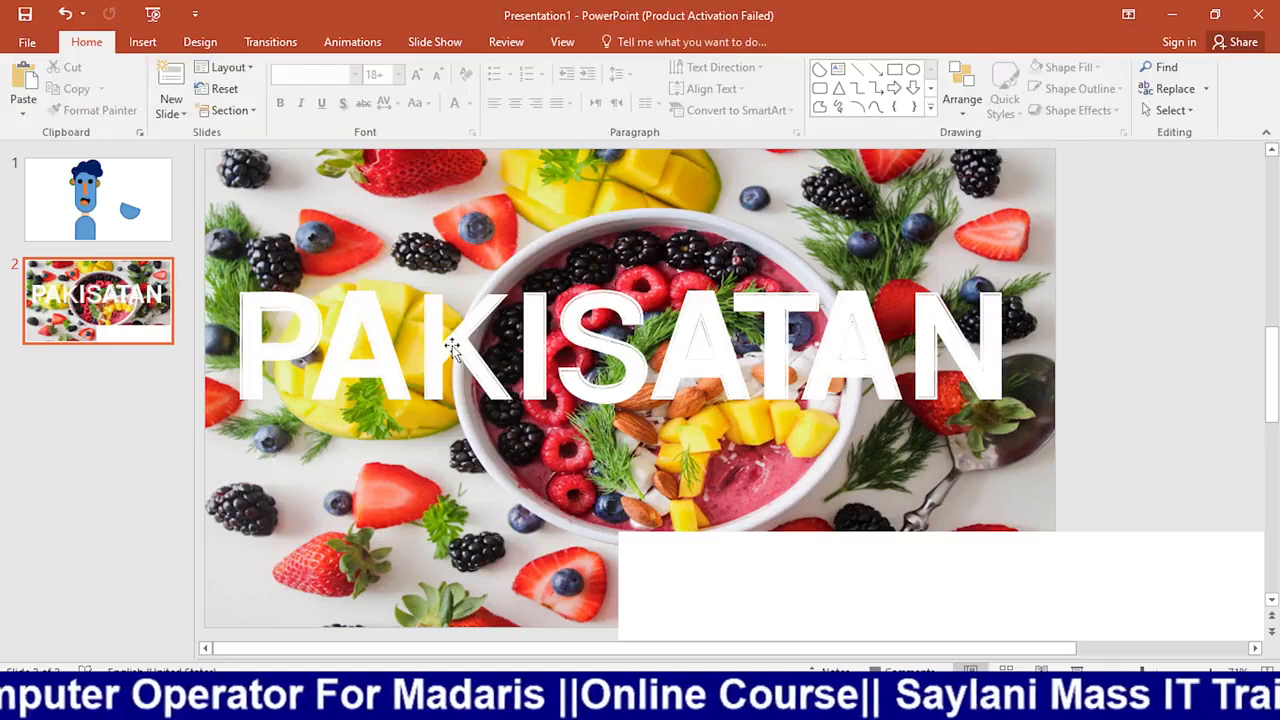
pyautogui.click(697, 345)
pyautogui.press('Delete')
pyautogui.click(851, 350)
pyautogui.press('Delete')
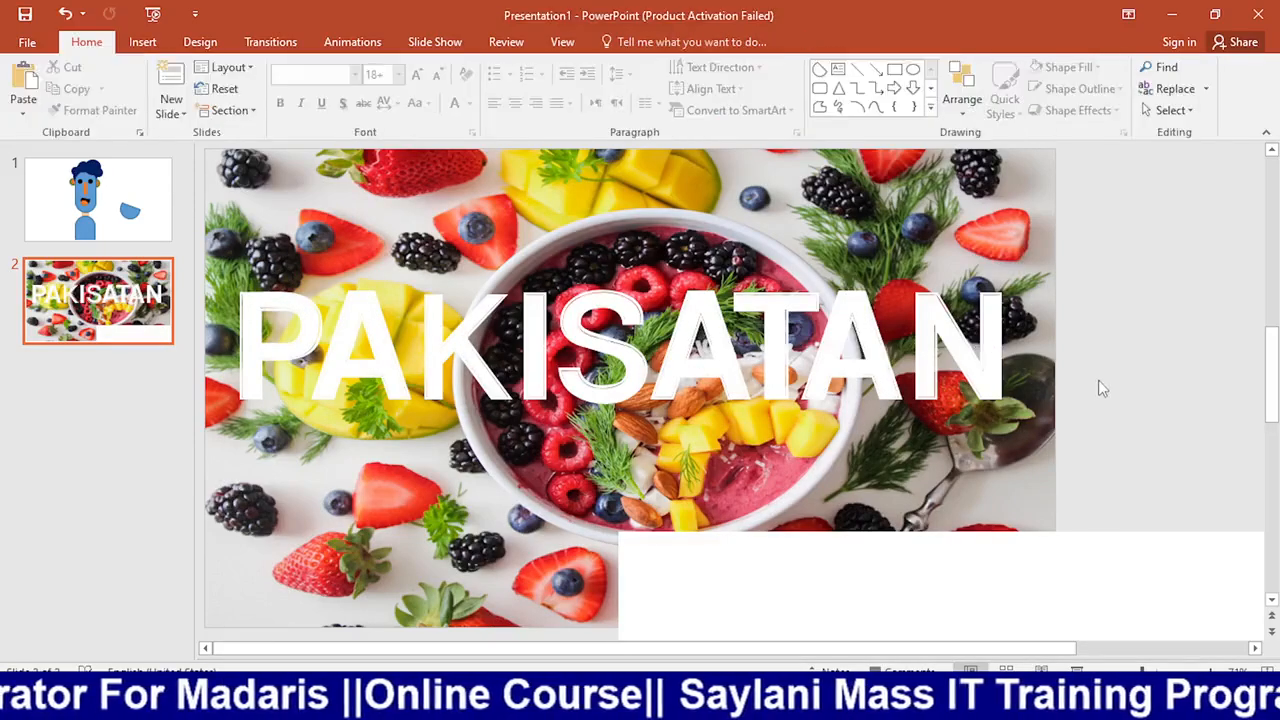
# Move the cut-out rectangle back over the lower part of the fruit picture, and duplicate slide 2
pyautogui.moveTo(903, 549); pyautogui.dragTo(484, 321)
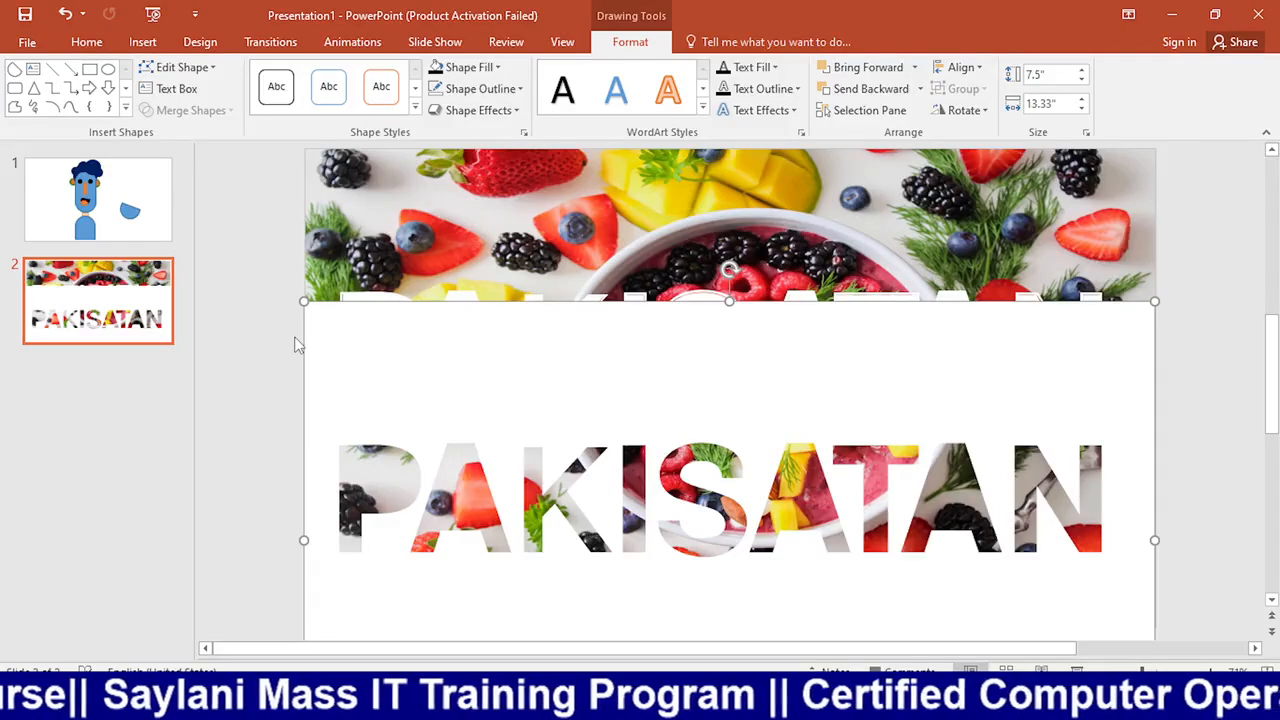
pyautogui.hotkey('ctrl', 'd')
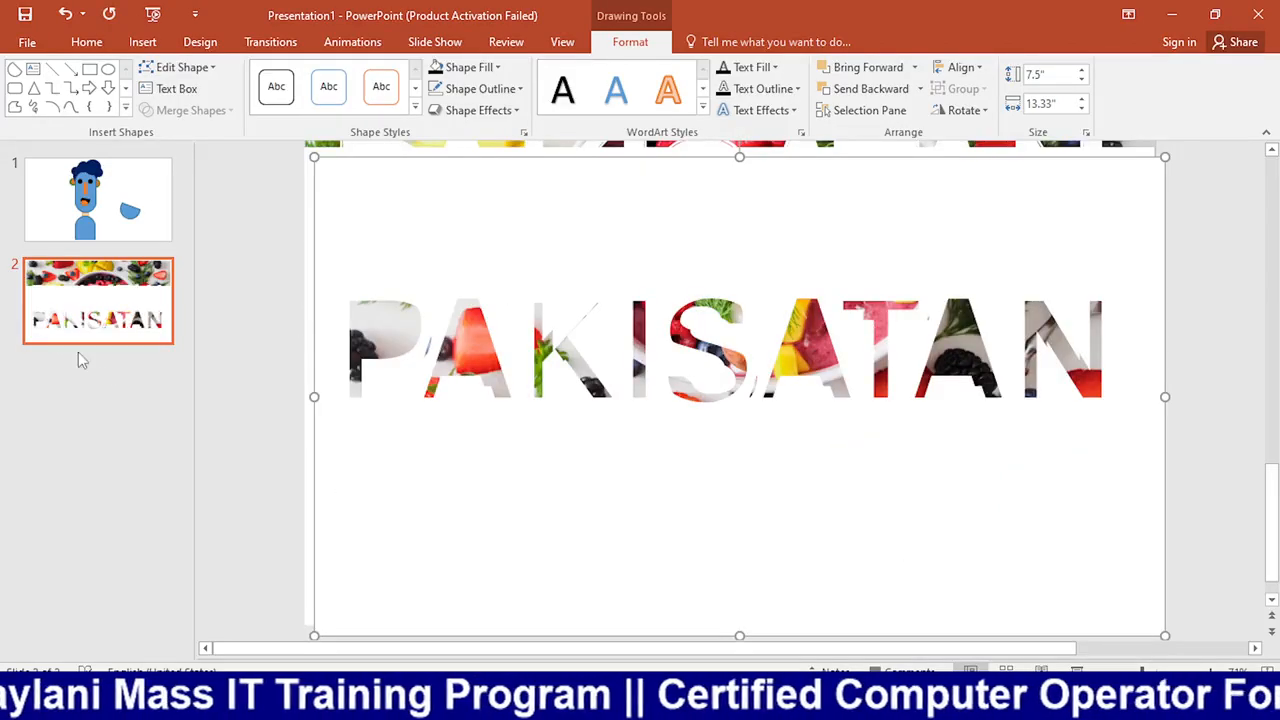
pyautogui.hotkey('ctrl', 'z')
pyautogui.click(84, 296)
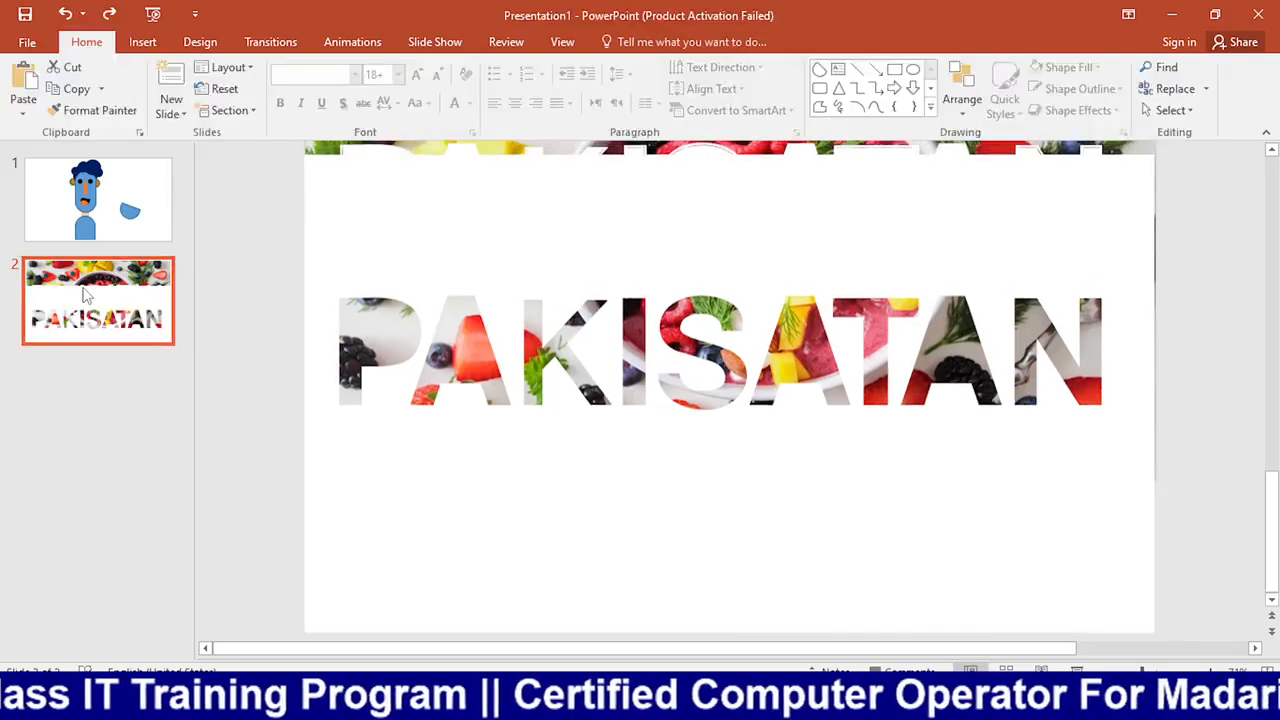
pyautogui.hotkey('ctrl', 'd')
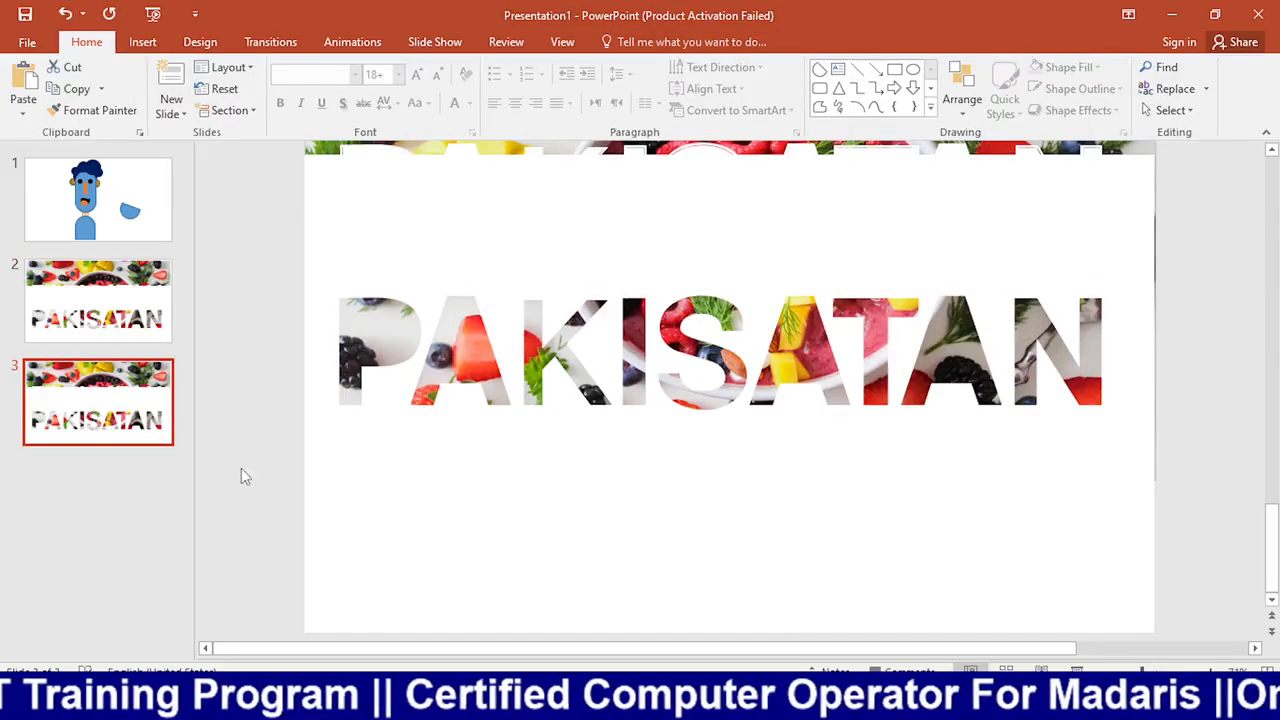
# On slide 3, move the cut-out rectangle further down to uncover the white letters over the fruit picture
pyautogui.click(146, 337)
pyautogui.click(145, 427)
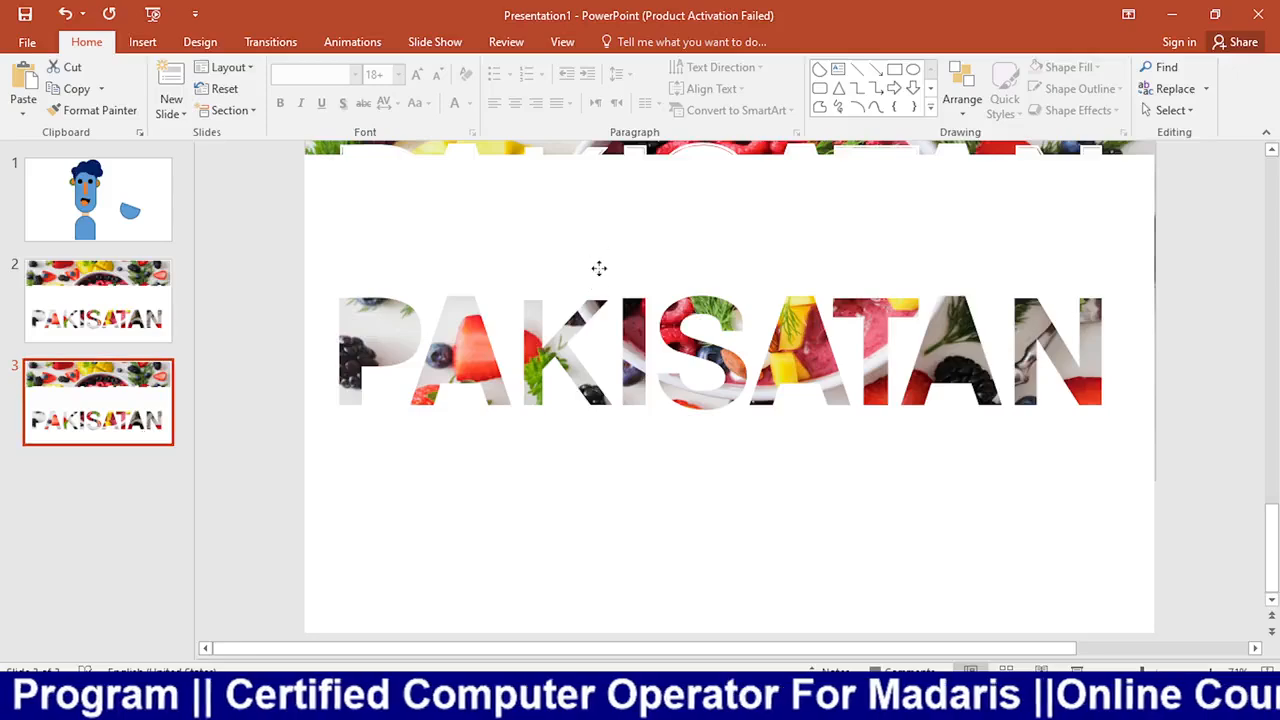
pyautogui.moveTo(599, 267); pyautogui.dragTo(543, 571)
# On slide 2, make the white K piece and the cut-out rectangle semi-transparent with the solid fill's Transparency setting
pyautogui.click(127, 286)
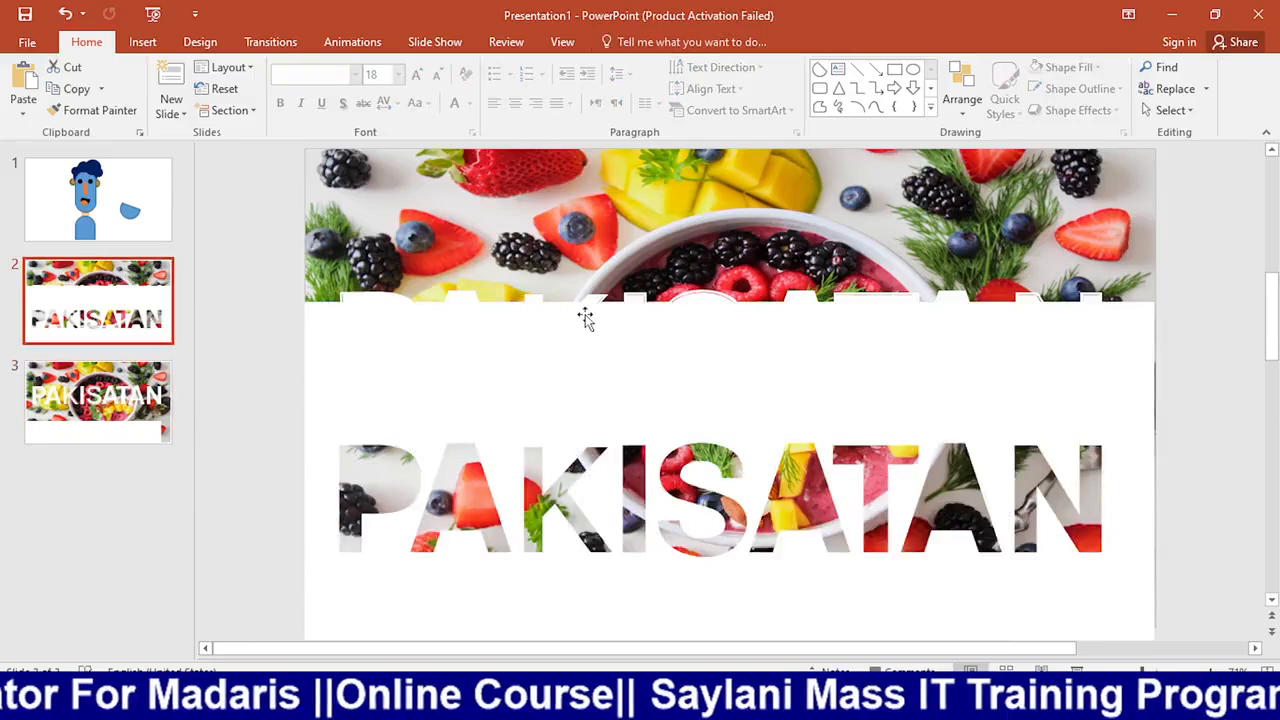
pyautogui.click(606, 369)
pyautogui.click(640, 44)
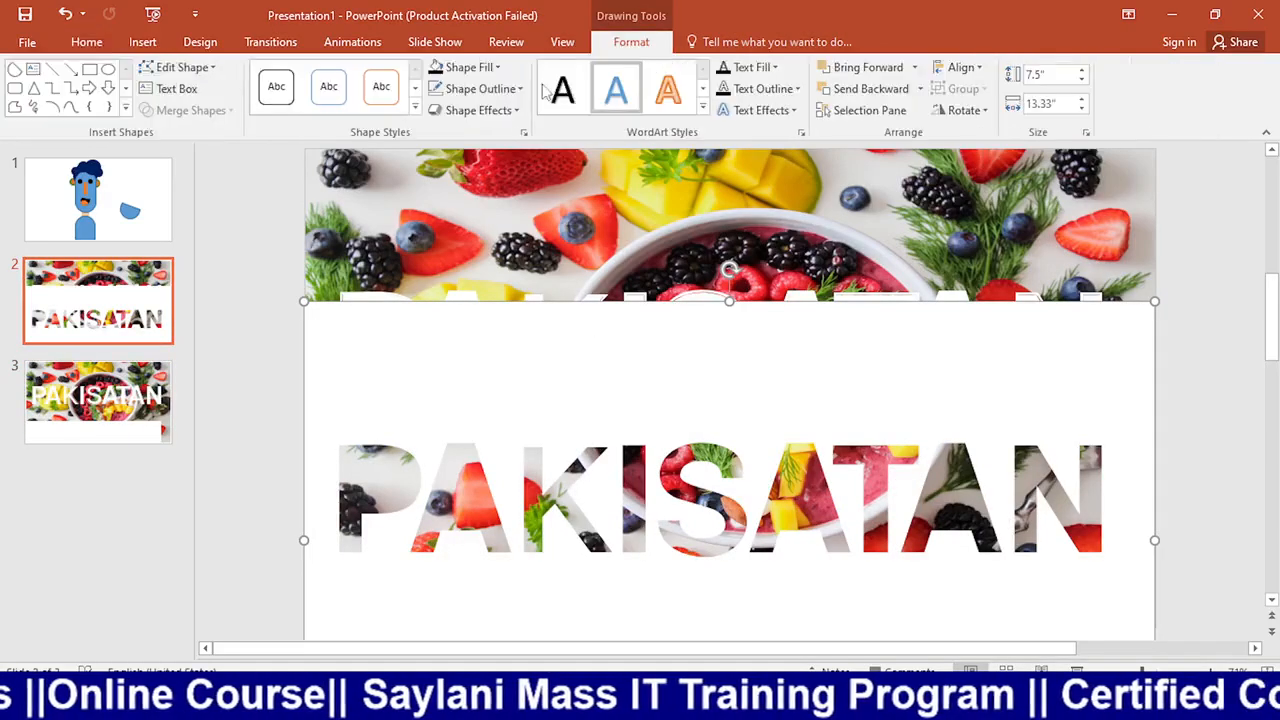
pyautogui.click(468, 67)
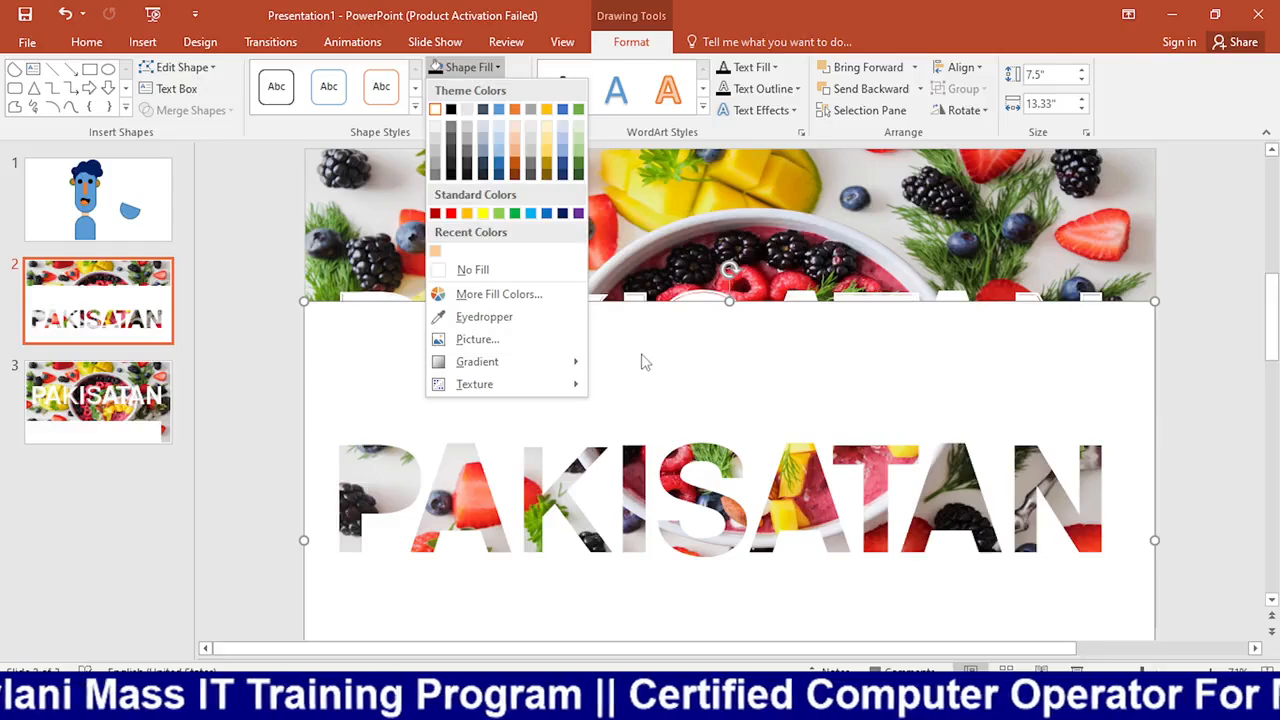
pyautogui.click(645, 362)
pyautogui.rightClick(555, 345)
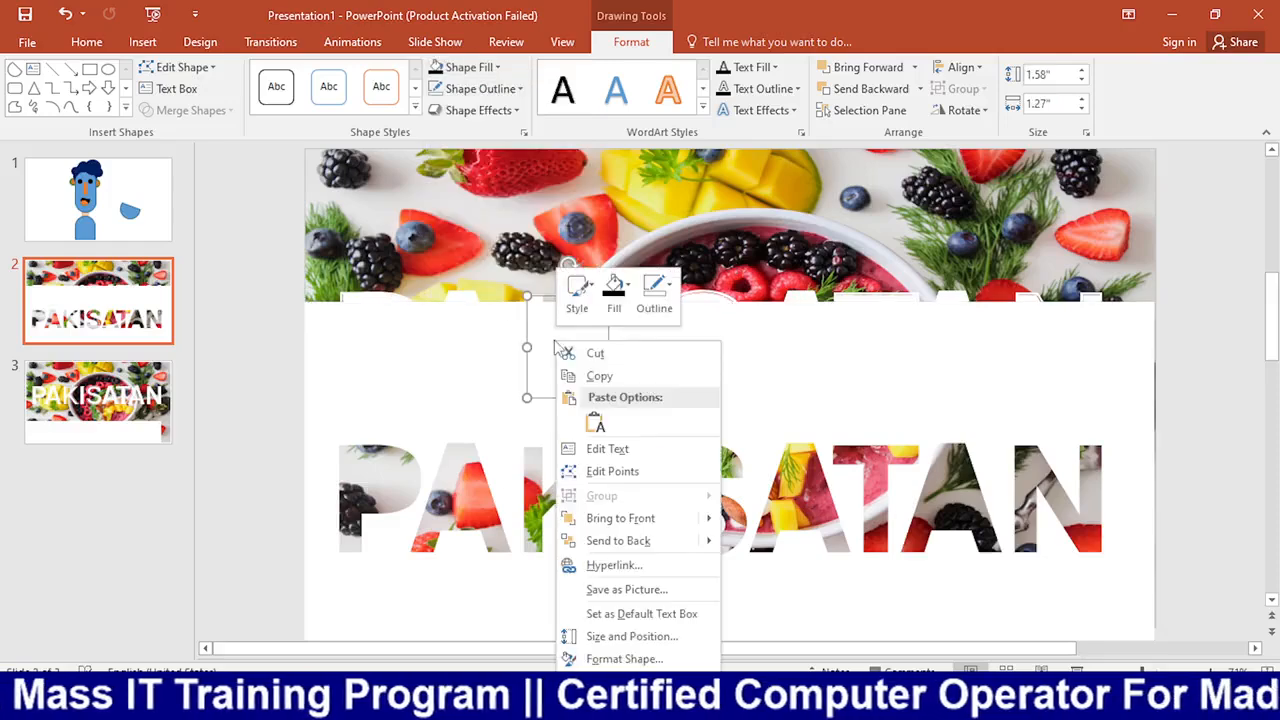
pyautogui.click(622, 658)
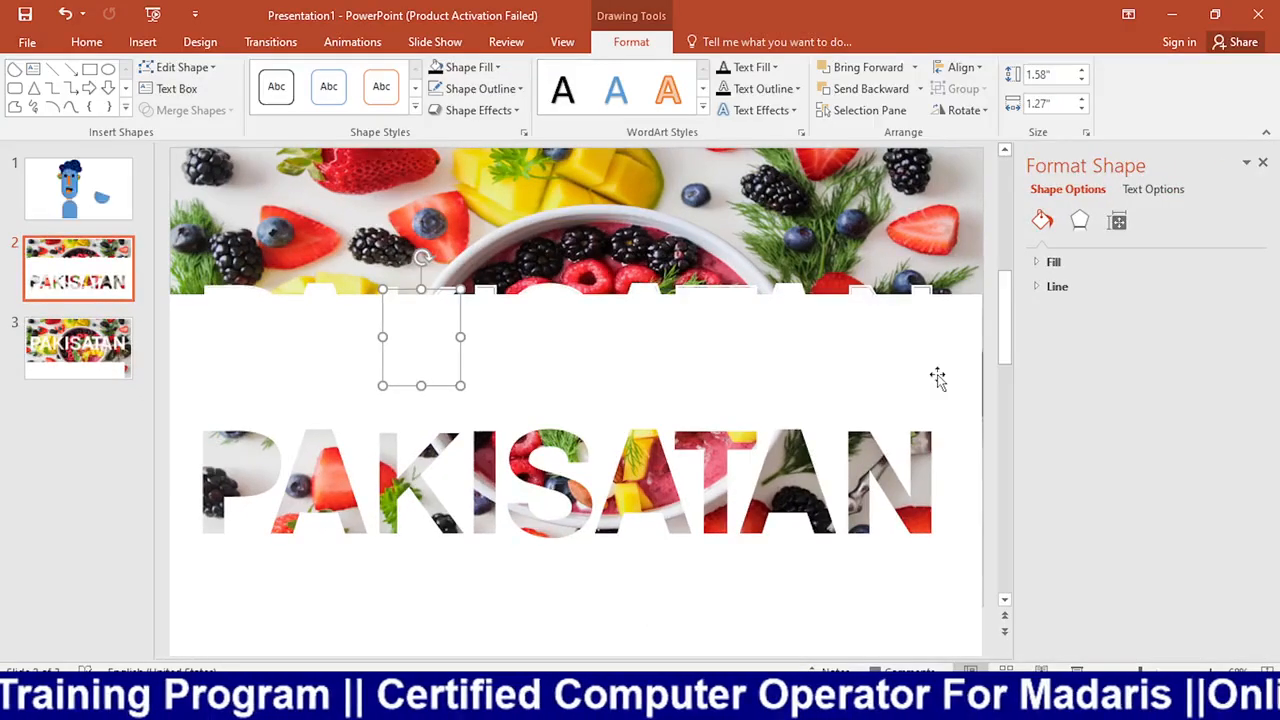
pyautogui.click(1053, 261)
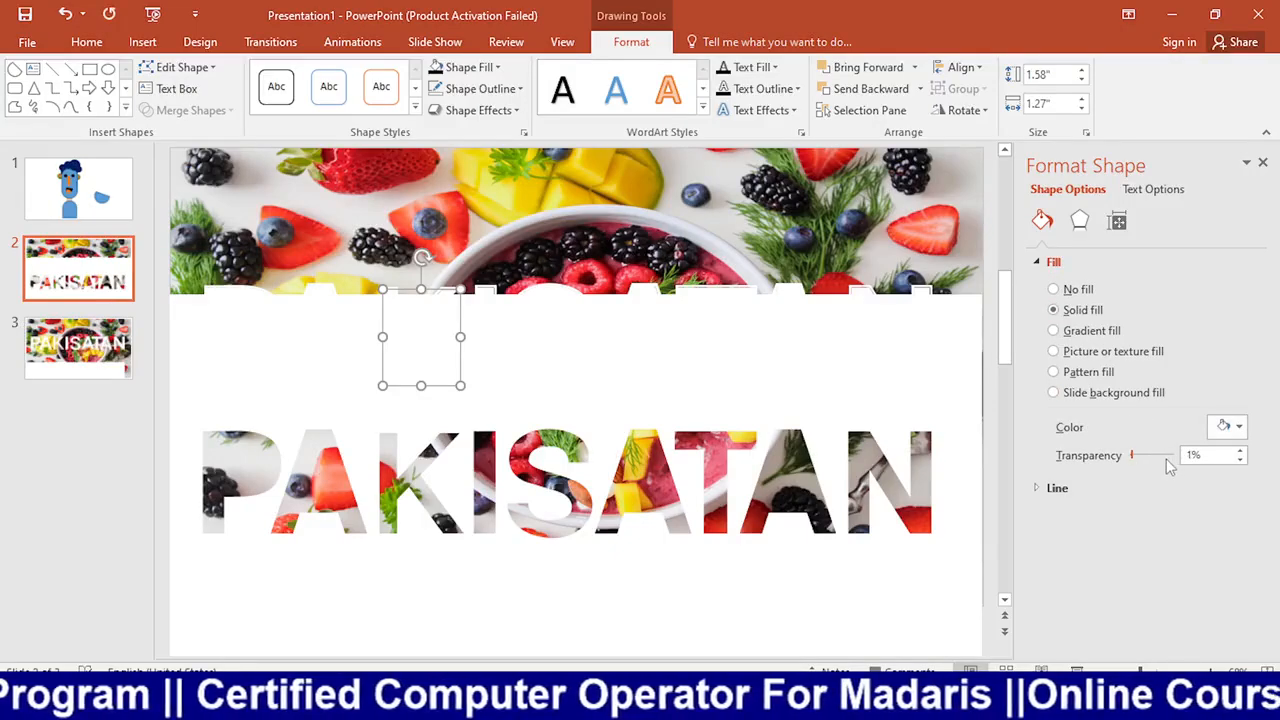
pyautogui.moveTo(1133, 455)
pyautogui.mouseDown()
pyautogui.moveTo(1165, 459)
pyautogui.moveTo(1137, 461)
pyautogui.mouseUp()
# Add a new slide after slide 2 and delete its title and content placeholders
pyautogui.click(117, 345)
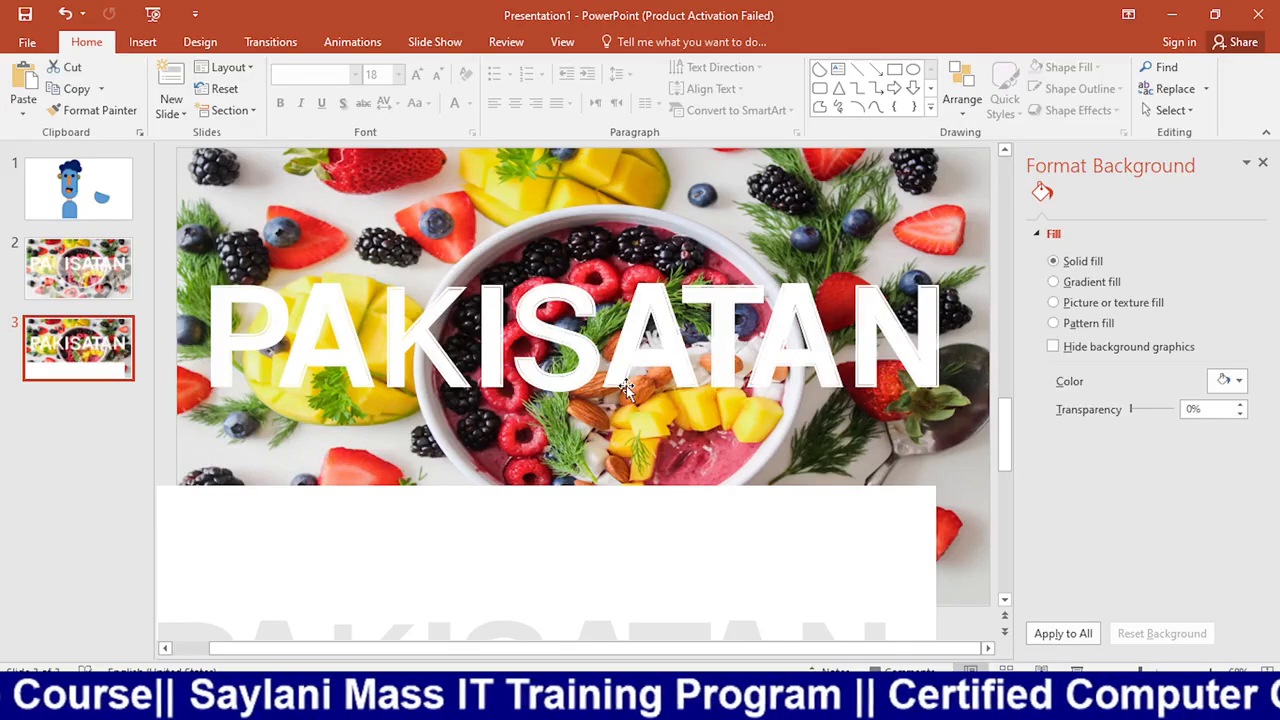
pyautogui.press('Up')
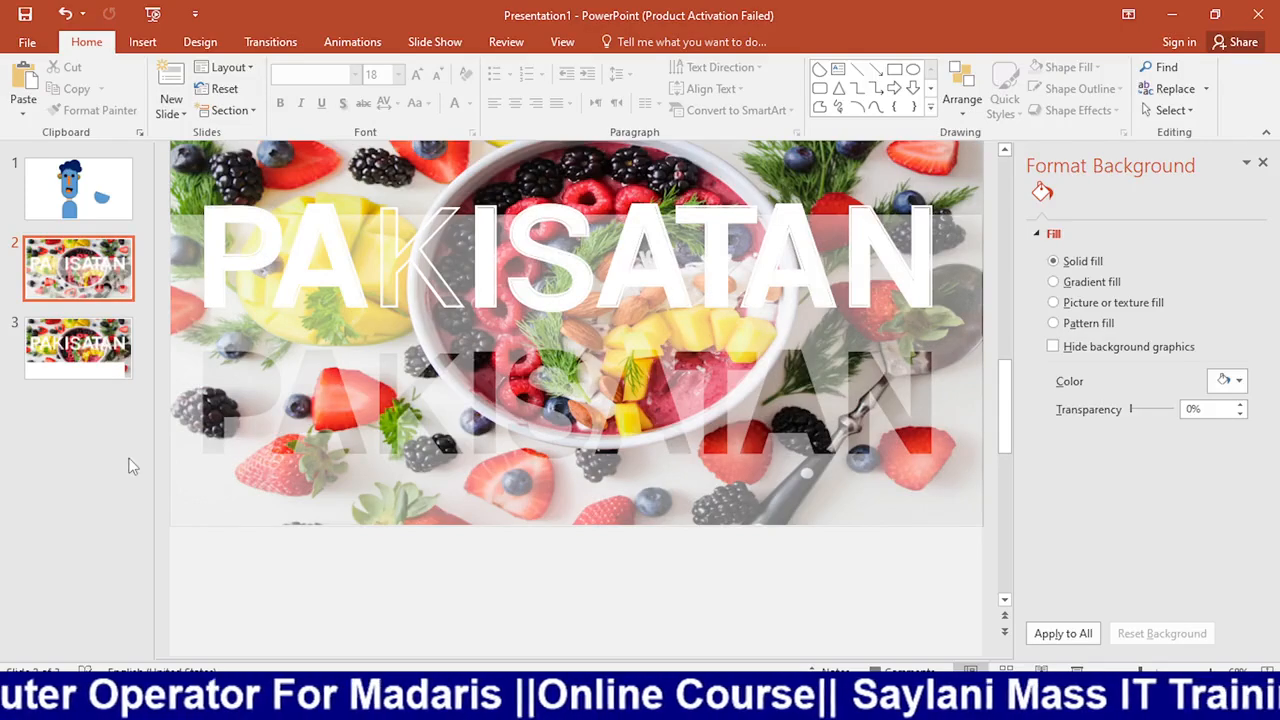
pyautogui.hotkey('ctrl', 'm')
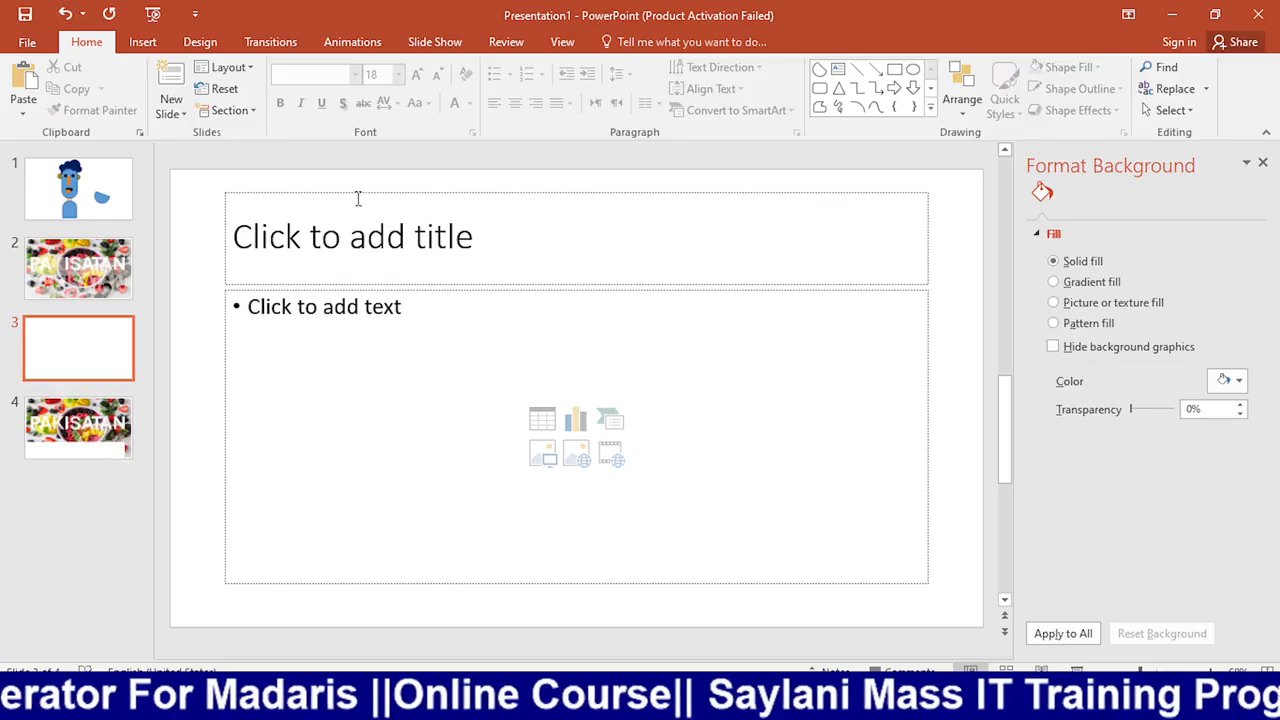
pyautogui.click(357, 194)
pyautogui.press('Delete')
pyautogui.click(349, 290)
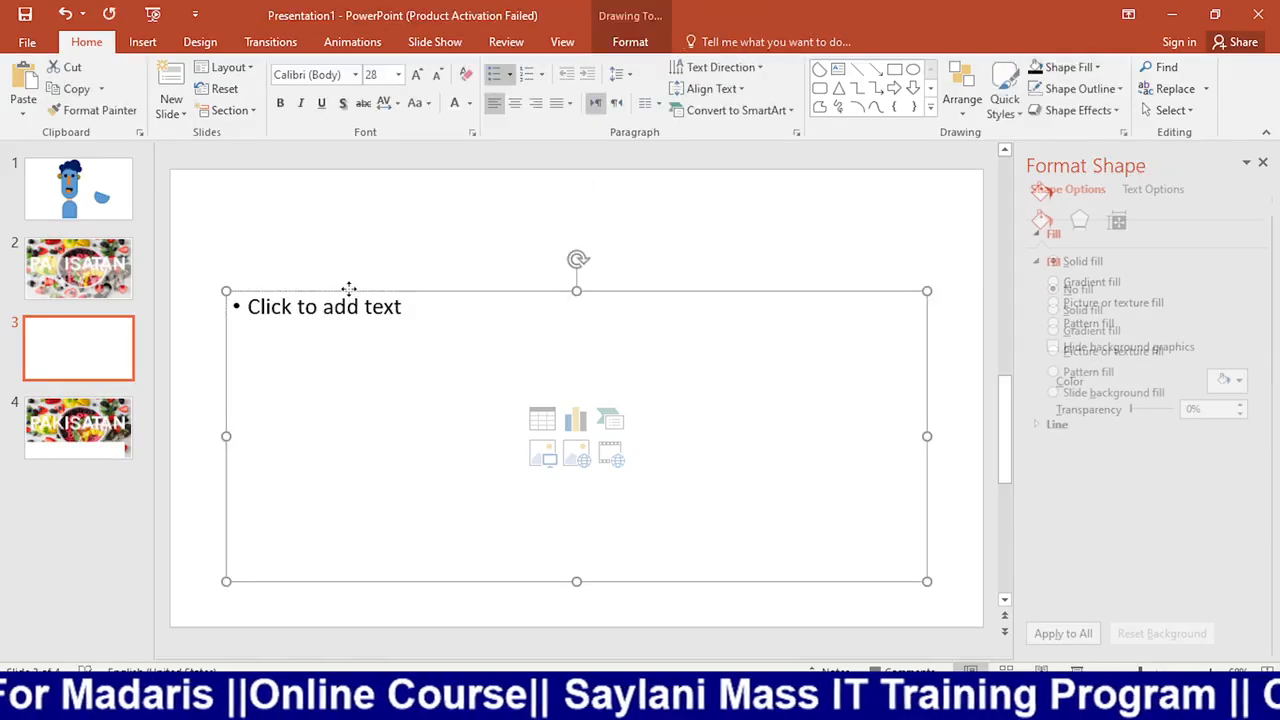
pyautogui.press('Delete')
# Draw a parallelogram about 7.5" tall and 4.3" wide on the blank slide 3 and make it slimmer with a steeper slant
pyautogui.click(143, 44)
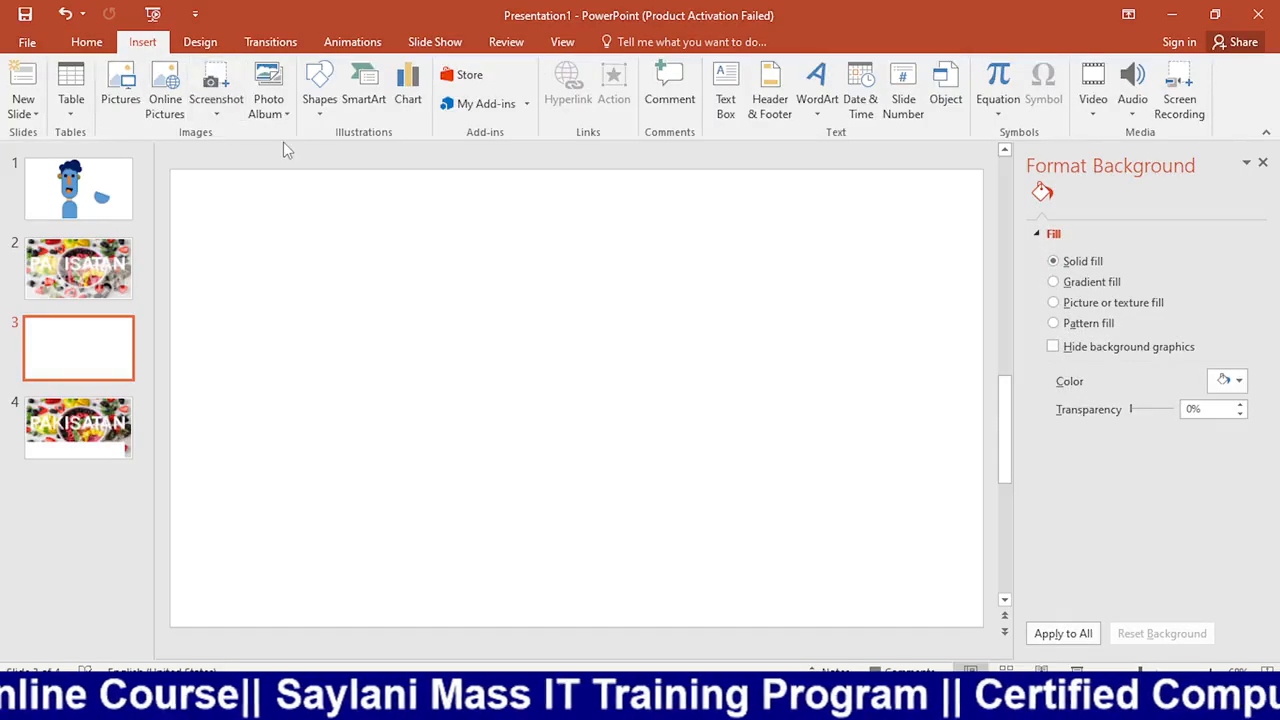
pyautogui.click(320, 92)
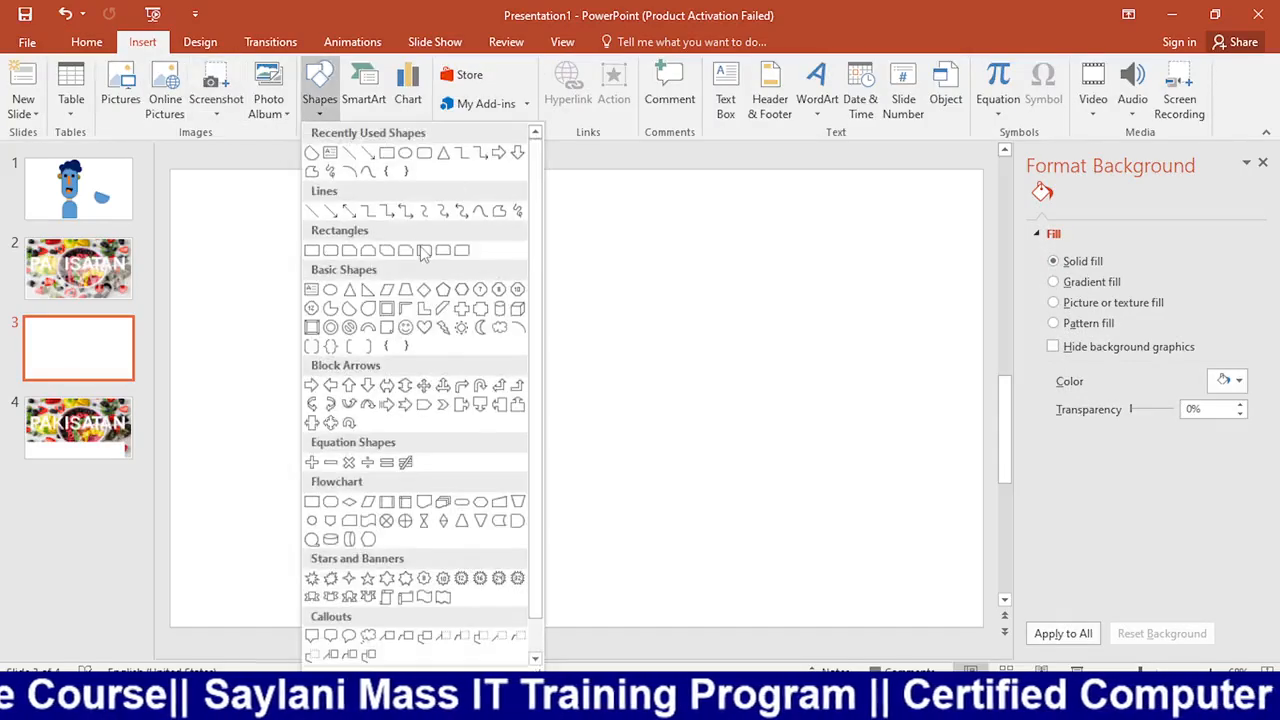
pyautogui.click(387, 290)
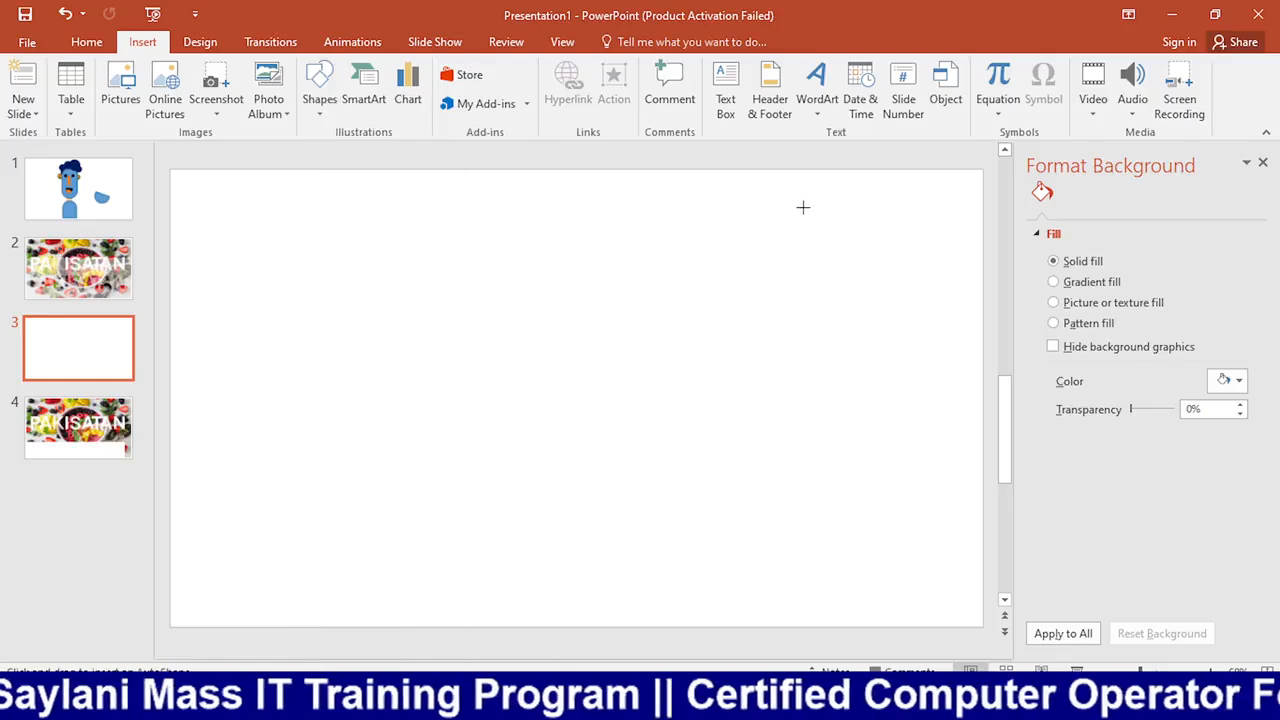
pyautogui.moveTo(803, 206)
pyautogui.mouseDown()
pyautogui.moveTo(651, 403)
pyautogui.moveTo(483, 546)
pyautogui.moveTo(537, 623)
pyautogui.mouseUp()
pyautogui.moveTo(672, 206); pyautogui.dragTo(715, 165)
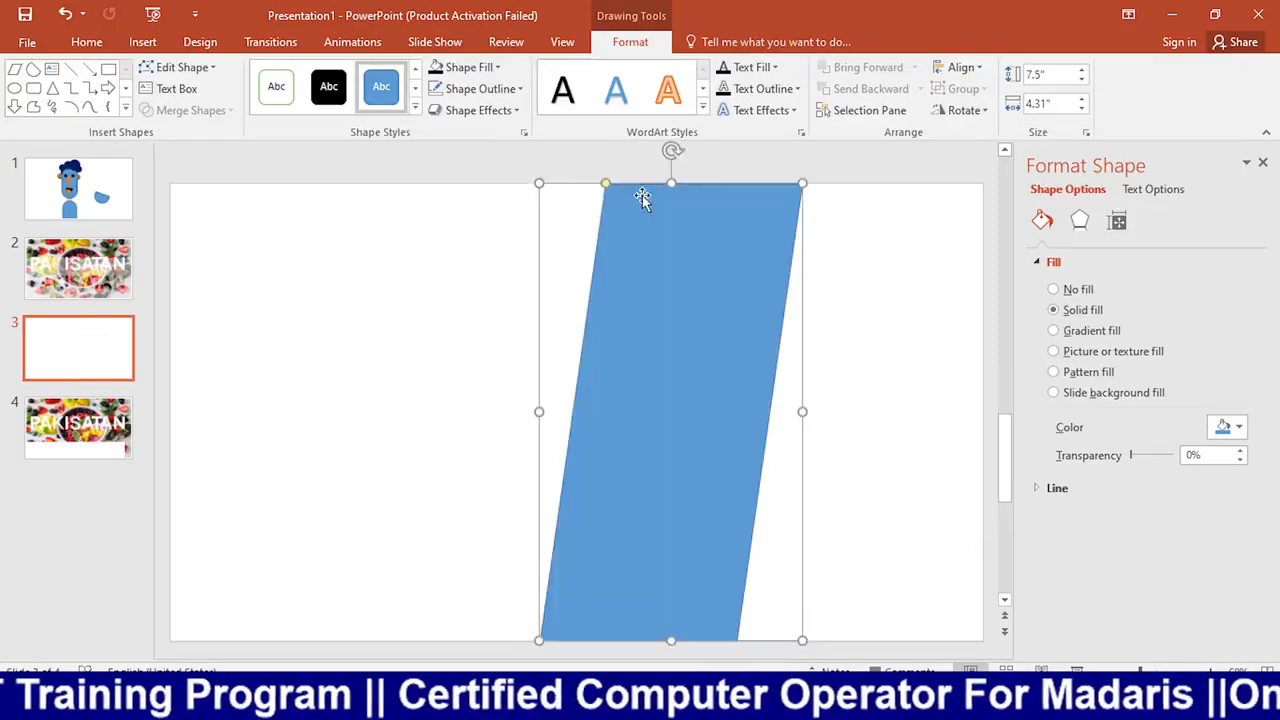
pyautogui.moveTo(609, 182); pyautogui.dragTo(672, 203)
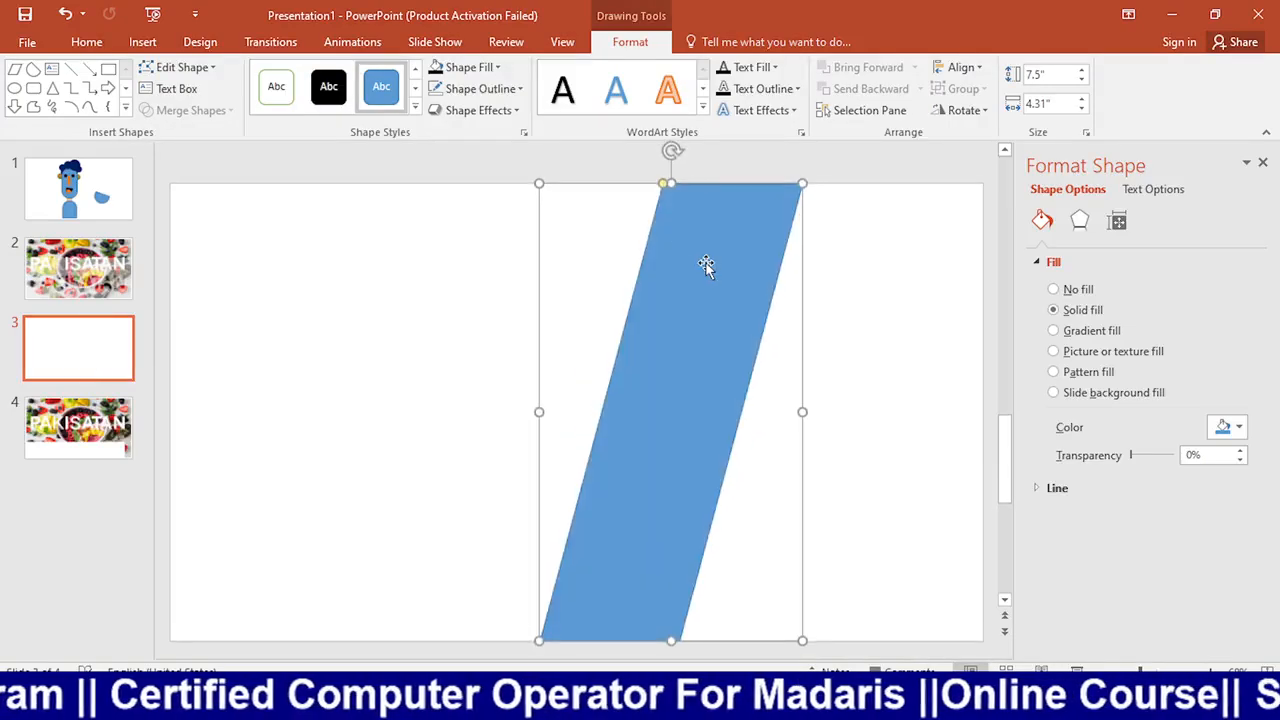
# Copy the parallelogram to its right, then narrow the copy to about 3.18" wide and the original to about 3.06"
pyautogui.moveTo(703, 266); pyautogui.dragTo(859, 267)
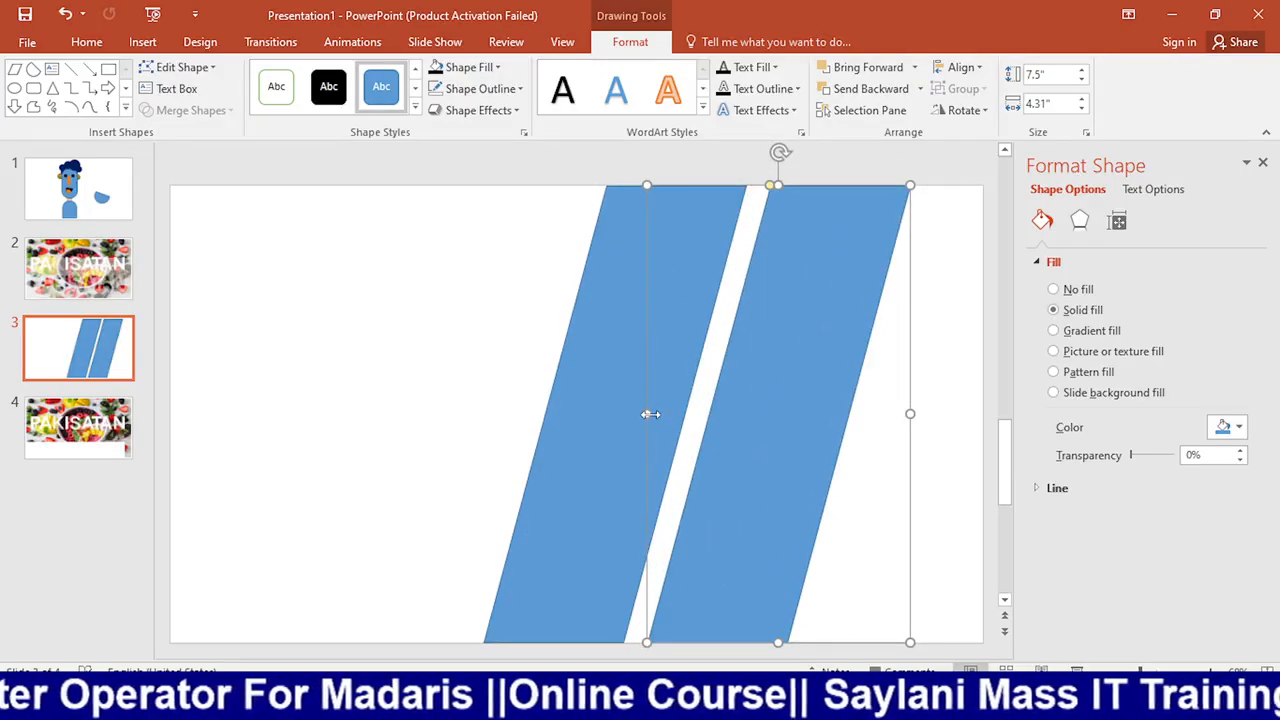
pyautogui.moveTo(649, 414); pyautogui.dragTo(714, 412)
pyautogui.click(604, 397)
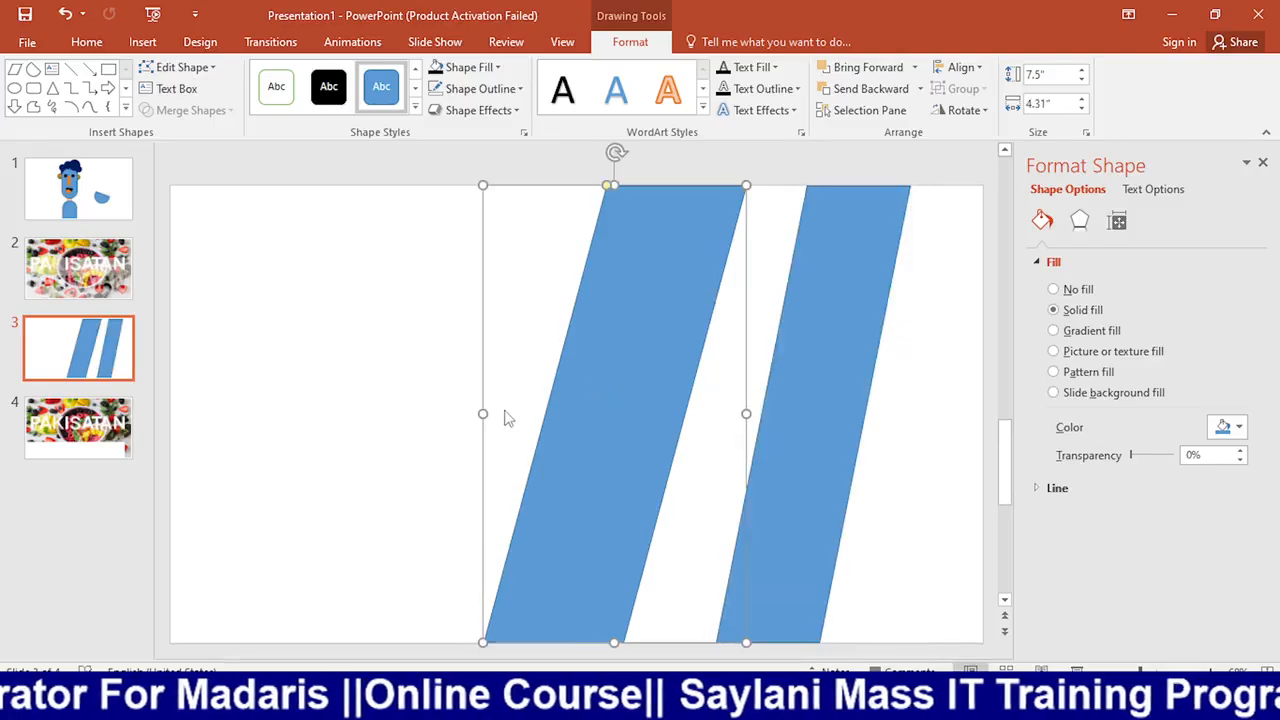
pyautogui.moveTo(483, 412); pyautogui.dragTo(557, 410)
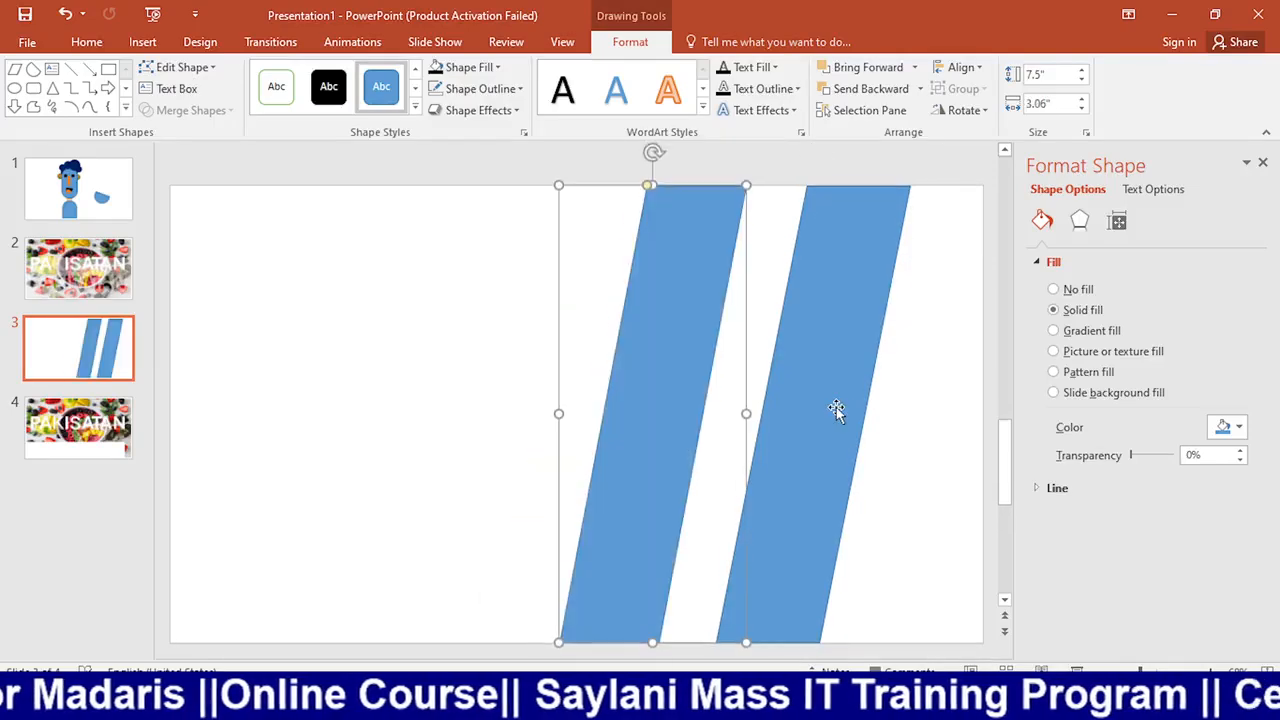
# Place one parallelogram at the slide's right edge, add a third copy beside it, and spread the three across the right half
pyautogui.click(845, 415)
pyautogui.moveTo(845, 415); pyautogui.dragTo(918, 415)
pyautogui.moveTo(776, 403); pyautogui.dragTo(730, 423)
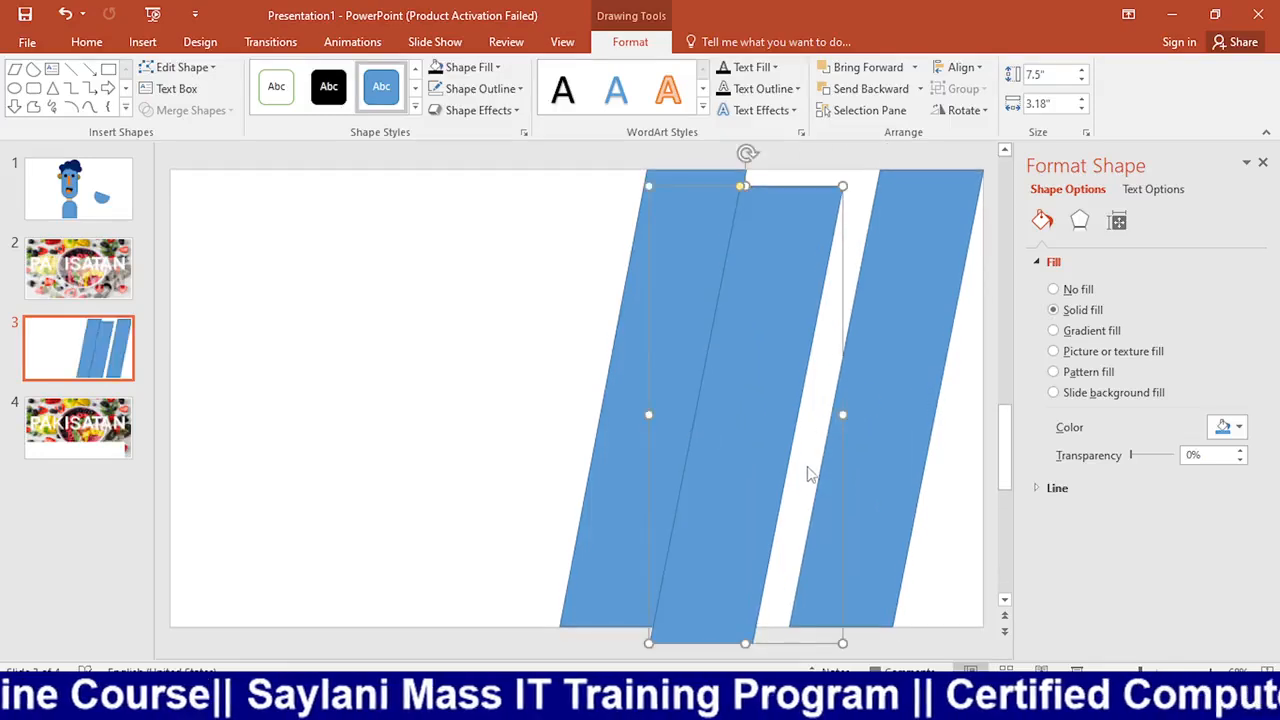
pyautogui.scroll(-1, 847, 415)
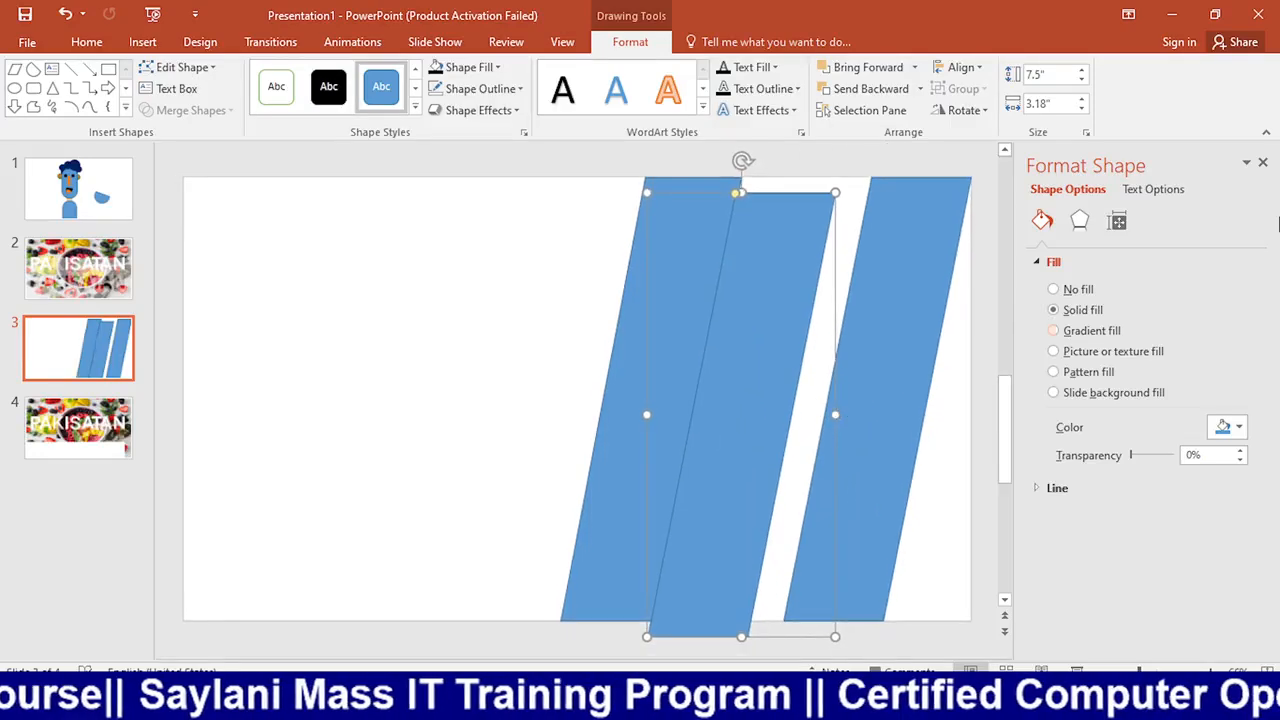
pyautogui.click(1262, 161)
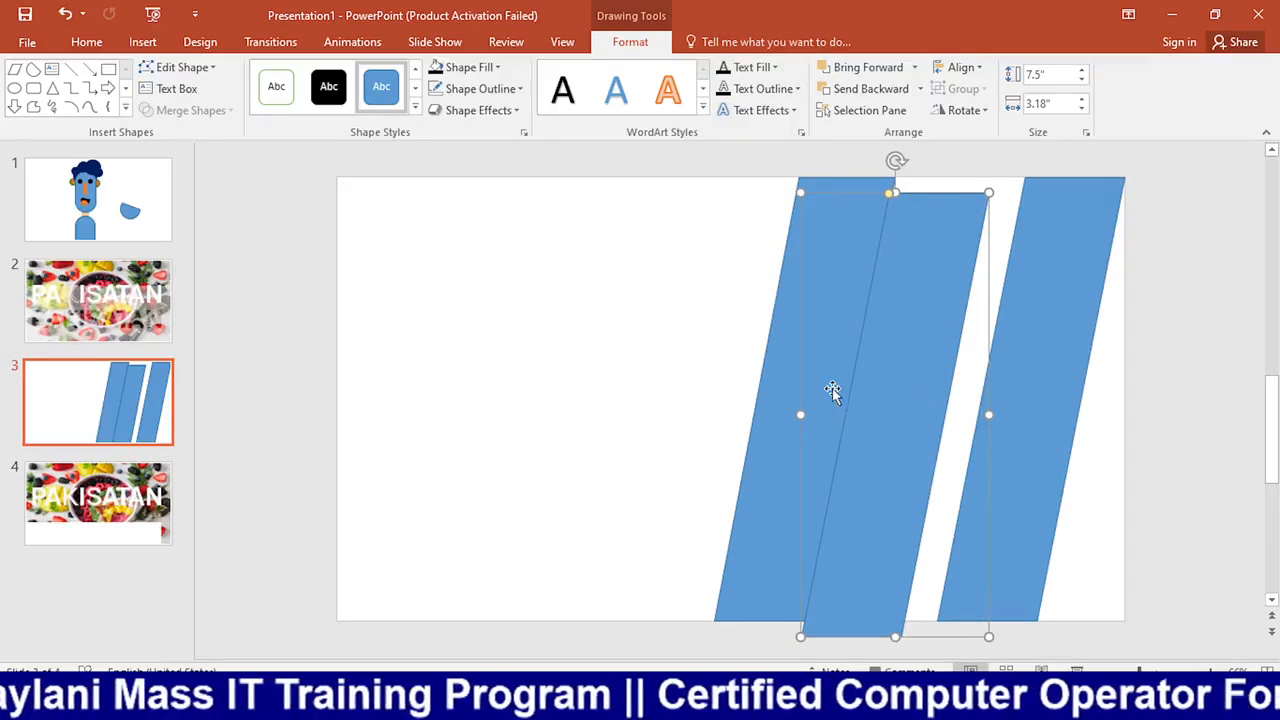
pyautogui.moveTo(771, 400); pyautogui.dragTo(677, 400)
pyautogui.moveTo(880, 383); pyautogui.dragTo(900, 360)
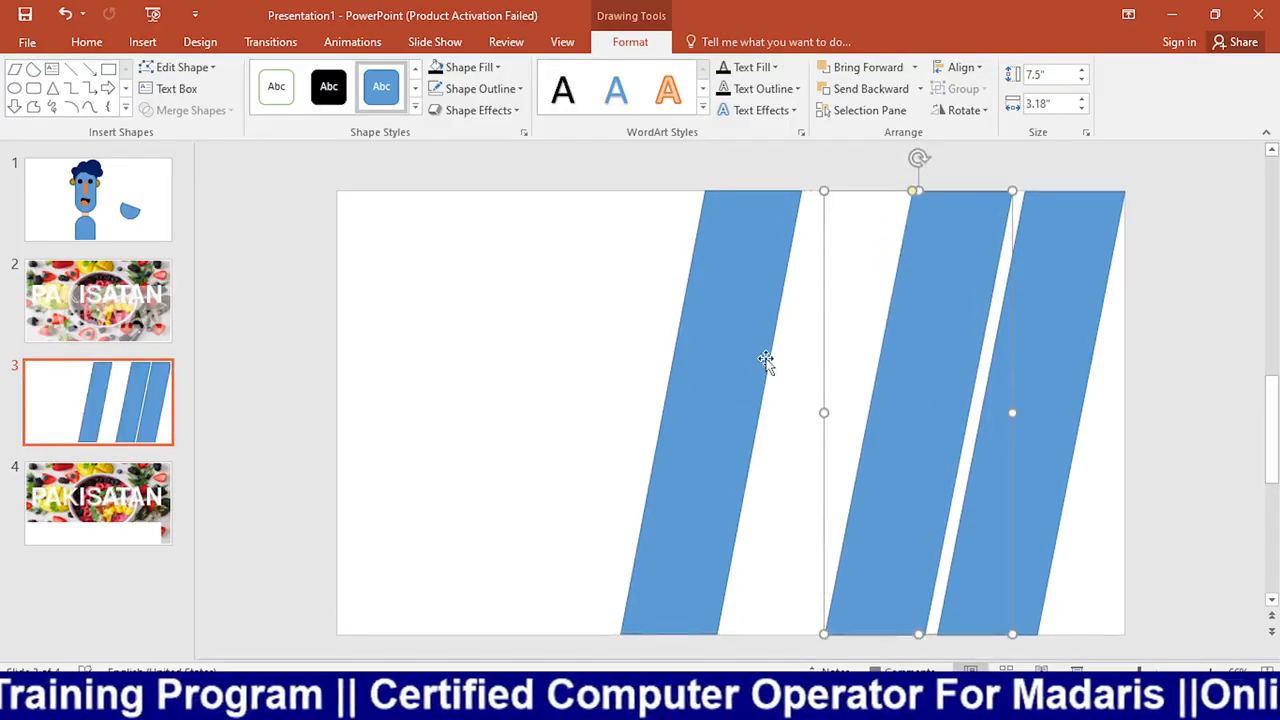
# Reduce the middle parallelogram's slant to widen it, and close the gaps by shifting it and the left parallelogram
pyautogui.moveTo(913, 193); pyautogui.dragTo(877, 206)
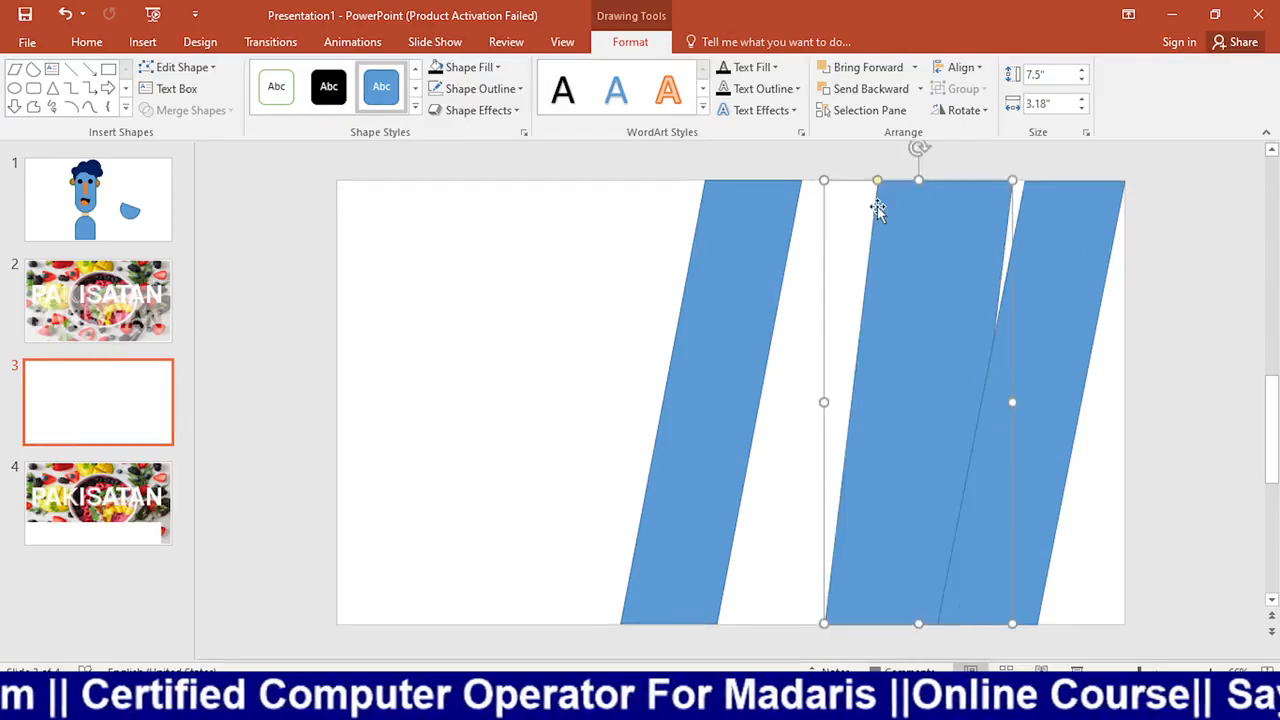
pyautogui.moveTo(929, 326); pyautogui.dragTo(905, 310)
pyautogui.moveTo(742, 305); pyautogui.dragTo(792, 287)
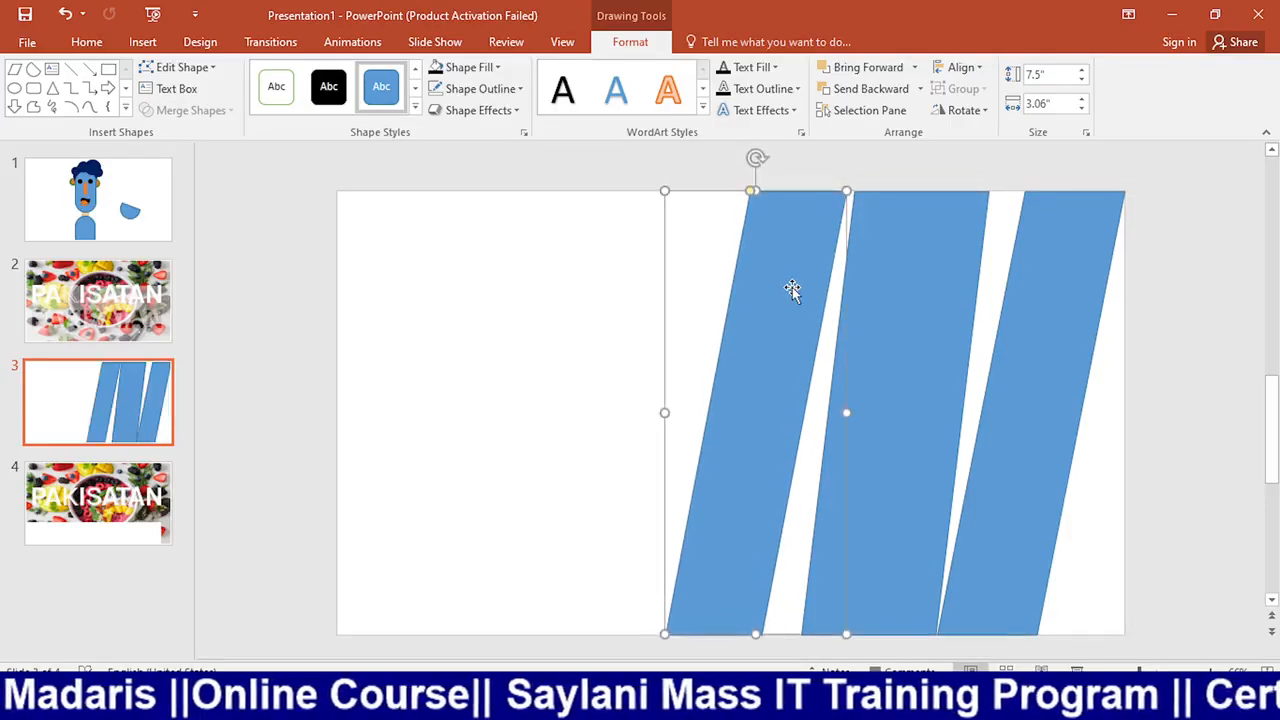
pyautogui.hotkey('ctrl', 'Right')
pyautogui.hotkey('ctrl', 'Right')
pyautogui.hotkey('ctrl', 'Right')
pyautogui.hotkey('ctrl', 'Right')
pyautogui.hotkey('ctrl', 'Right')
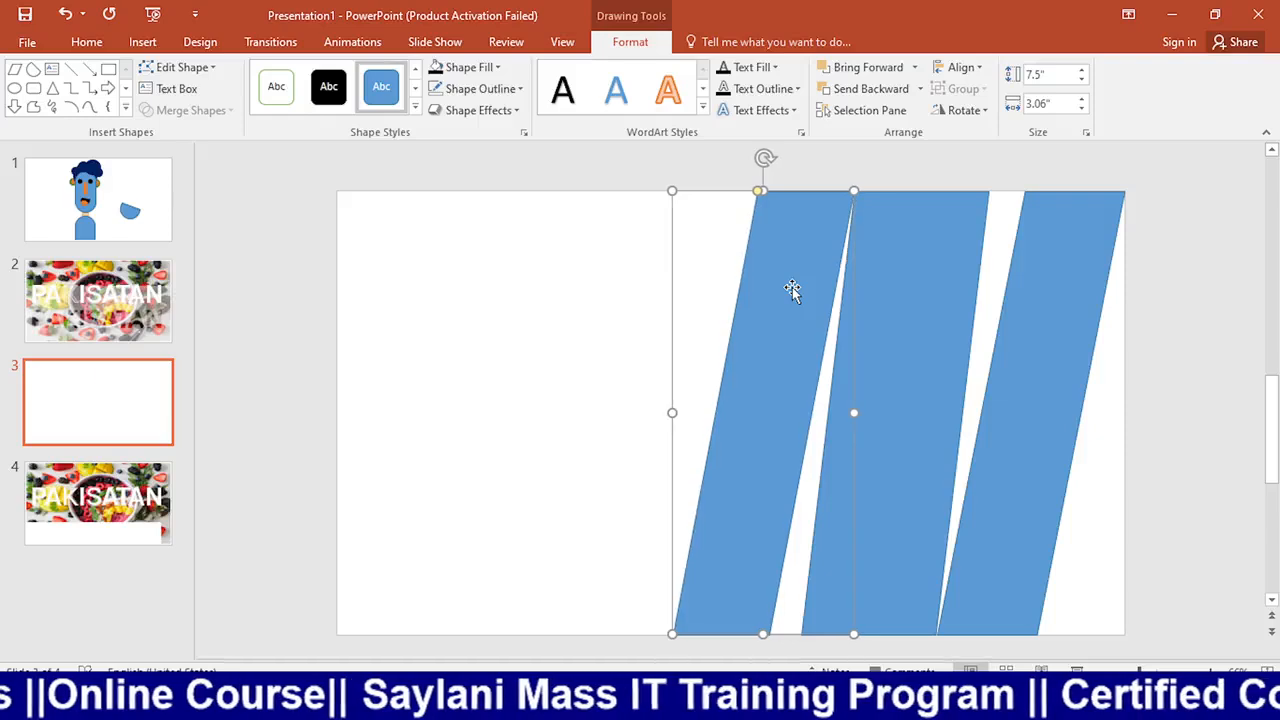
pyautogui.click(308, 360)
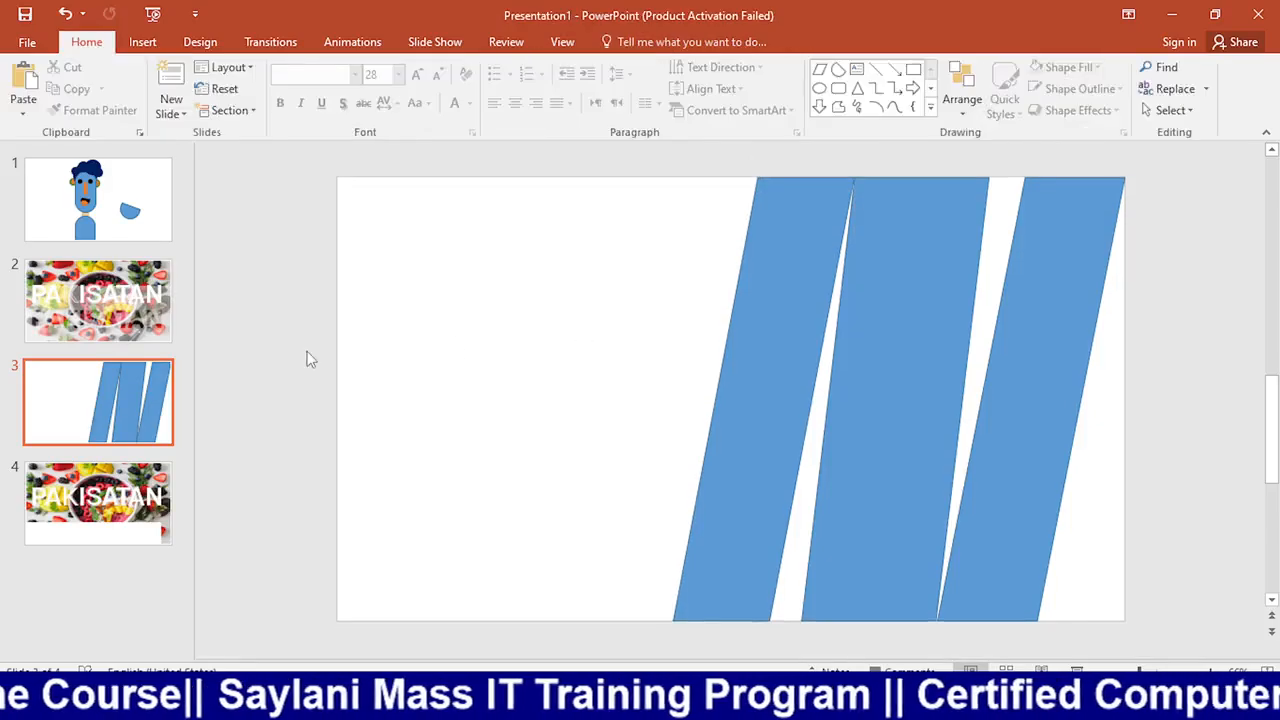
# Group the three parallelograms into one object
pyautogui.click(737, 424)
pyautogui.keyDown('shift'); pyautogui.click(854, 411); pyautogui.keyUp('shift')
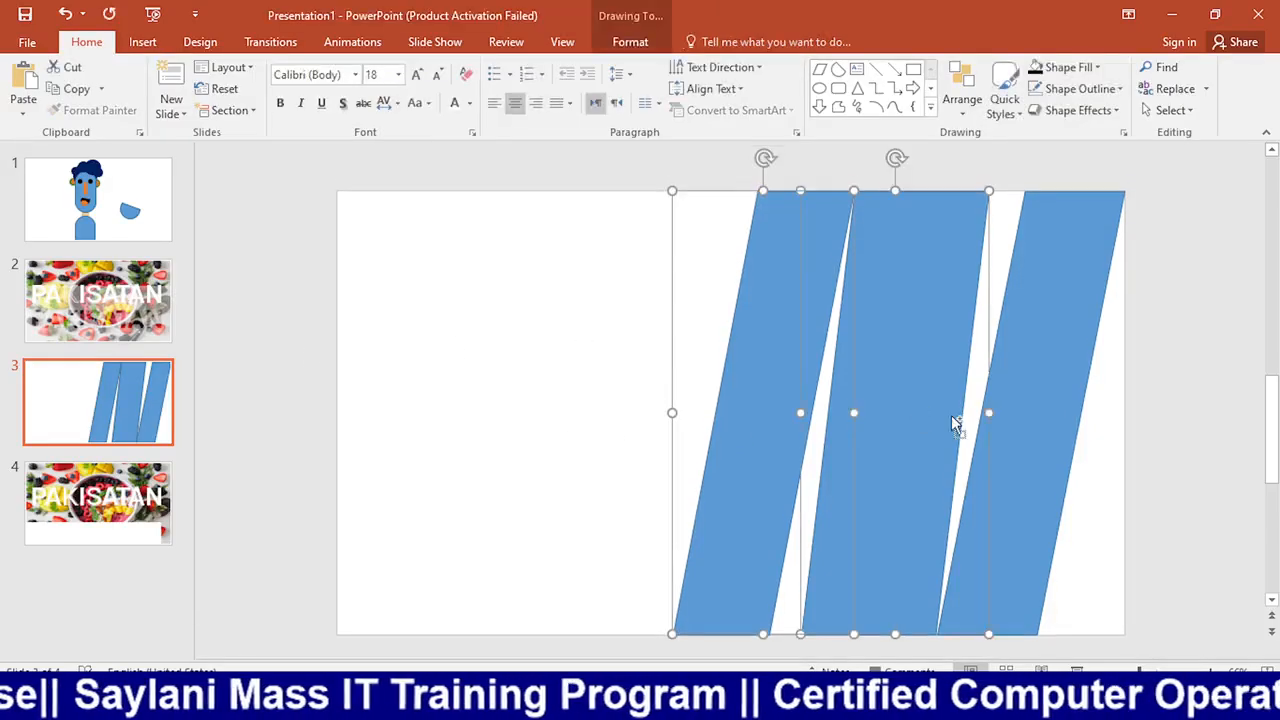
pyautogui.keyDown('shift'); pyautogui.click(1034, 388); pyautogui.keyUp('shift')
pyautogui.click(650, 45)
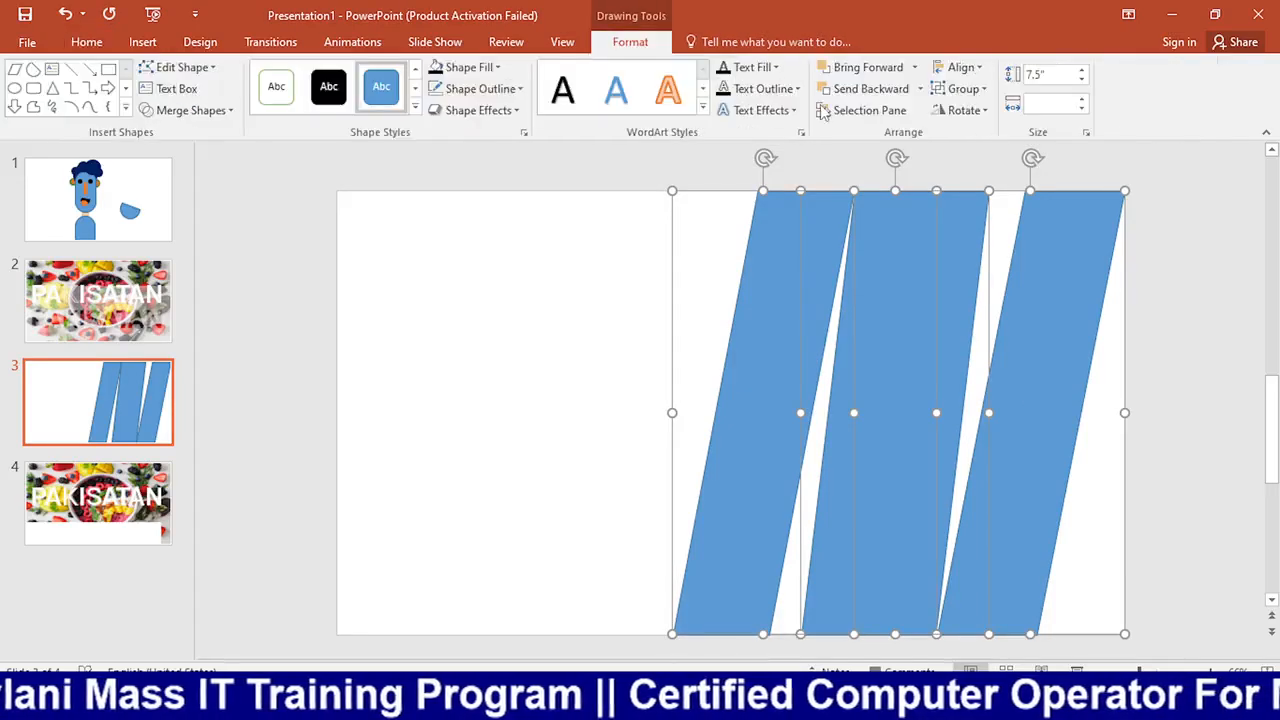
pyautogui.click(980, 89)
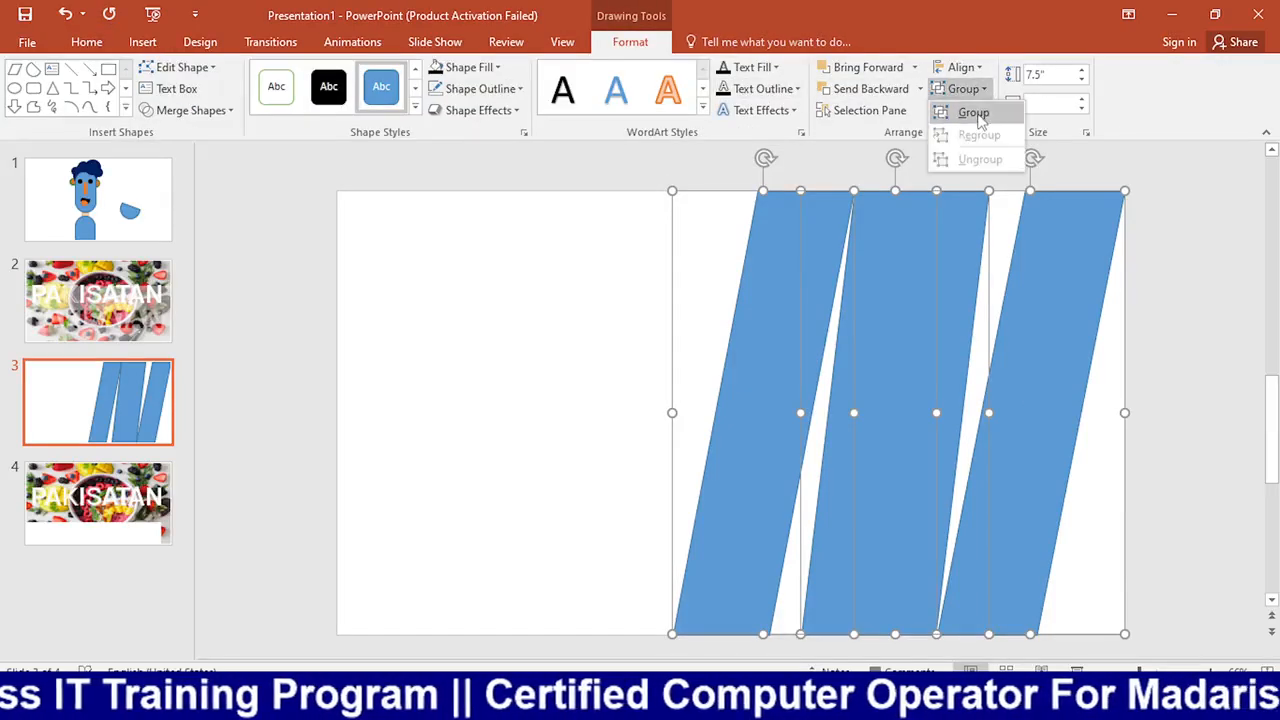
pyautogui.click(970, 106)
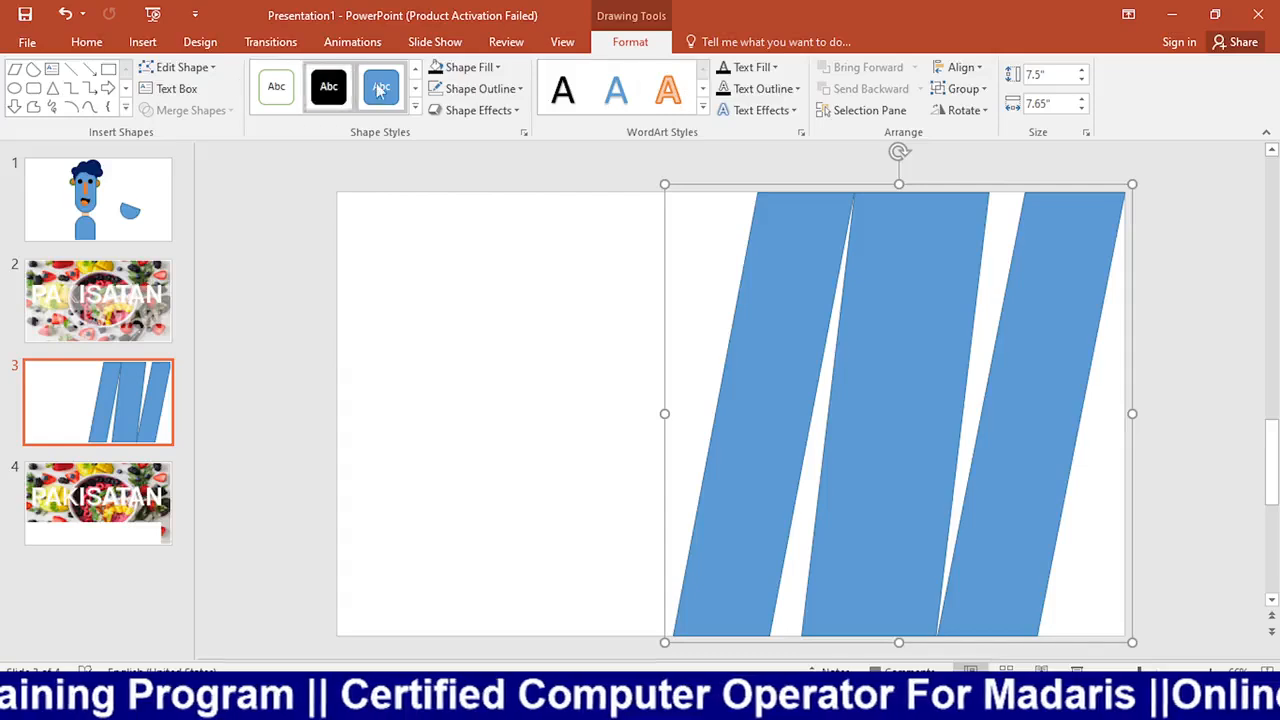
# Fill the parallelogram group with the fruit picture from the Downloads folder
pyautogui.click(499, 68)
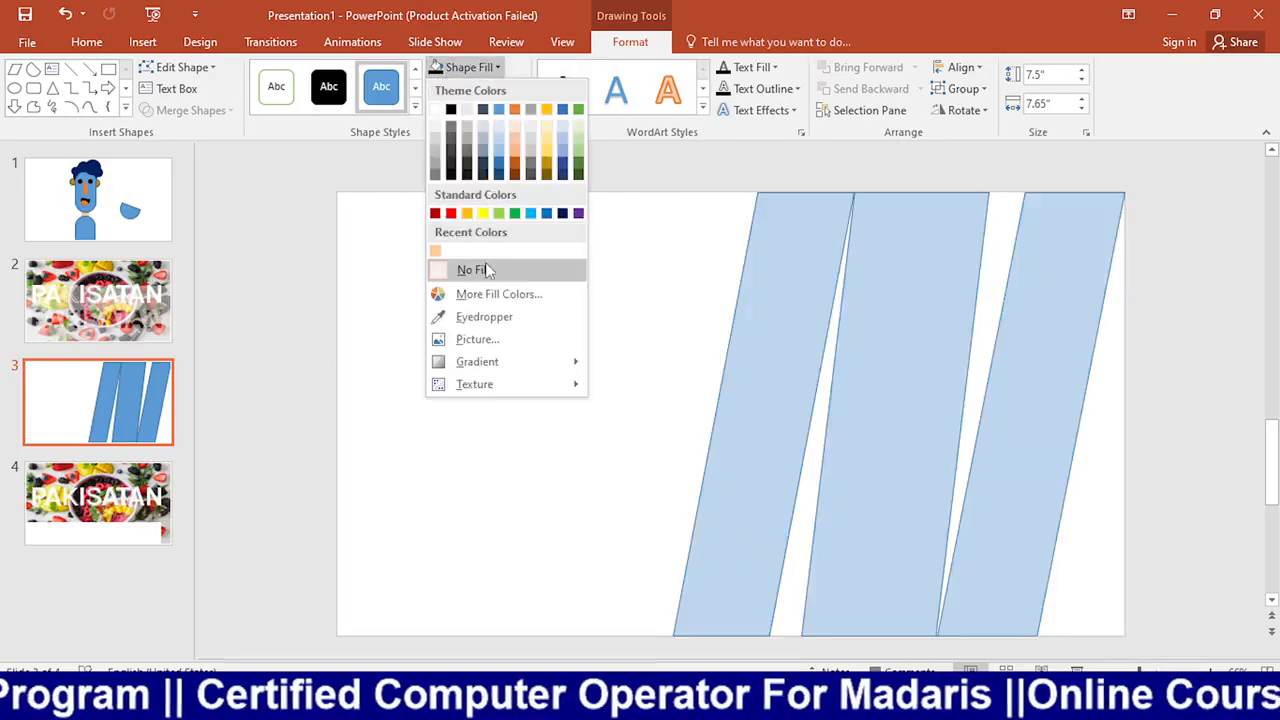
pyautogui.click(497, 337)
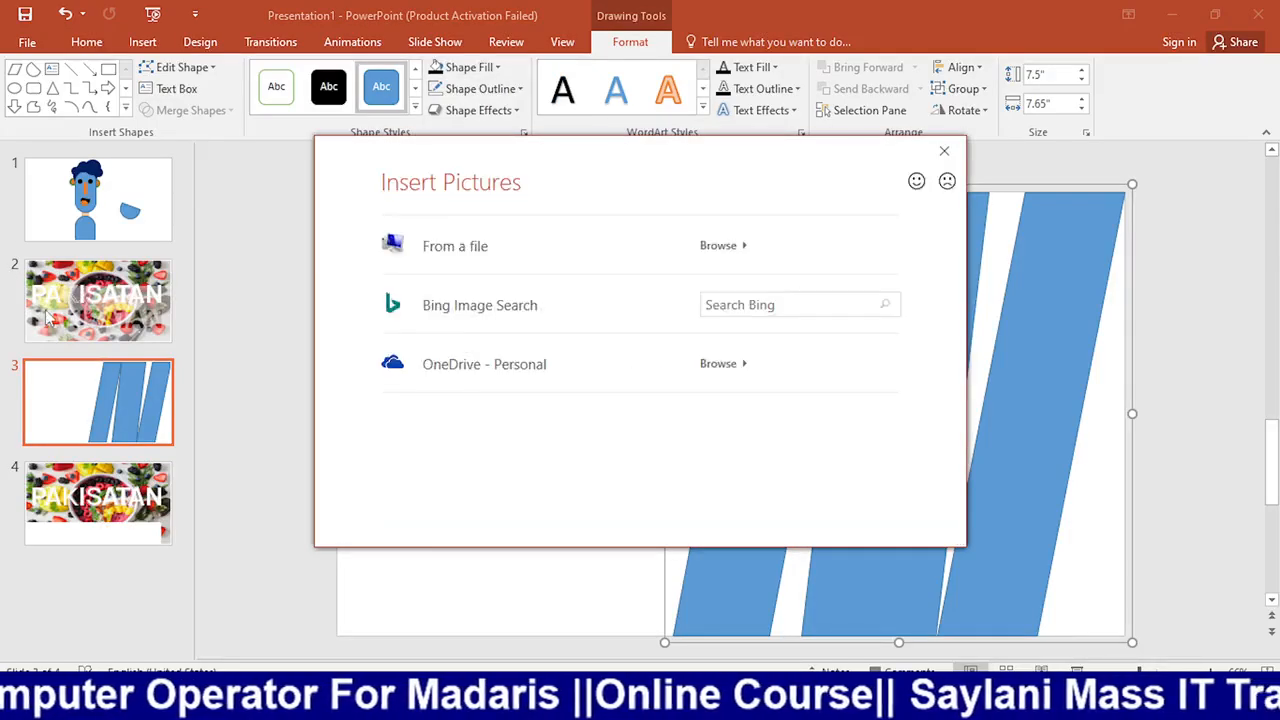
pyautogui.click(563, 243)
pyautogui.scroll(-3, 280, 262)
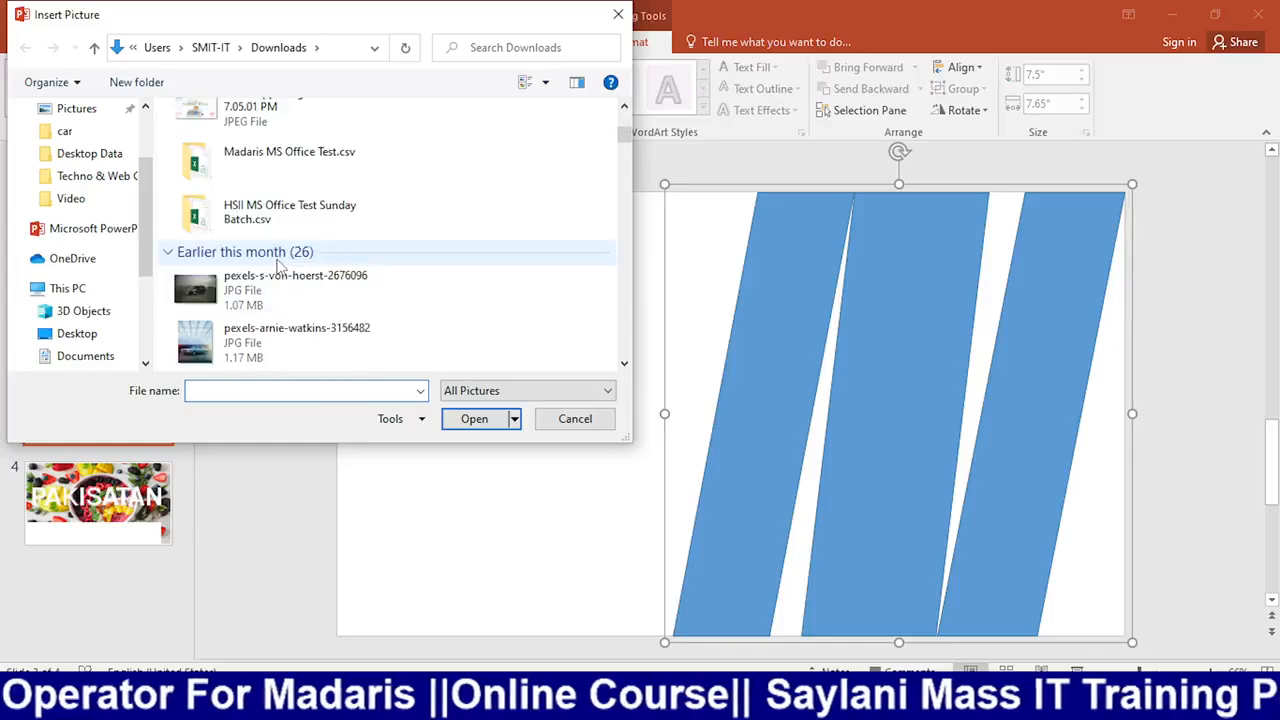
pyautogui.scroll(-3, 280, 262)
pyautogui.doubleClick(306, 191)
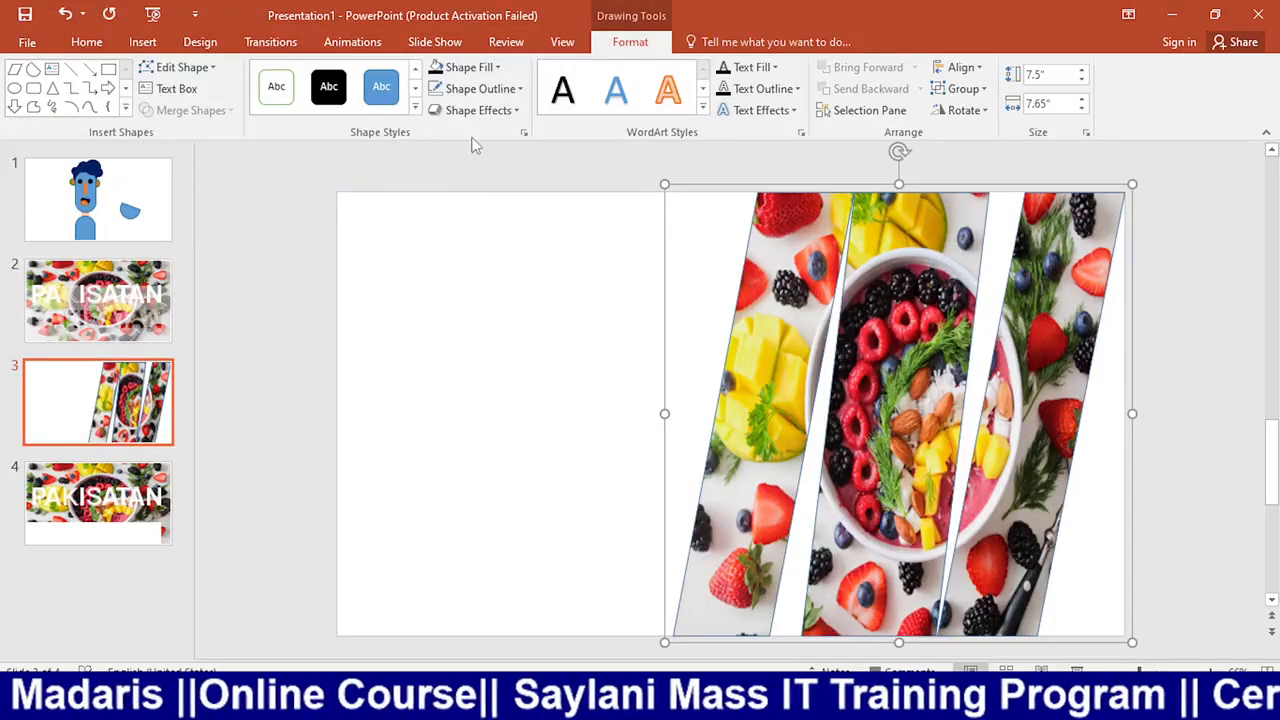
# Remove the outline from the picture-filled parallelogram group
pyautogui.click(505, 89)
pyautogui.click(493, 292)
pyautogui.click(474, 385)
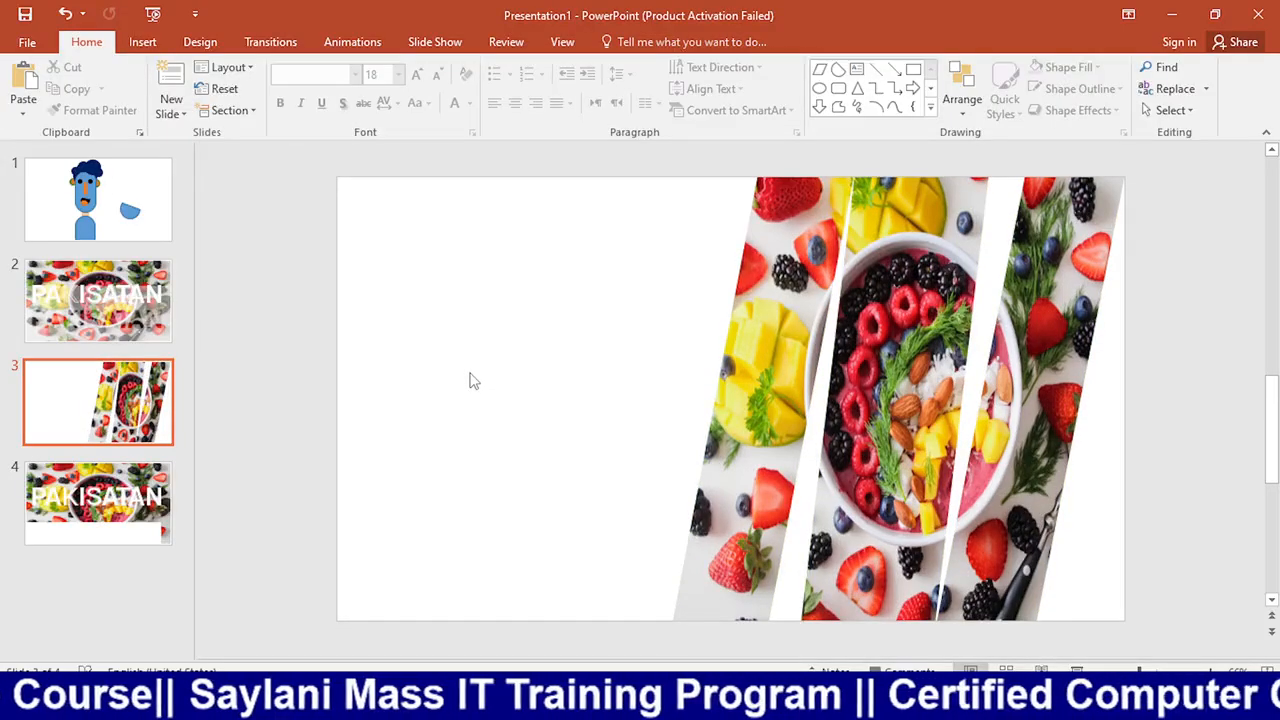
# Delete the parallelogram group and draw two identical upright rectangles about 5.75" tall, spaced apart side by side
pyautogui.click(794, 363)
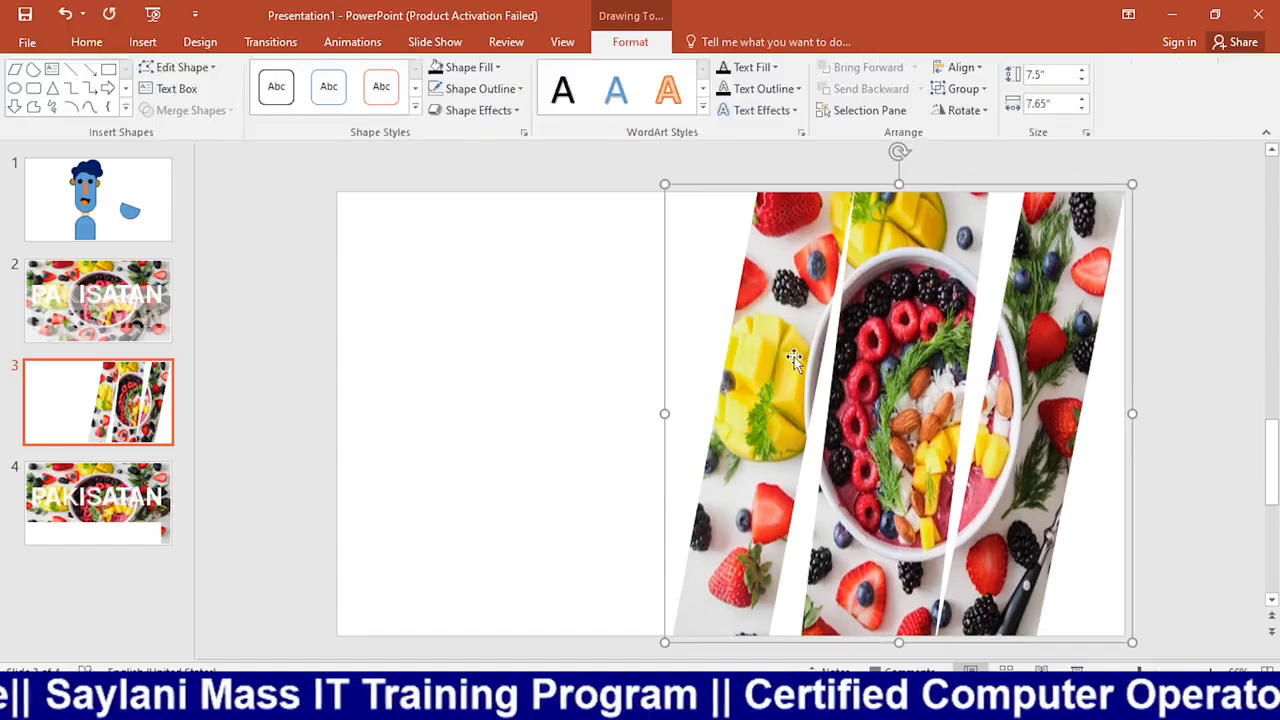
pyautogui.press('Delete')
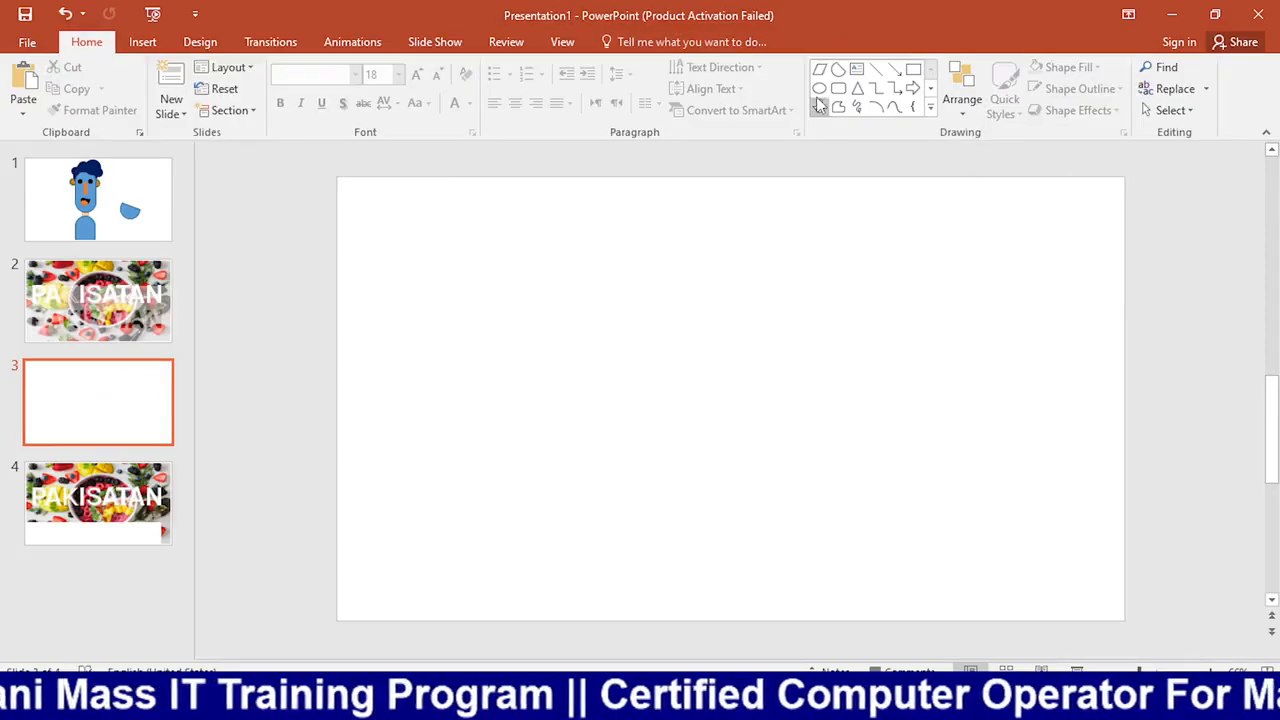
pyautogui.click(913, 68)
pyautogui.moveTo(535, 281); pyautogui.dragTo(648, 620)
pyautogui.moveTo(590, 512); pyautogui.dragTo(496, 500)
pyautogui.hotkey('ctrl', 'd')
pyautogui.moveTo(535, 401); pyautogui.dragTo(734, 409)
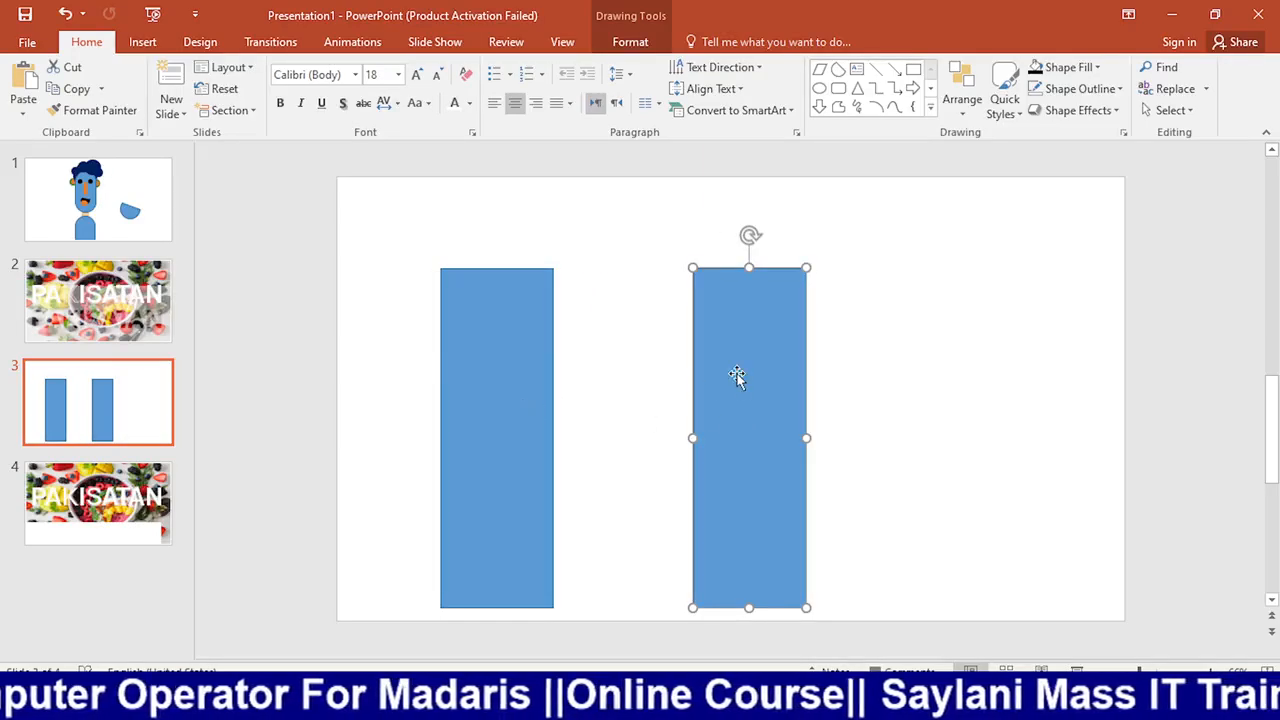
# Duplicate the rectangle, rotate it to horizontal, make it thinner and shorter, and place it as a crossbar forming the letter H
pyautogui.hotkey('ctrl', 'd')
pyautogui.moveTo(1000, 234); pyautogui.dragTo(663, 427)
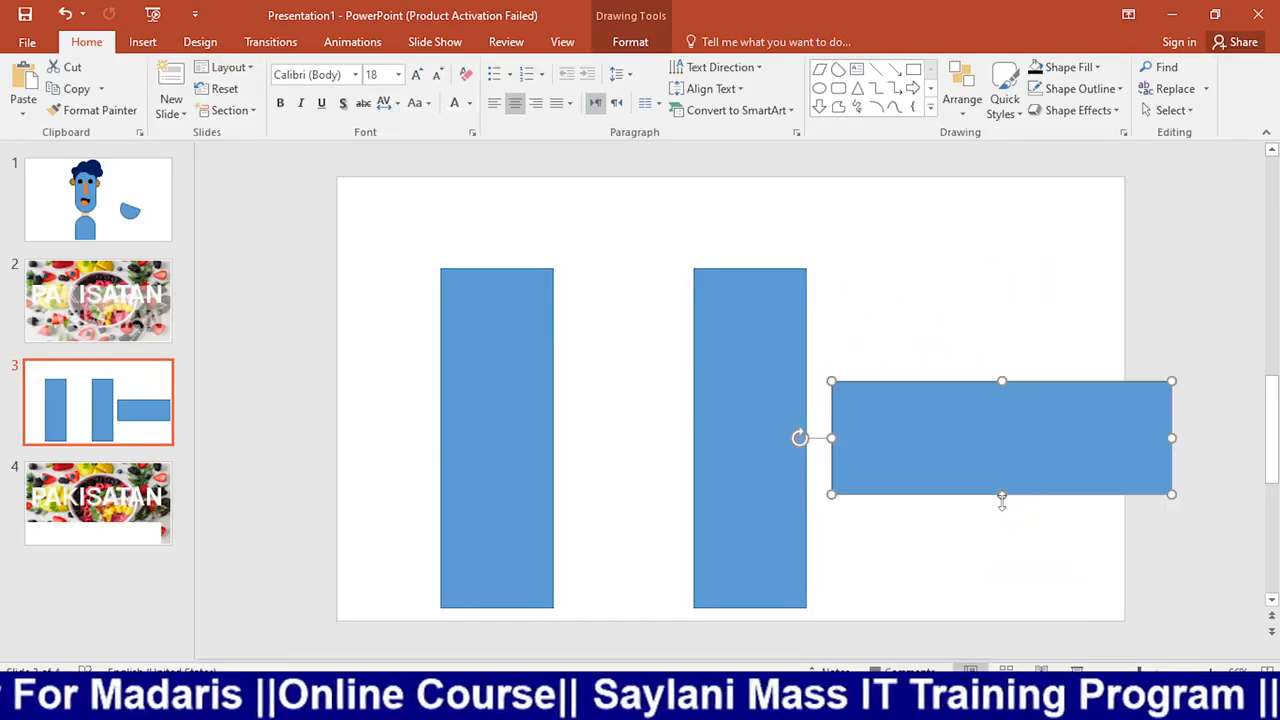
pyautogui.moveTo(1001, 497); pyautogui.dragTo(1000, 434)
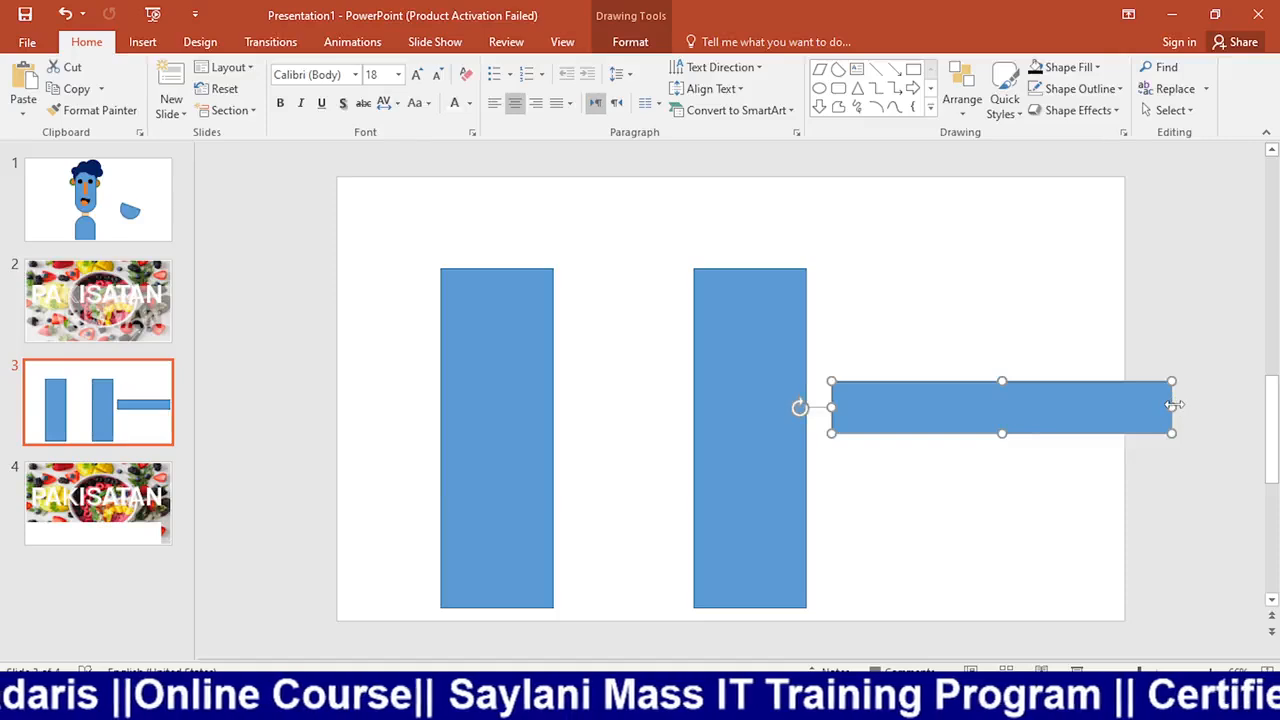
pyautogui.moveTo(1174, 405); pyautogui.dragTo(1089, 407)
pyautogui.moveTo(994, 429); pyautogui.dragTo(660, 449)
# Merge the two upright rectangles and the crossbar into a single H shape with Union
pyautogui.click(740, 504)
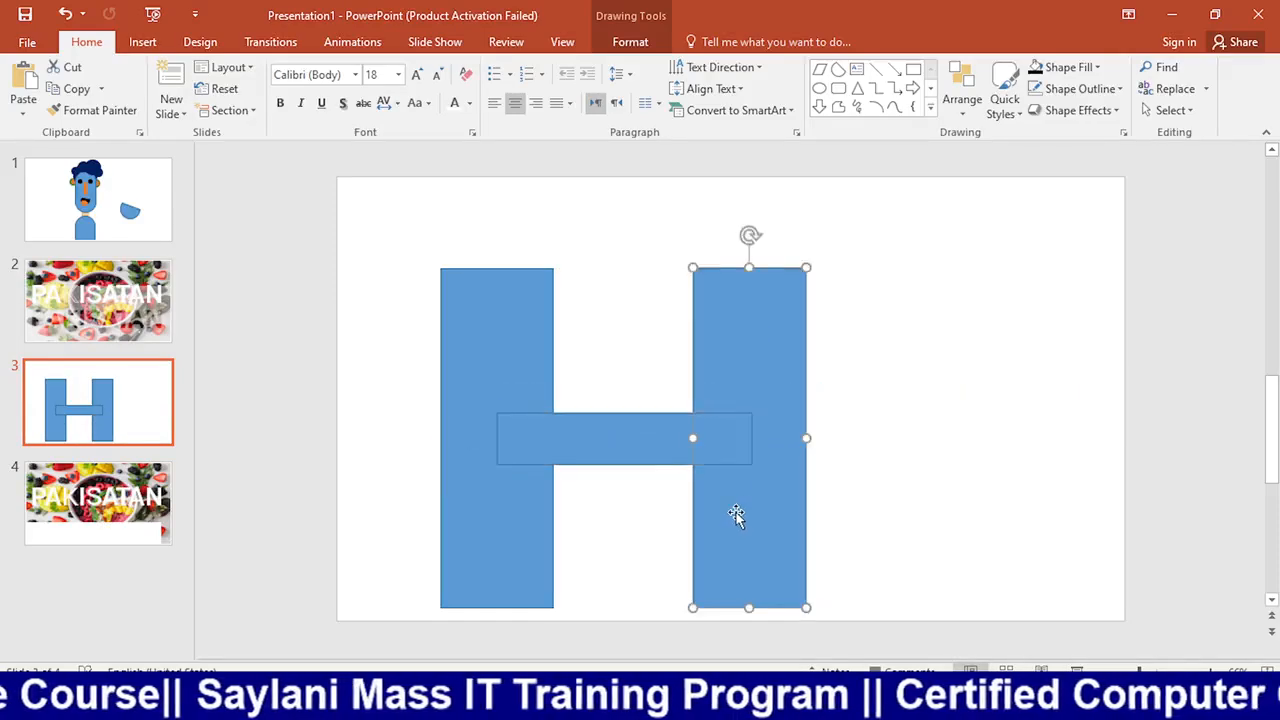
pyautogui.click(512, 484)
pyautogui.keyDown('shift'); pyautogui.click(714, 410); pyautogui.keyUp('shift')
pyautogui.keyDown('shift'); pyautogui.click(720, 396); pyautogui.keyUp('shift')
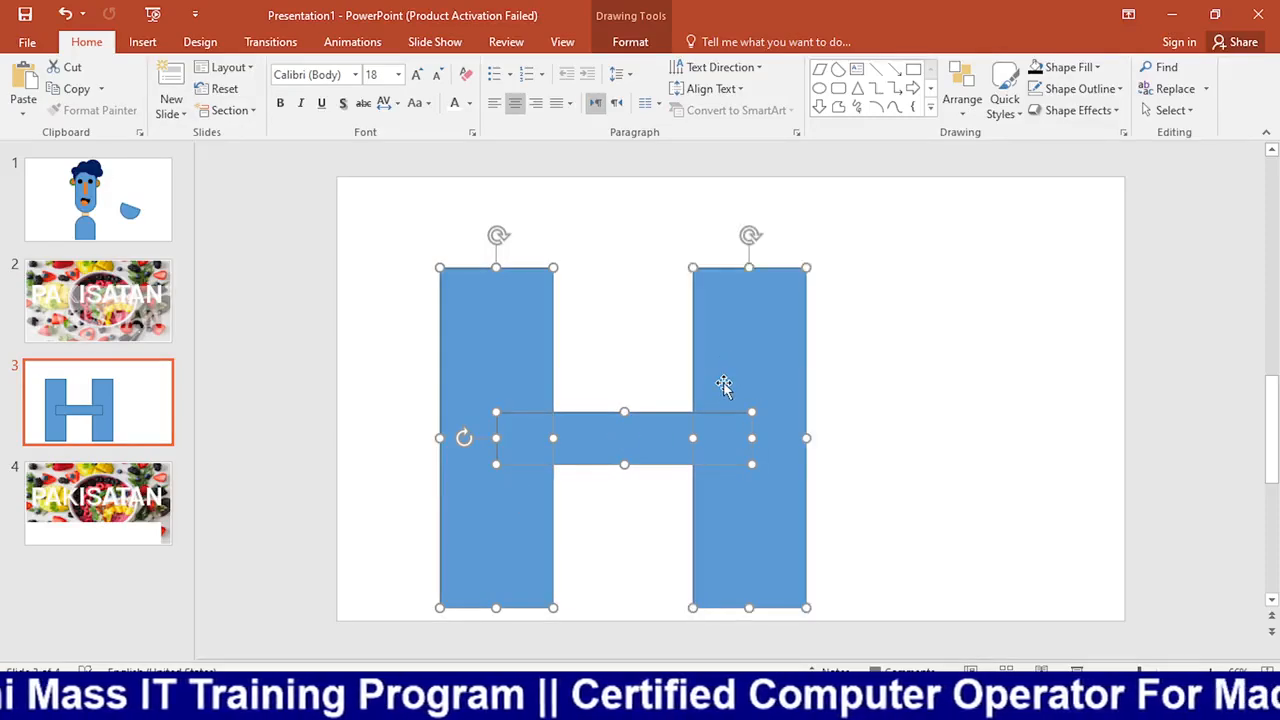
pyautogui.click(632, 44)
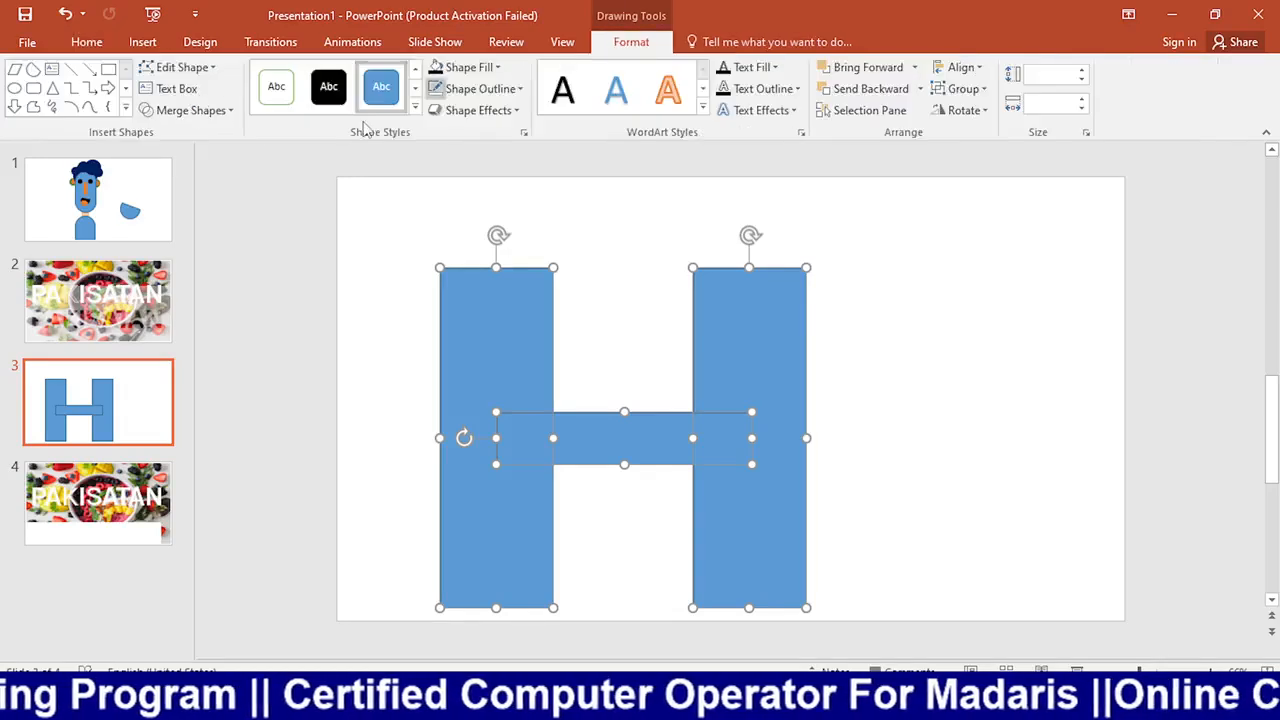
pyautogui.click(200, 110)
pyautogui.click(210, 138)
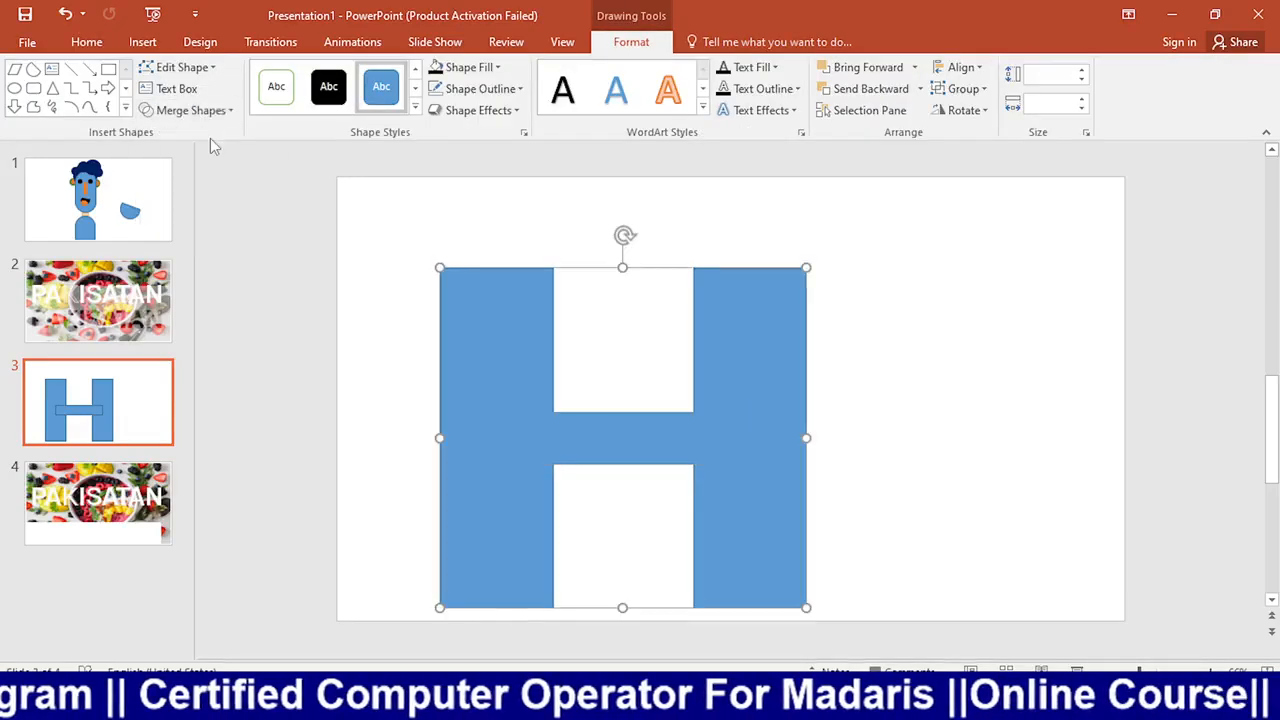
# Fill the merged H shape with the fruit picture pexels-jane-doan-1099680 from the Downloads folder
pyautogui.click(497, 67)
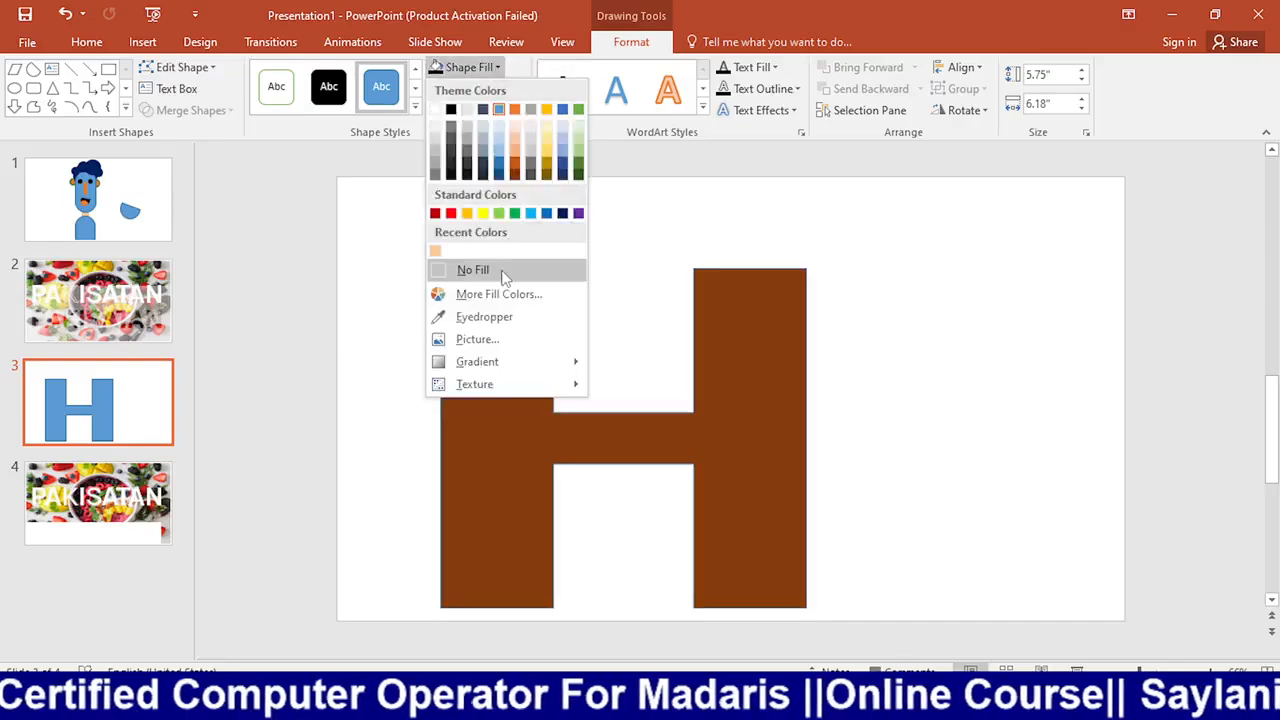
pyautogui.click(492, 339)
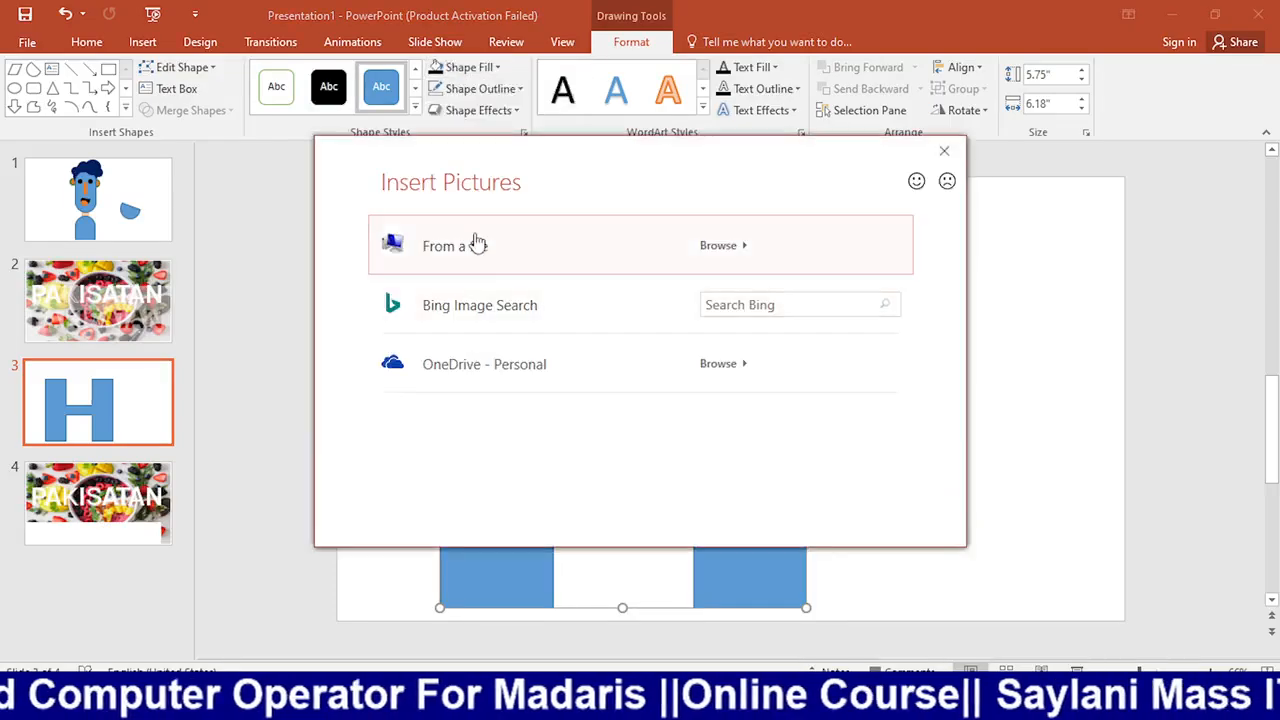
pyautogui.click(478, 245)
pyautogui.scroll(-5, 291, 322)
pyautogui.scroll(-3, 291, 322)
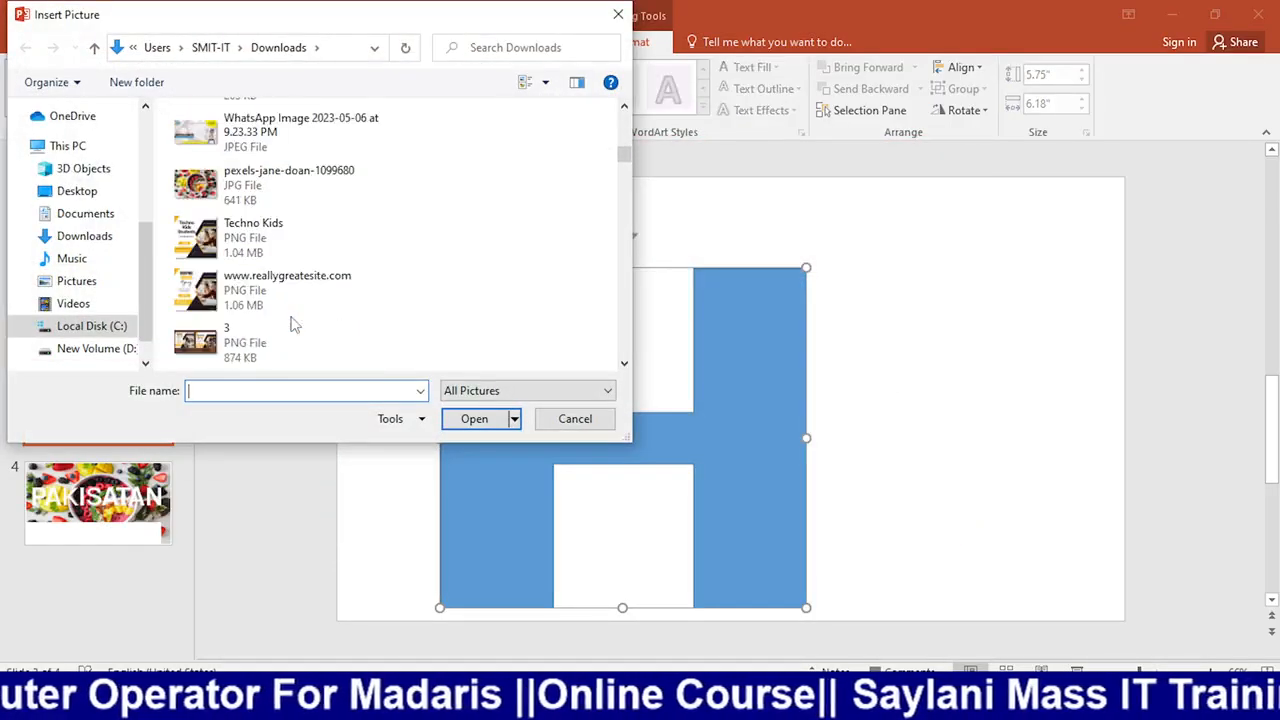
pyautogui.doubleClick(295, 180)
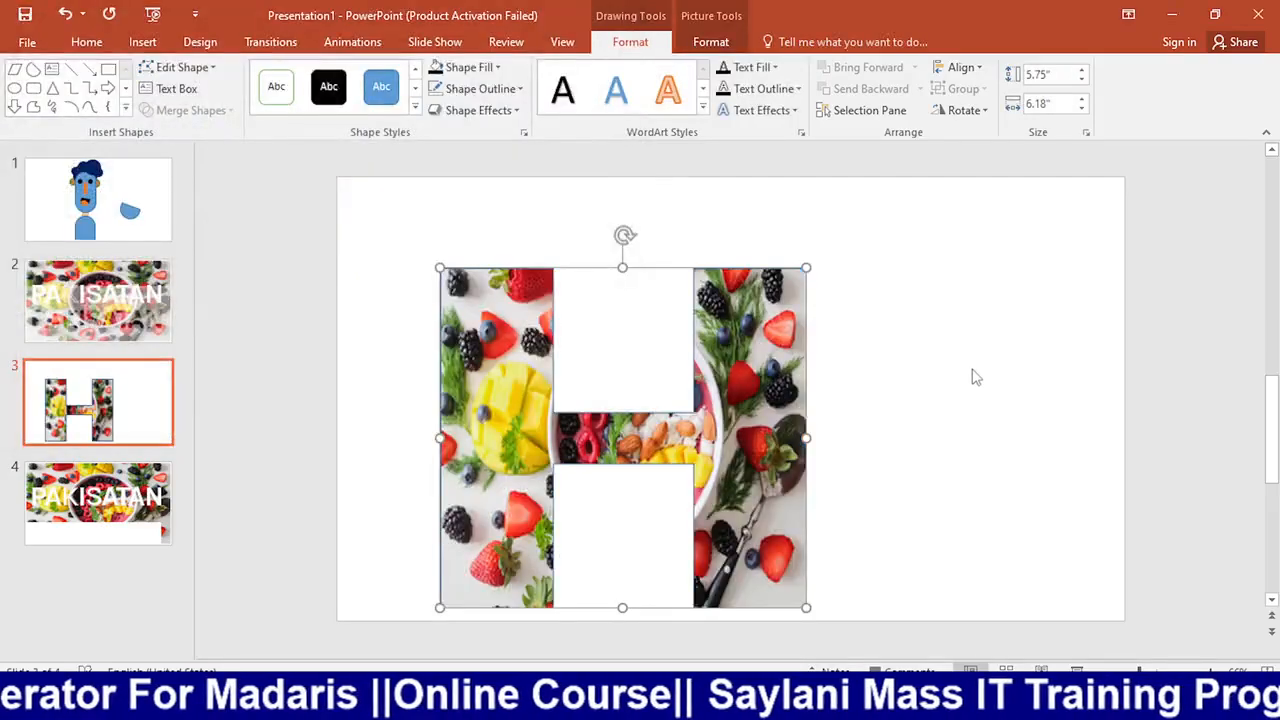
# Remove the outline from the picture-filled H and move it toward the slide's left edge
pyautogui.click(971, 370)
pyautogui.click(745, 362)
pyautogui.click(518, 92)
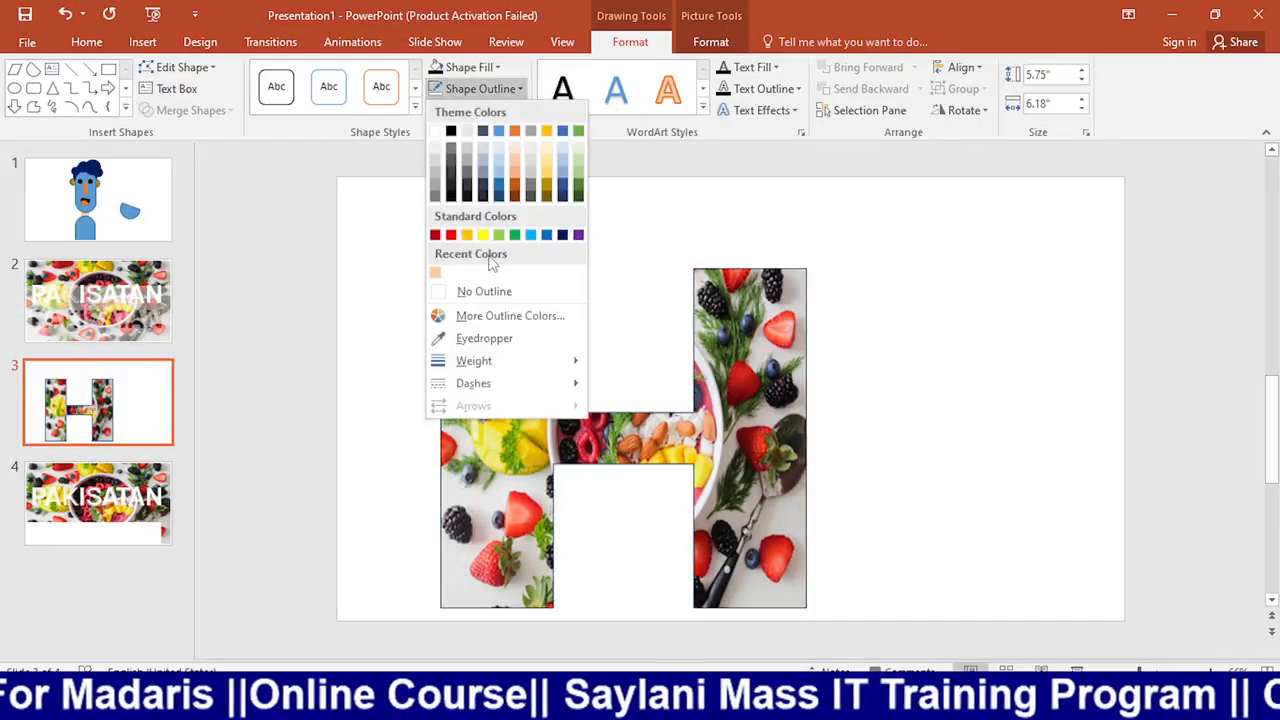
pyautogui.click(494, 292)
pyautogui.click(923, 391)
pyautogui.click(760, 398)
pyautogui.moveTo(760, 398); pyautogui.dragTo(680, 393)
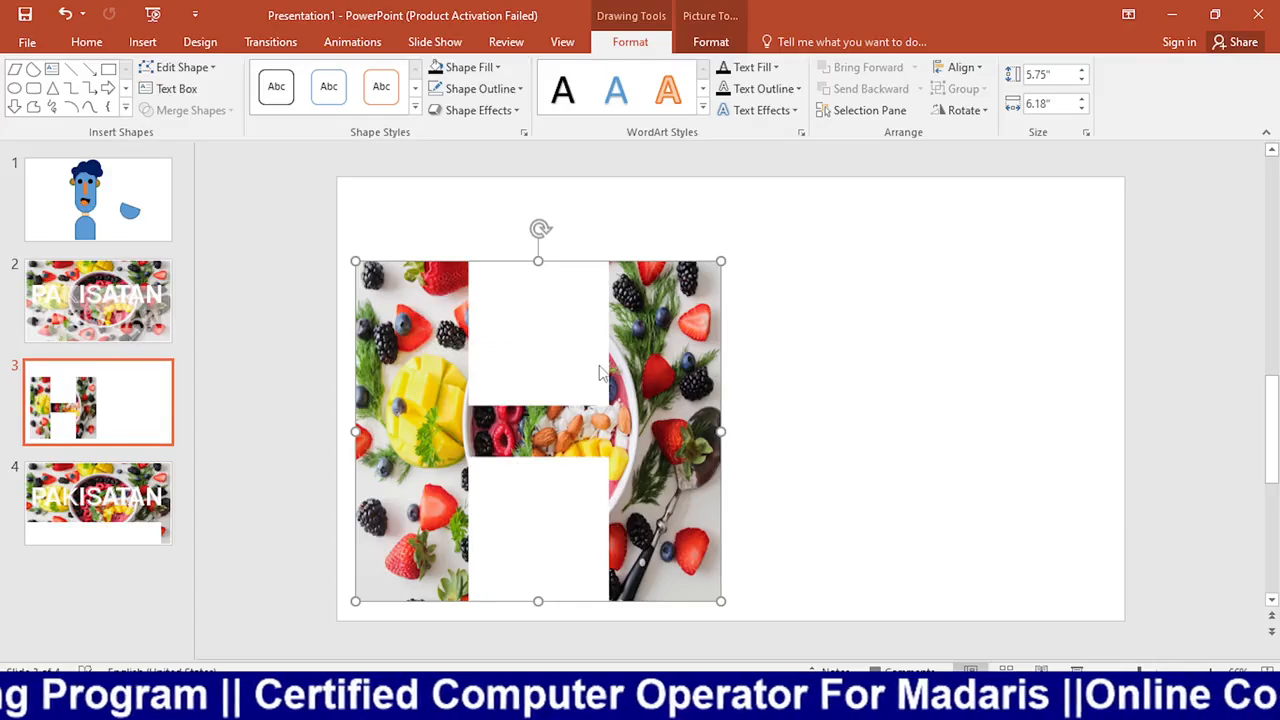
# Add a new slide after the H slide and delete its title and content placeholders
pyautogui.hotkey('ctrl', 'm')
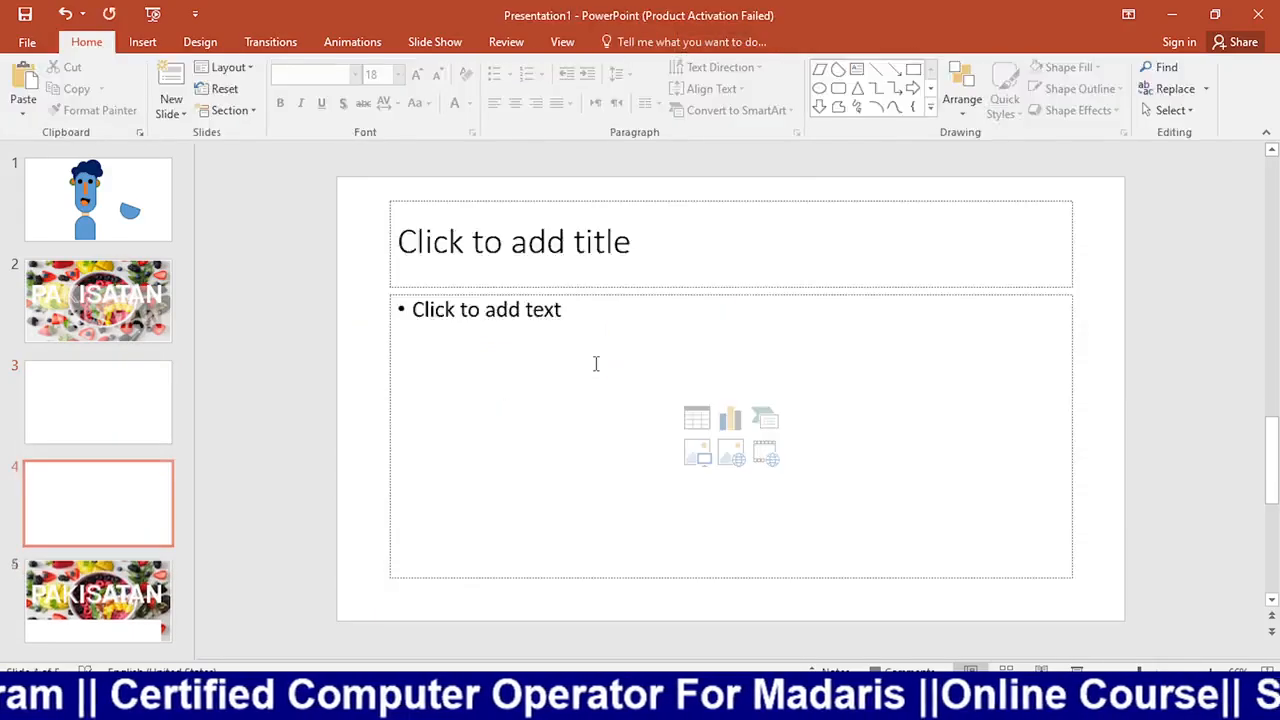
pyautogui.click(610, 203)
pyautogui.press('Delete')
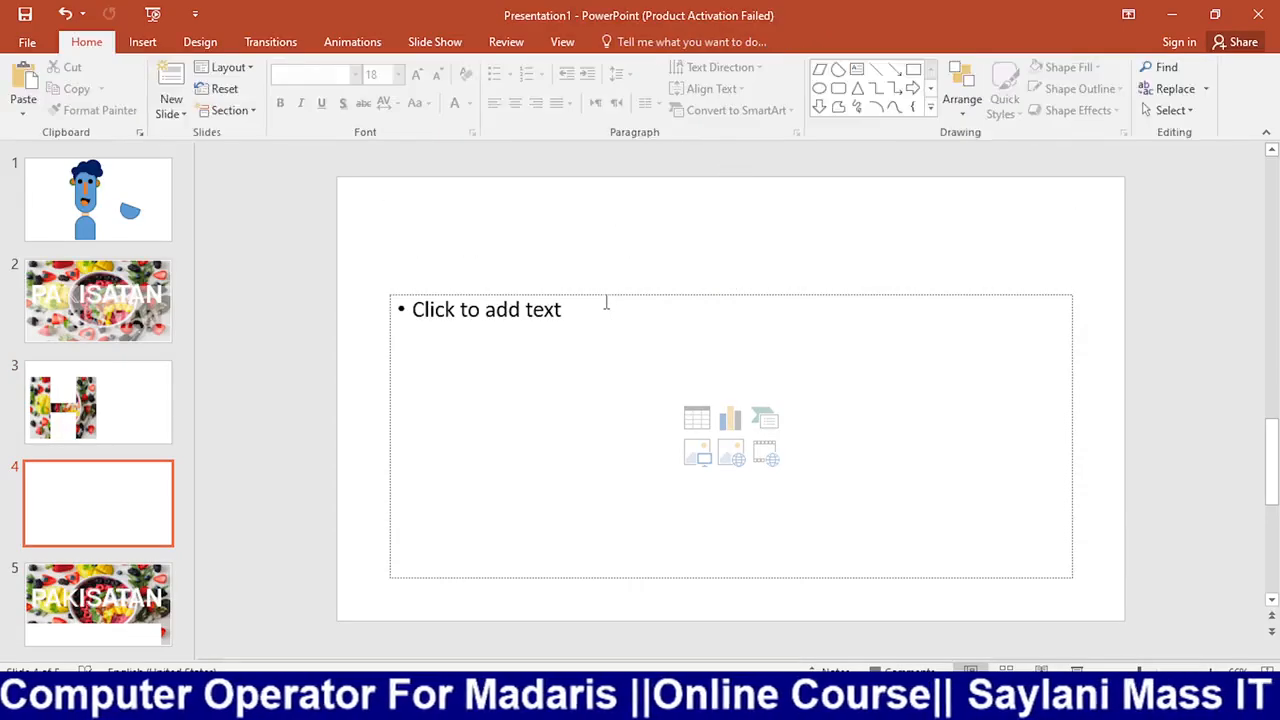
pyautogui.click(606, 296)
pyautogui.press('Delete')
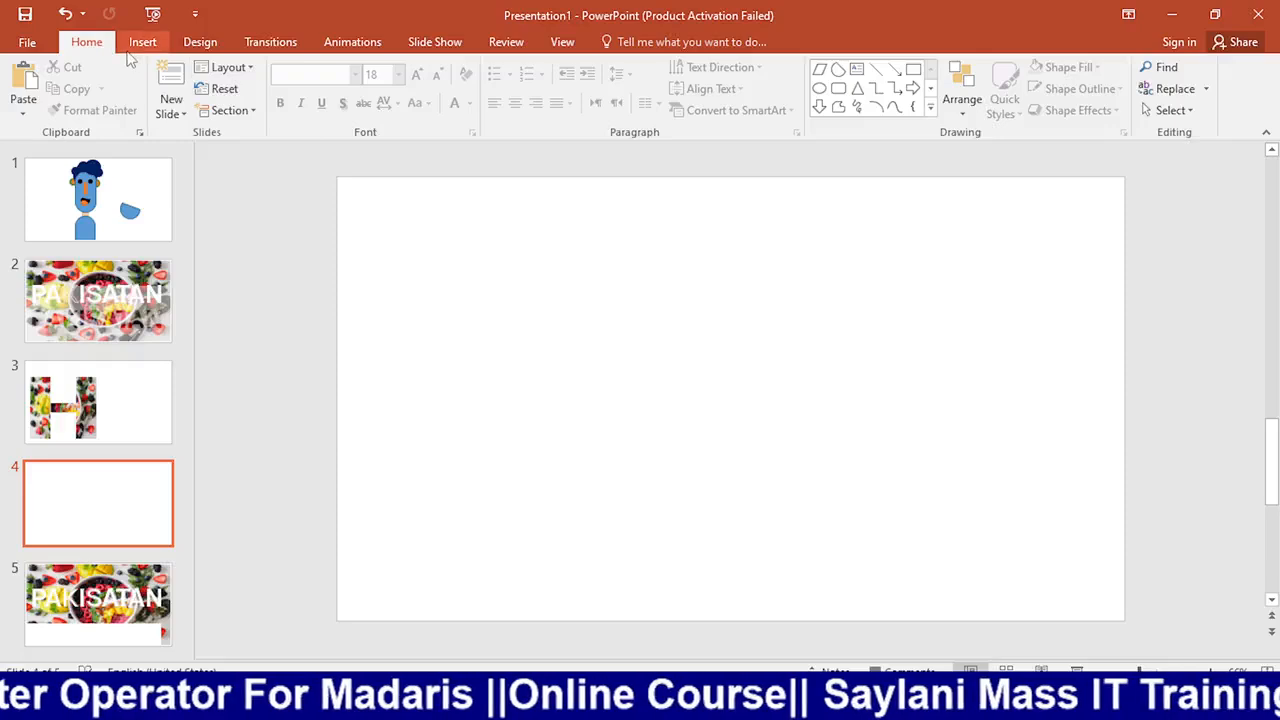
# Draw a diagonal stripe about 6.92" high and 6.92" wide on the blank slide
pyautogui.click(140, 42)
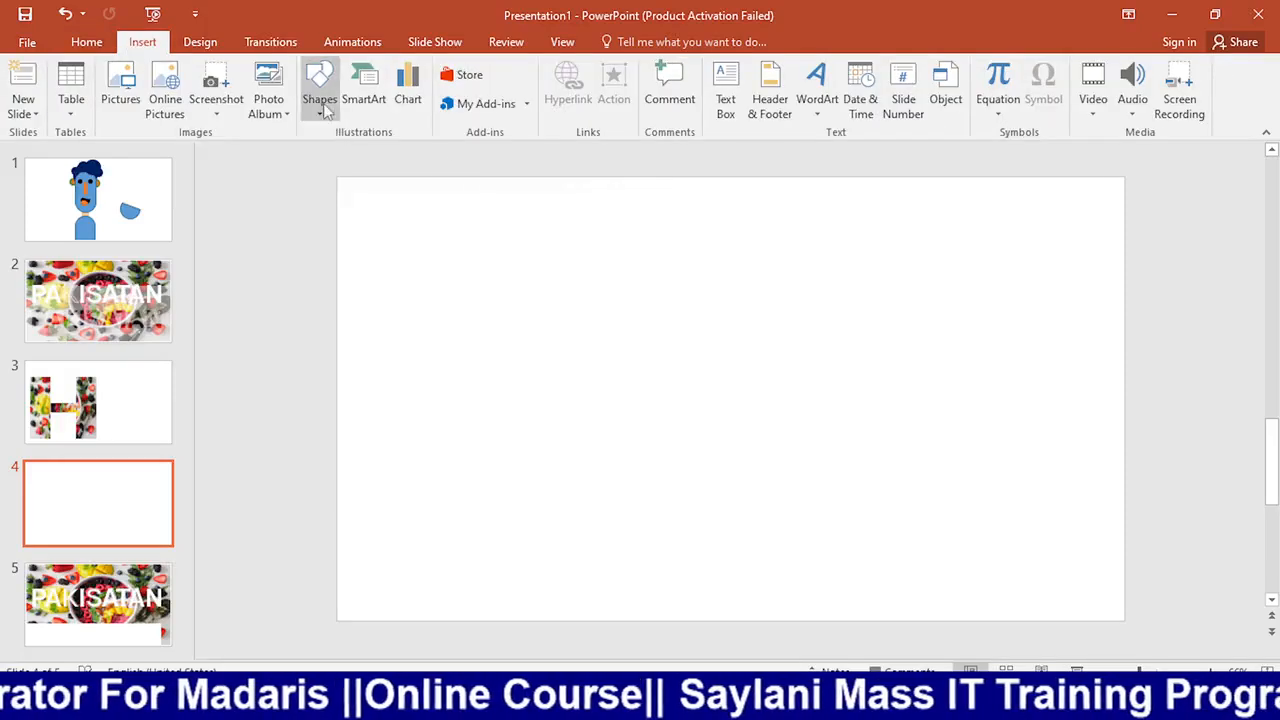
pyautogui.click(322, 112)
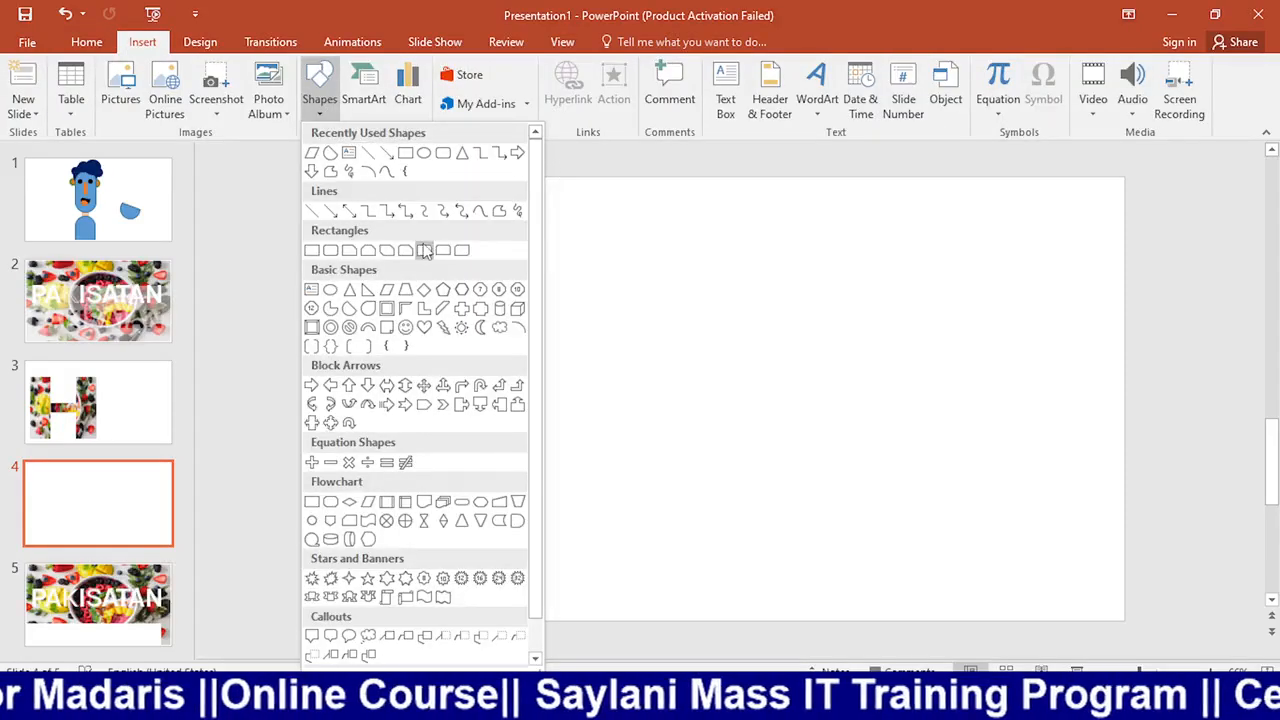
pyautogui.click(443, 308)
pyautogui.moveTo(1009, 228); pyautogui.dragTo(600, 634)
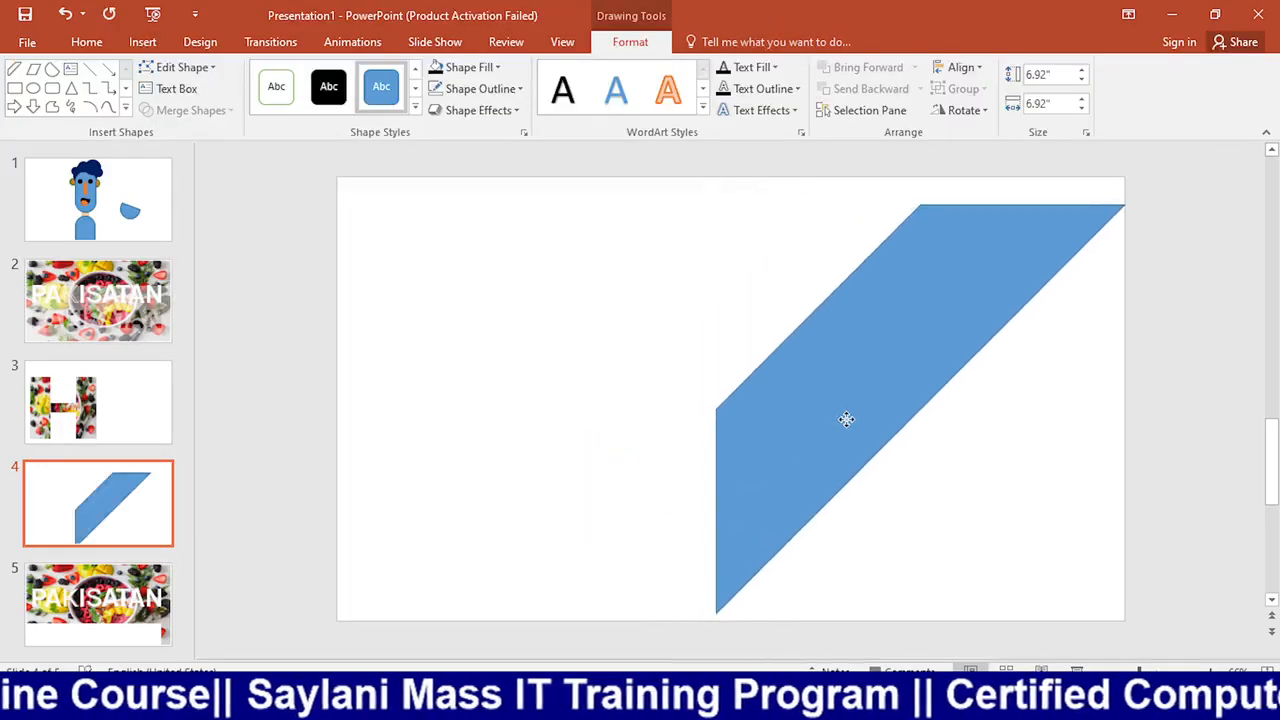
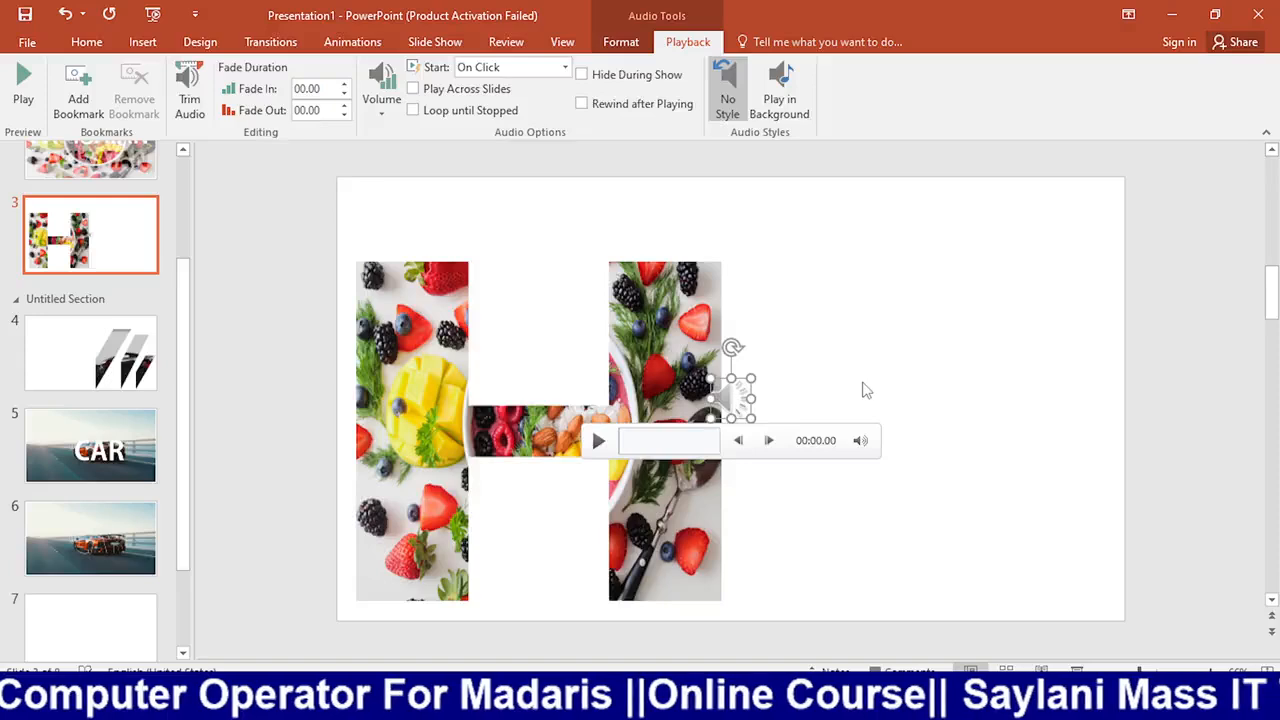
# Move the audio icon into the empty area right of the H and view its start options
pyautogui.moveTo(736, 399); pyautogui.dragTo(928, 432)
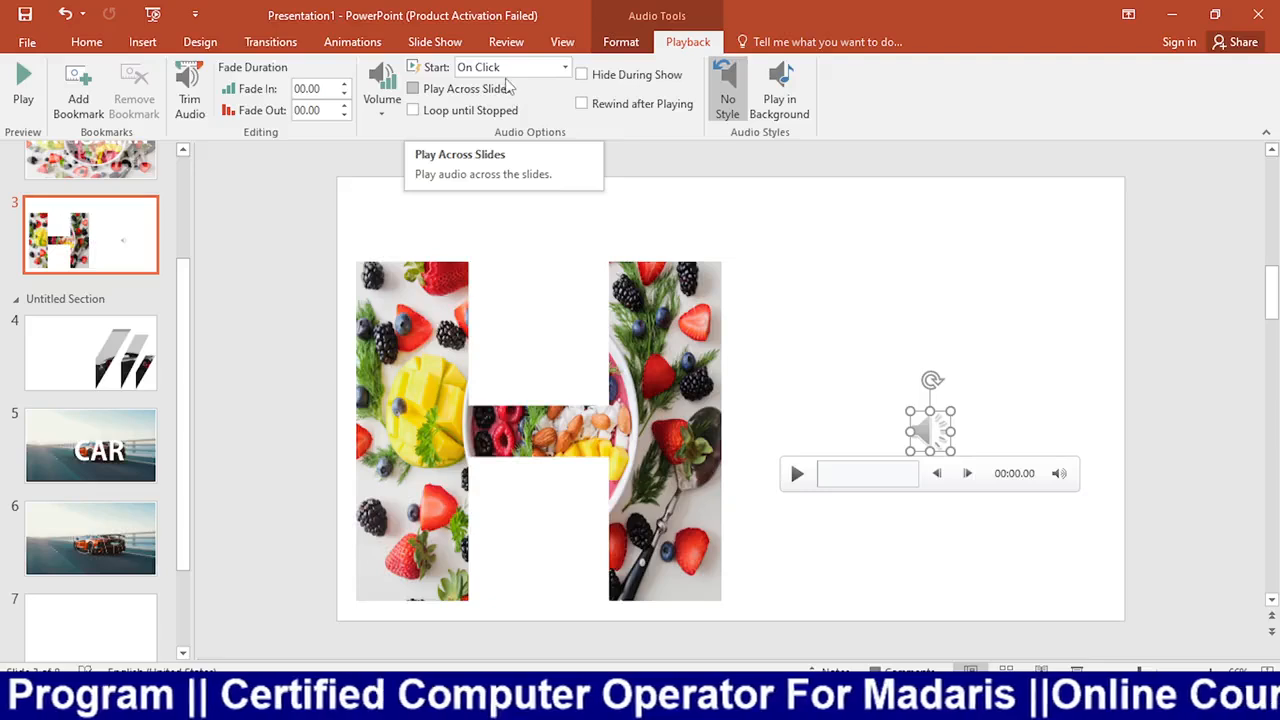
pyautogui.click(541, 70)
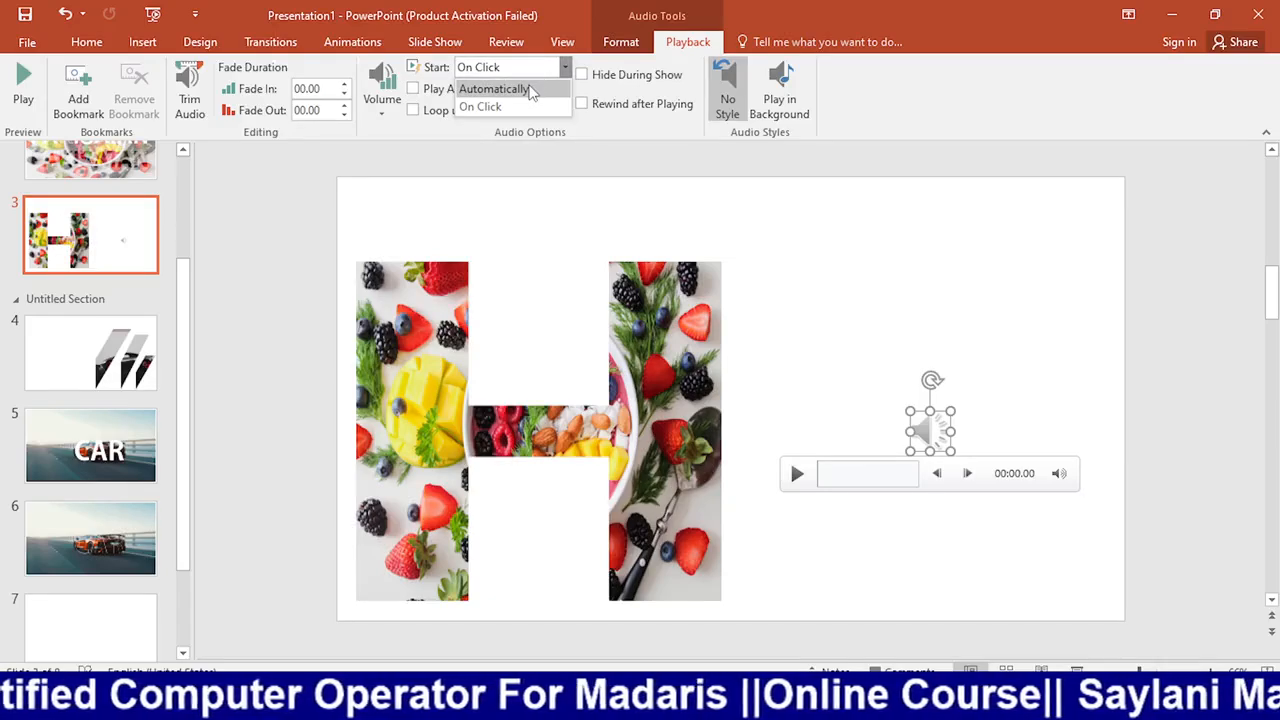
pyautogui.click(957, 21)
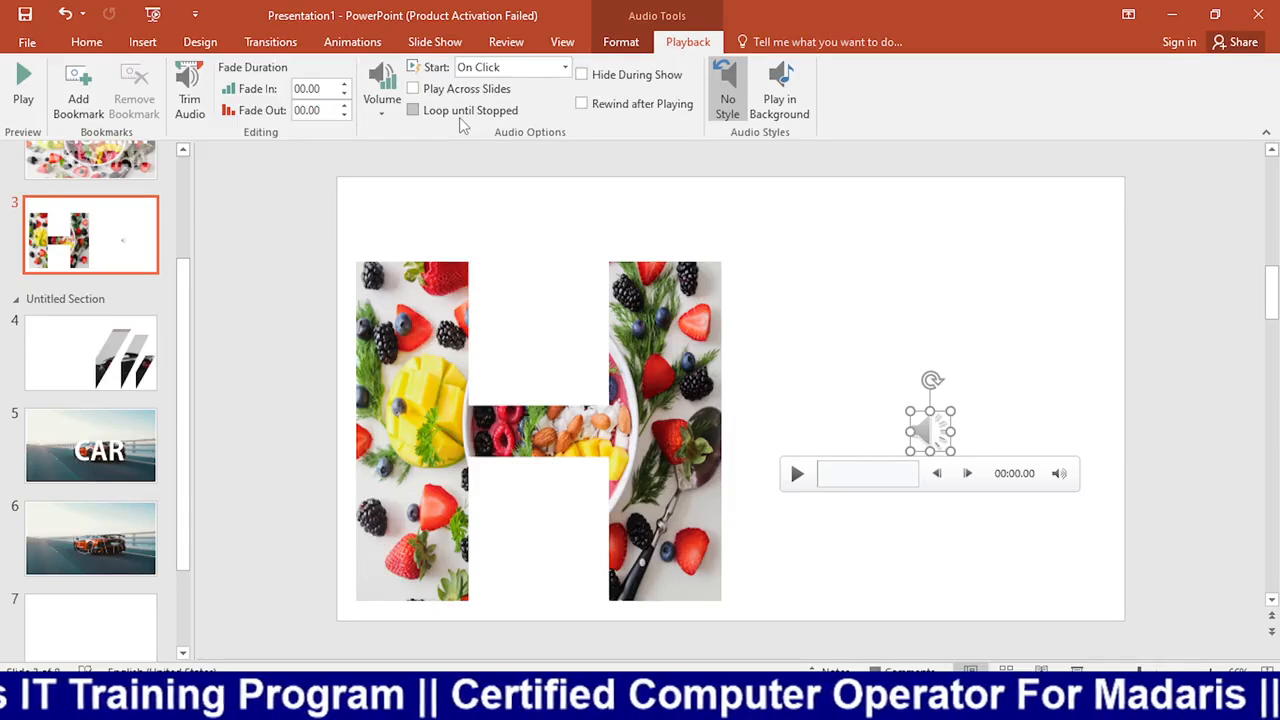
pyautogui.hotkey('alt', 'Tab')
pyautogui.press('Tab')
pyautogui.click(94, 524)
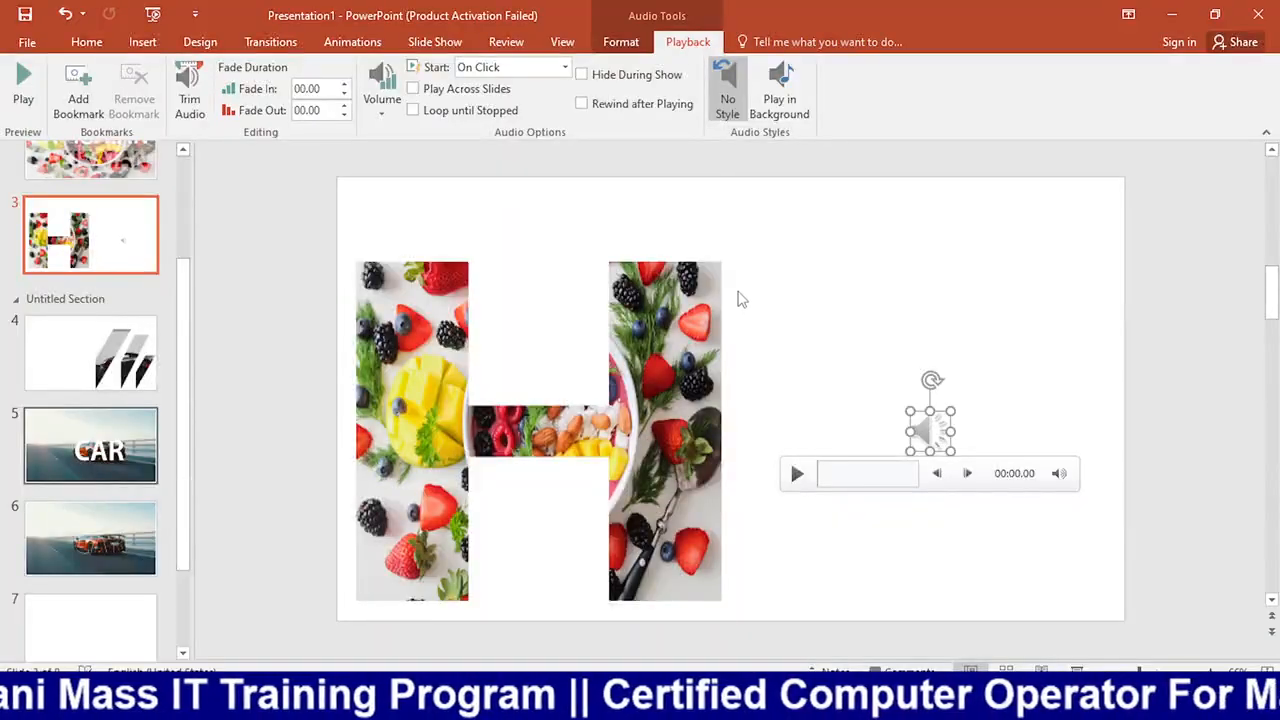
# Preview the H slide with its audio icon in the slide show and return to editing
pyautogui.click(770, 296)
pyautogui.hotkey('shift', 'F5')
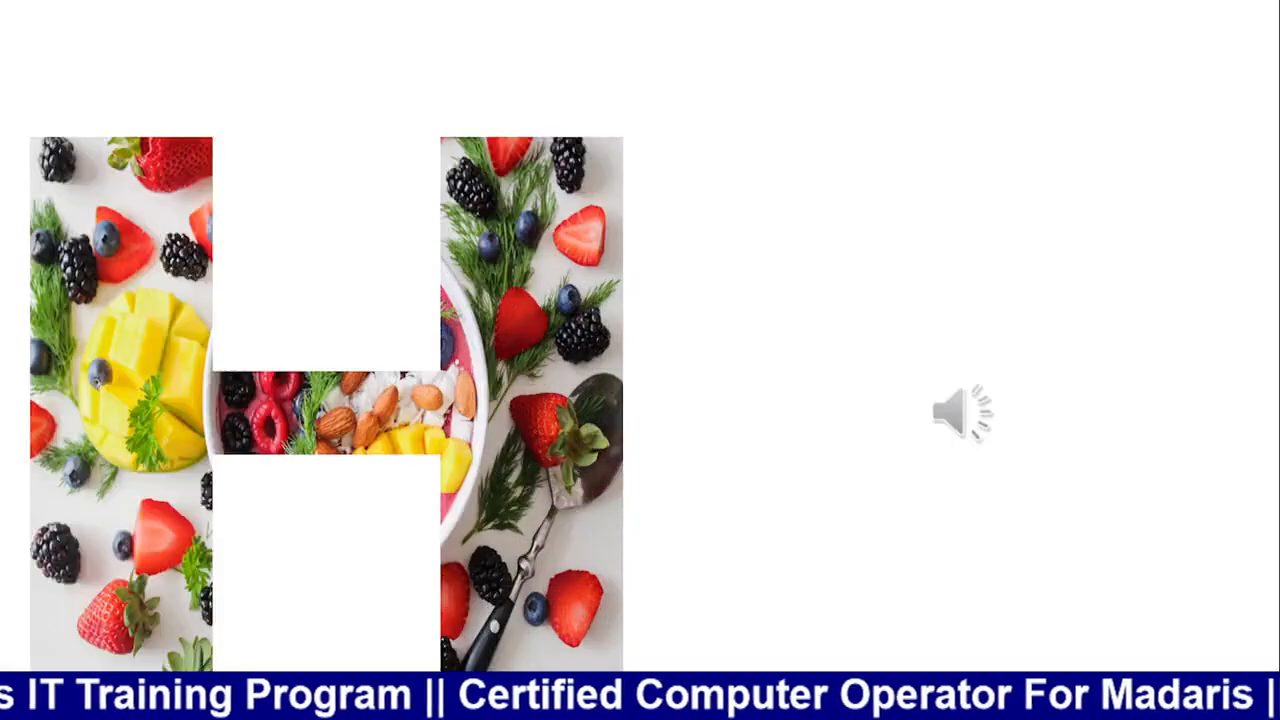
pyautogui.press('Escape')
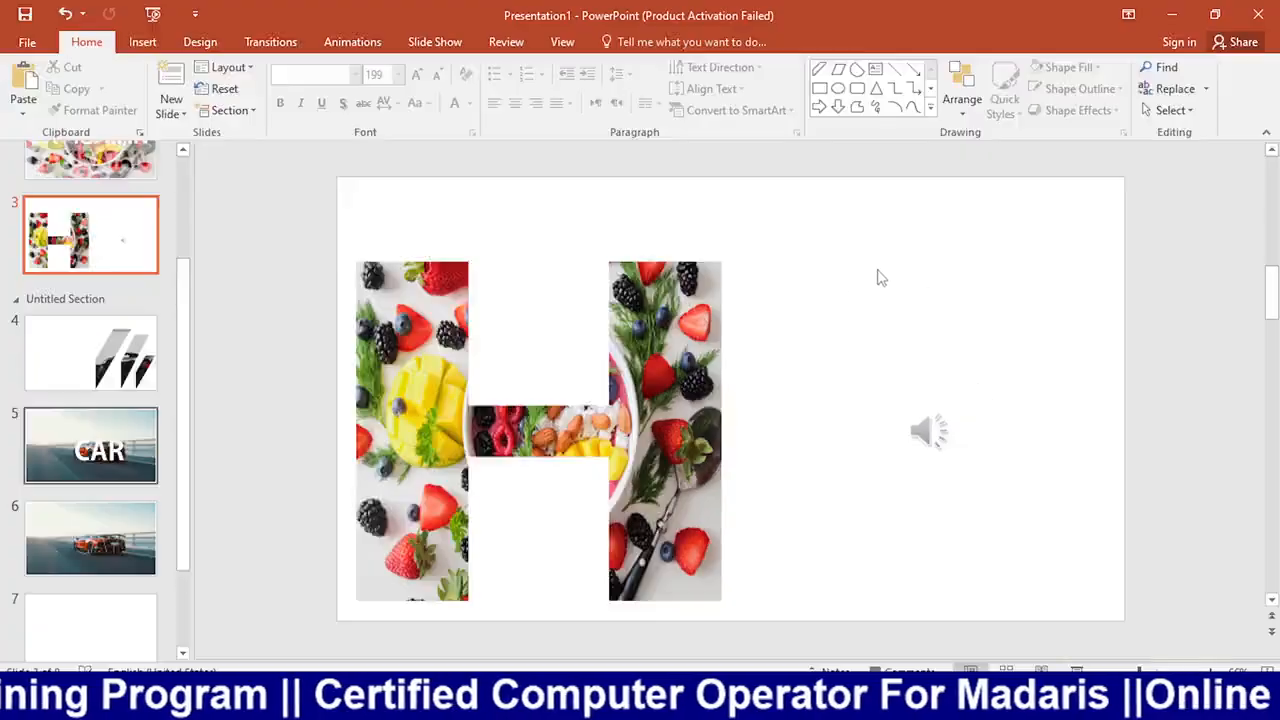
# Set the audio on the H slide to the Play in Background style
pyautogui.click(927, 430)
pyautogui.click(688, 42)
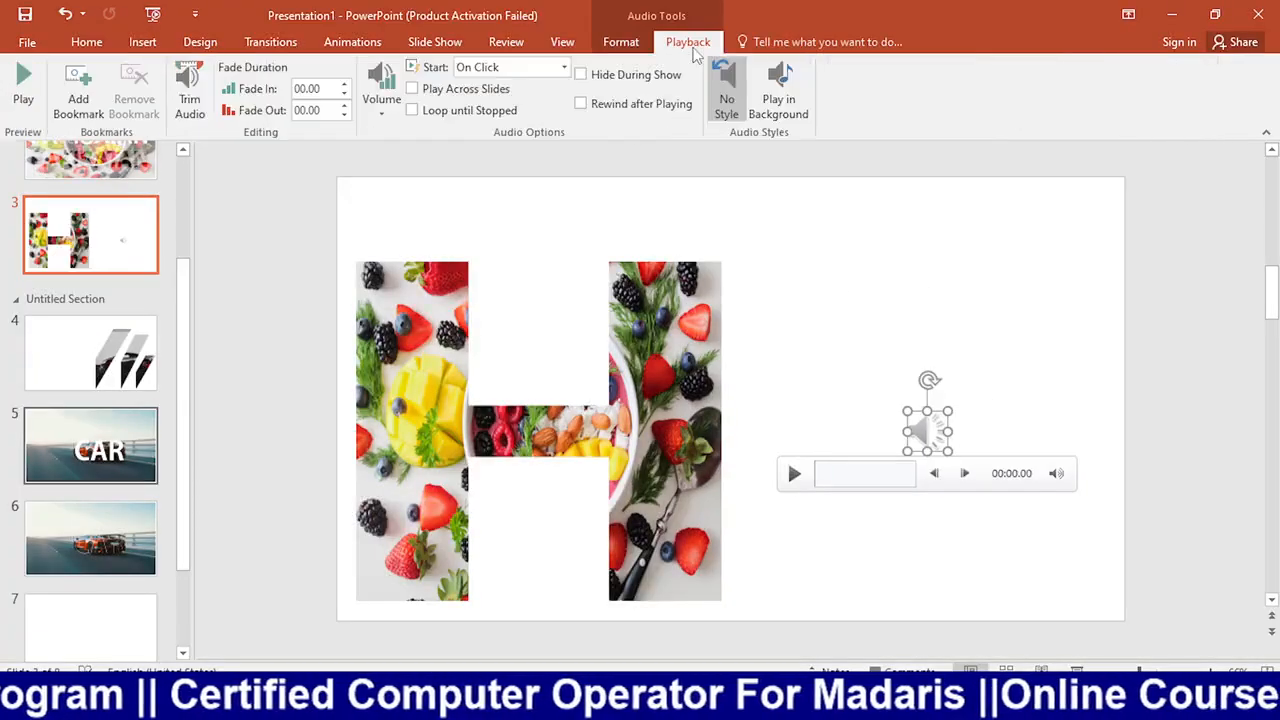
pyautogui.click(778, 90)
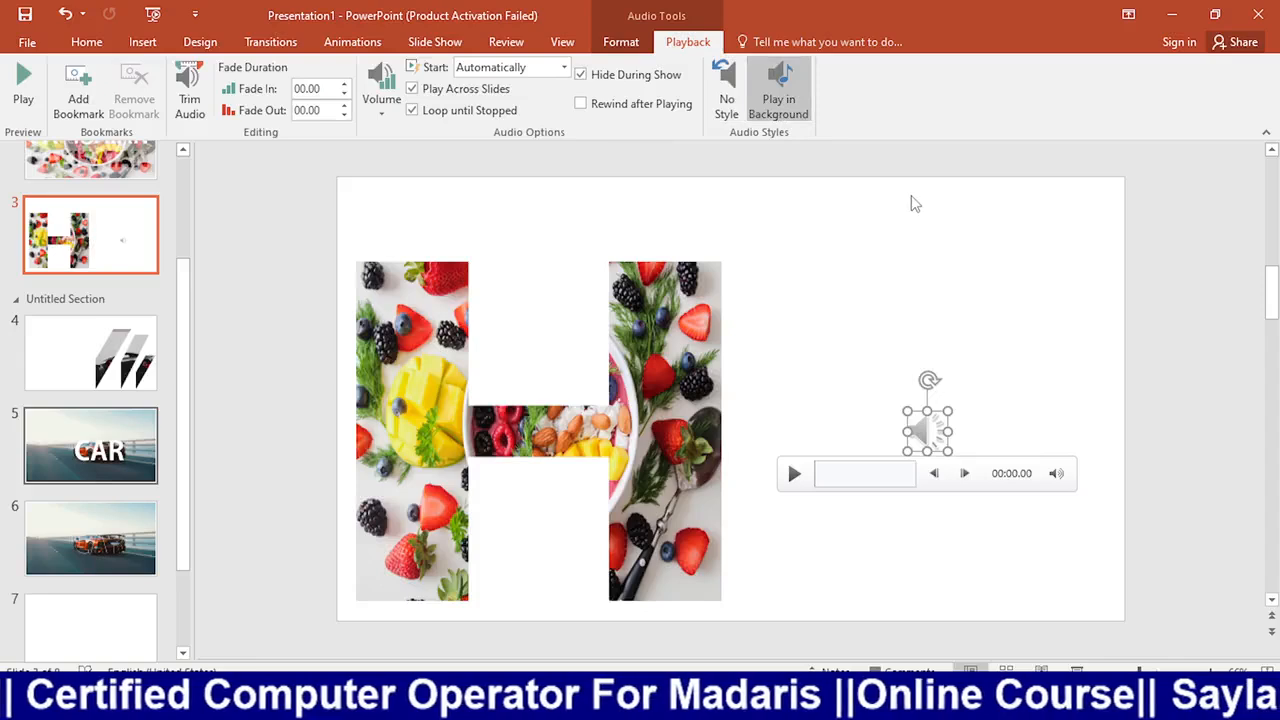
pyautogui.click(930, 258)
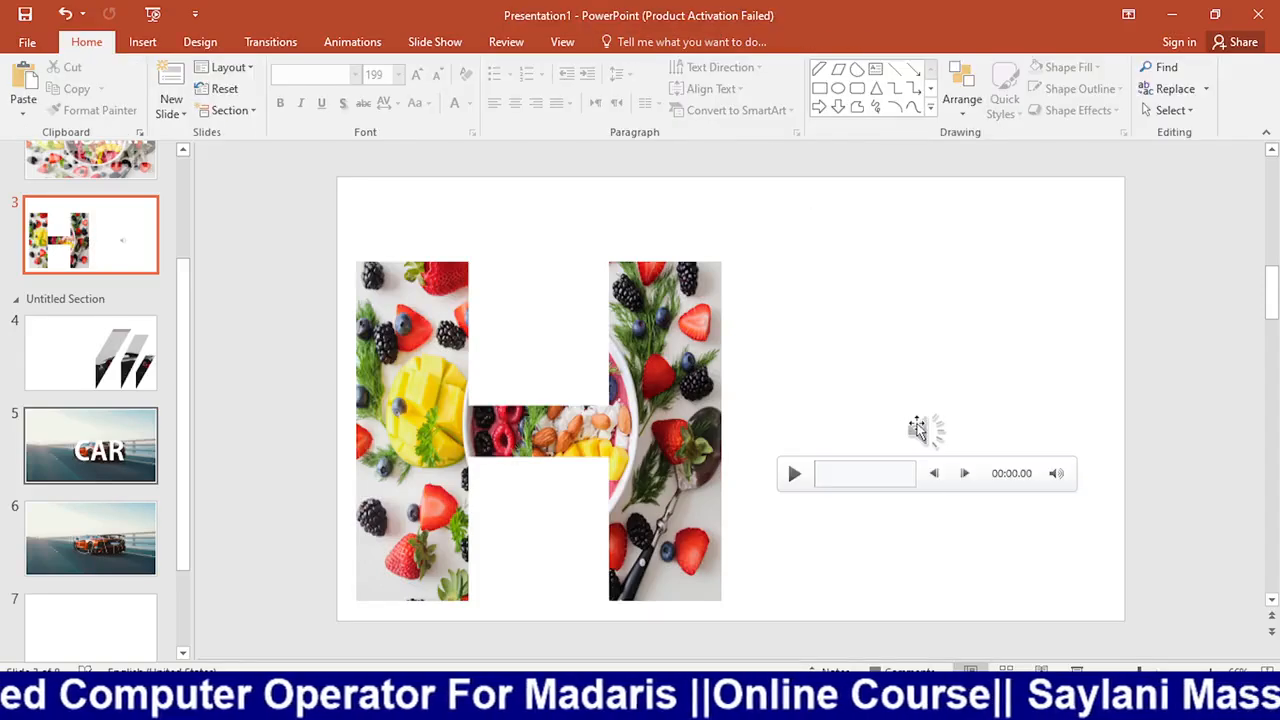
# Check the audio's Hide During Show option and preview the H slide in the slide show
pyautogui.click(917, 428)
pyautogui.click(688, 42)
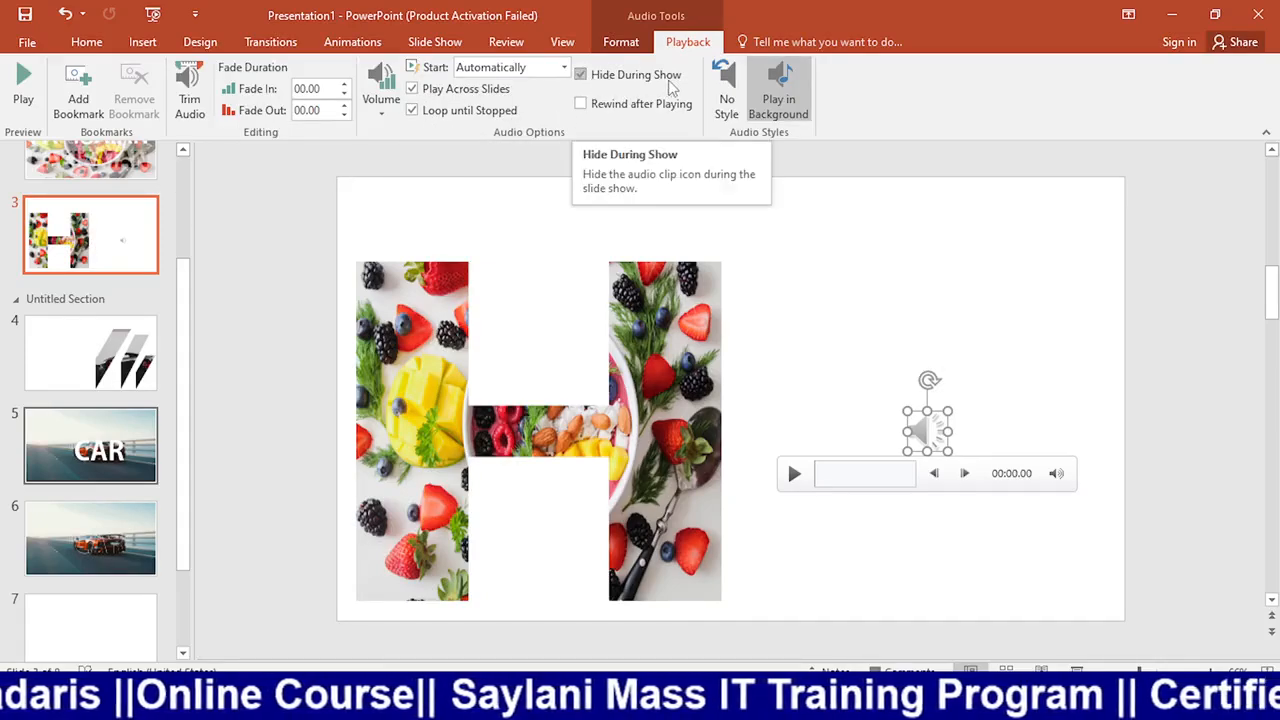
pyautogui.click(855, 289)
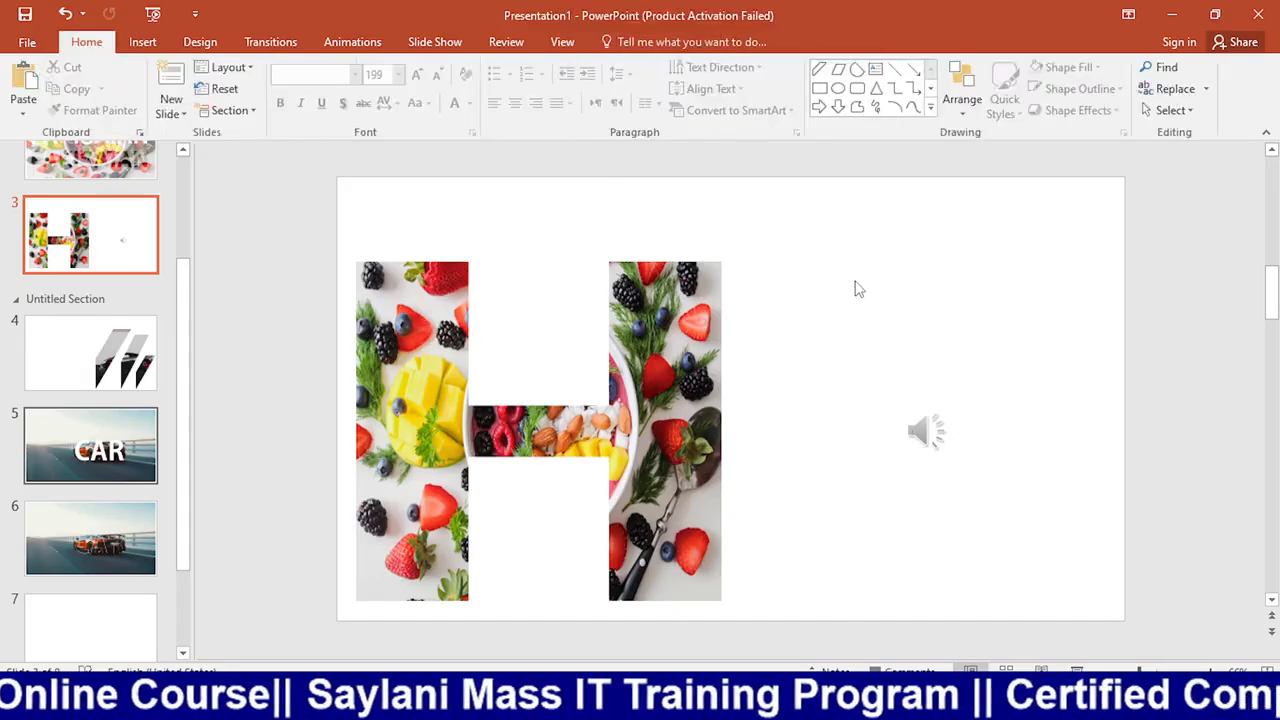
pyautogui.hotkey('shift', 'F5')
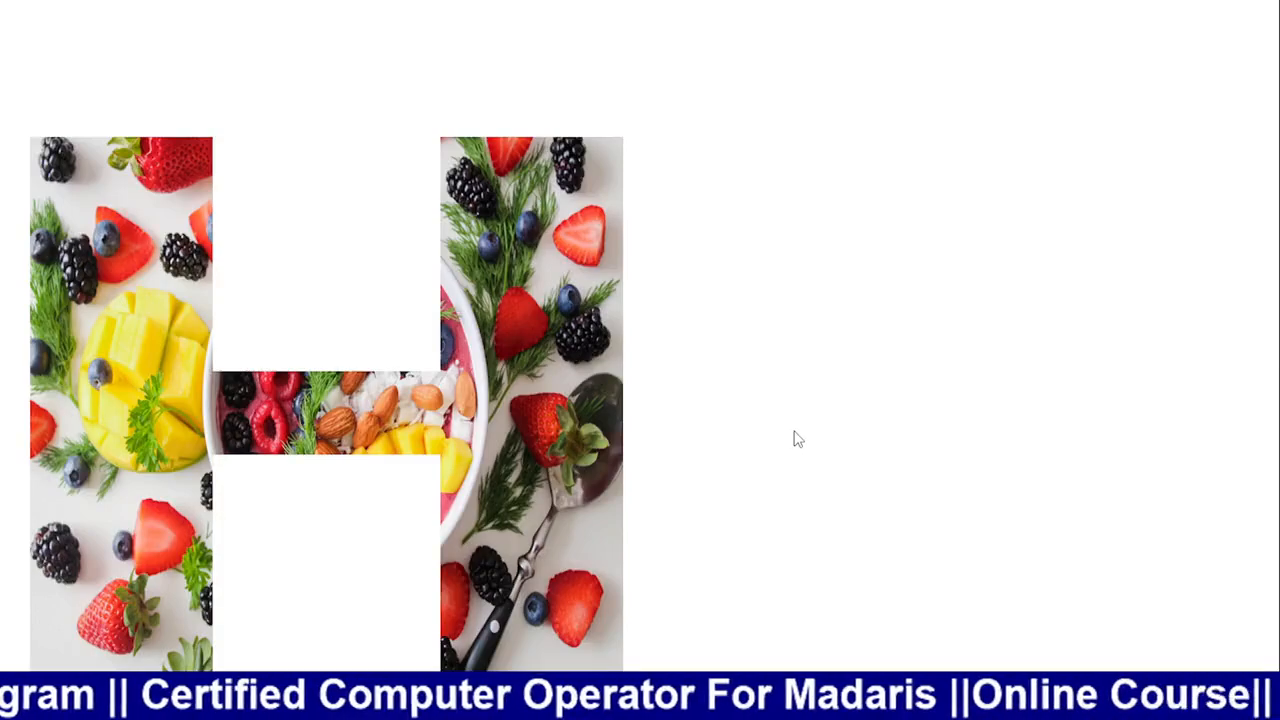
pyautogui.press('Escape')
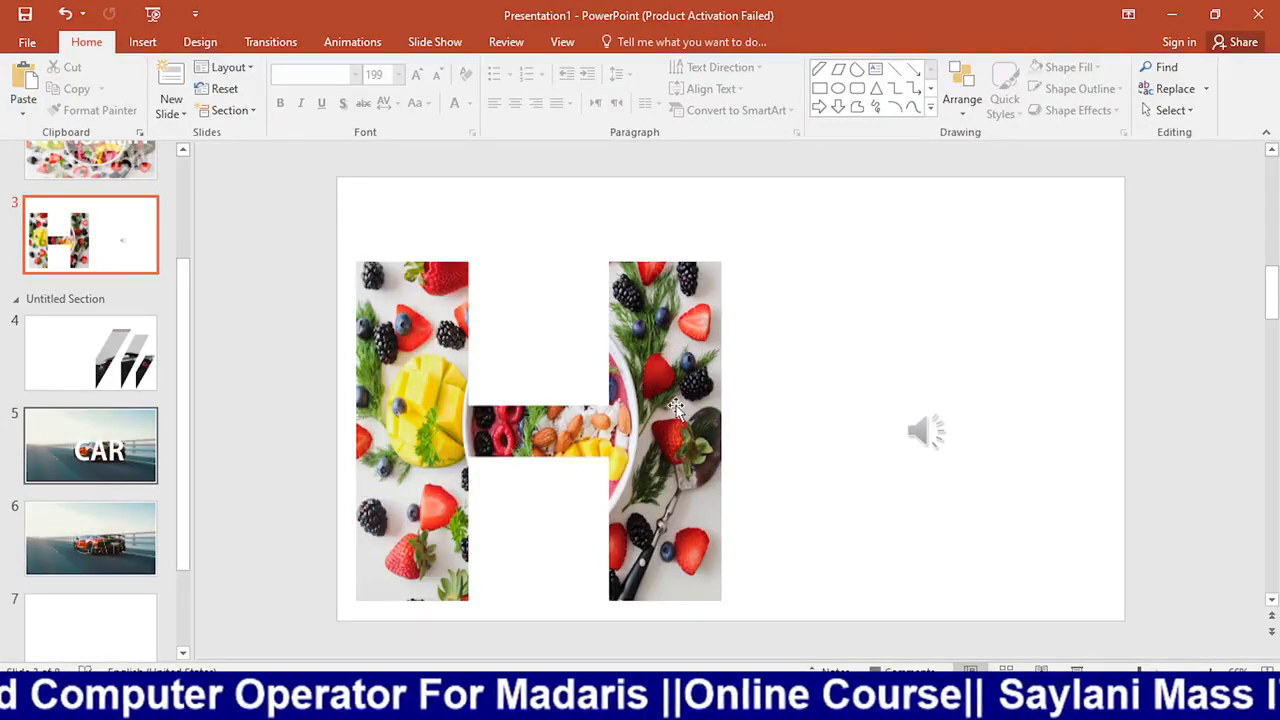
pyautogui.moveTo(926, 432)
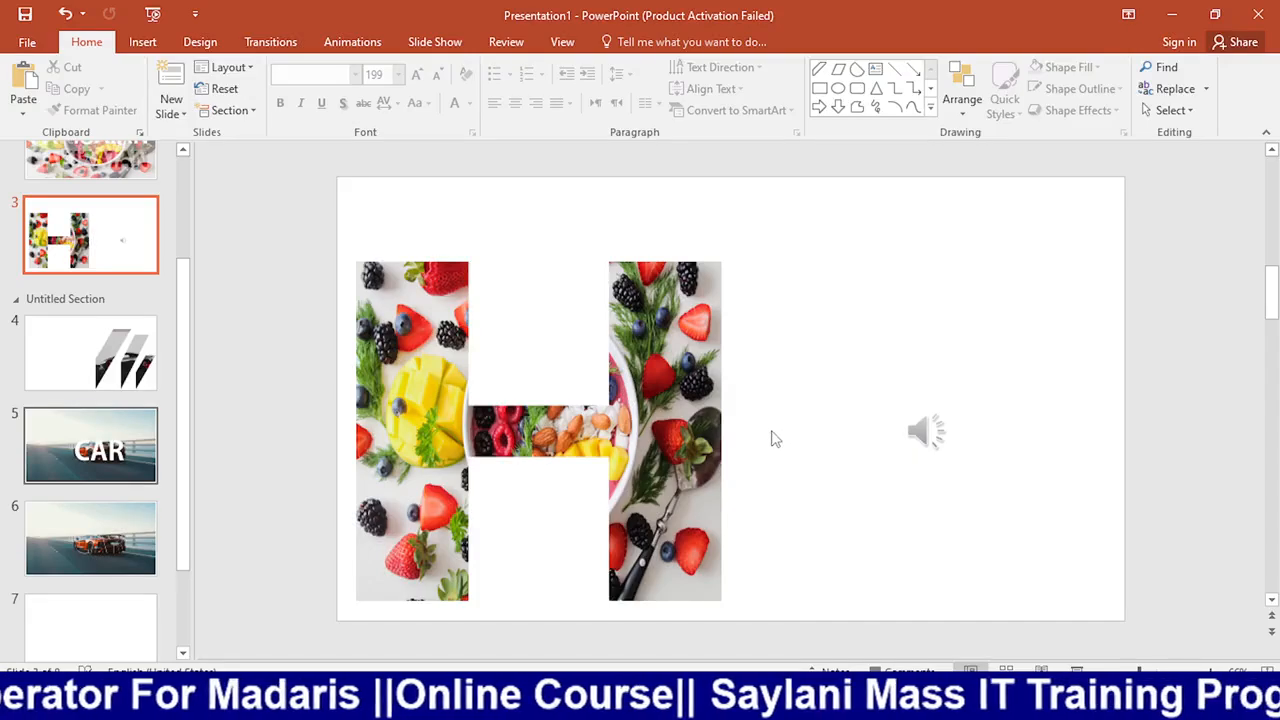
pyautogui.click(142, 42)
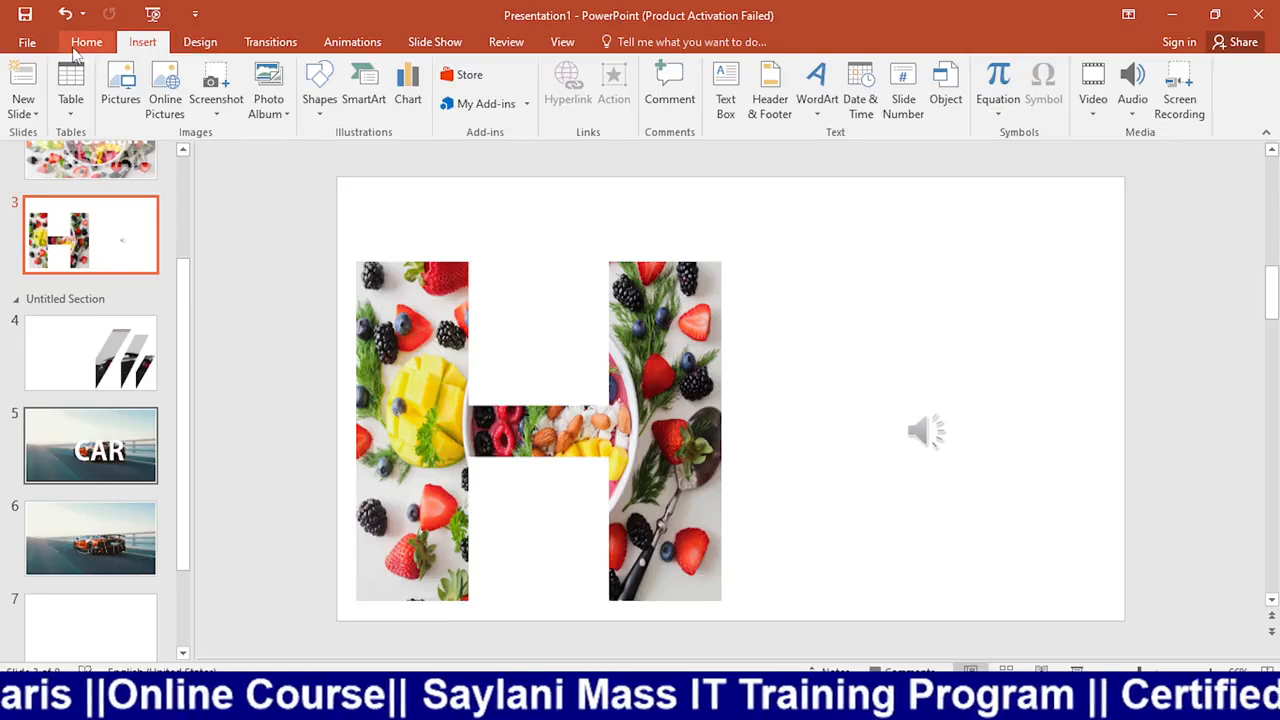
pyautogui.click(97, 48)
pyautogui.click(142, 42)
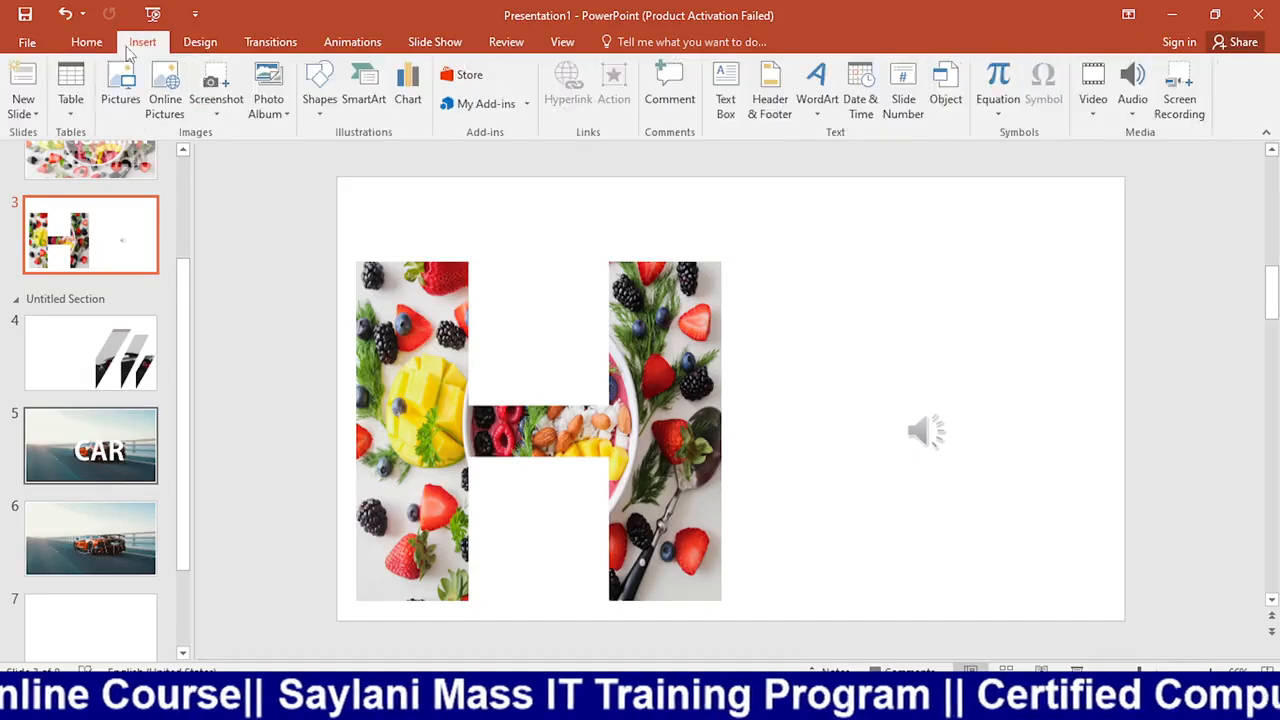
# Try the Facet theme on the whole presentation, look through the slide thumbnails, and undo the theme
pyautogui.click(200, 44)
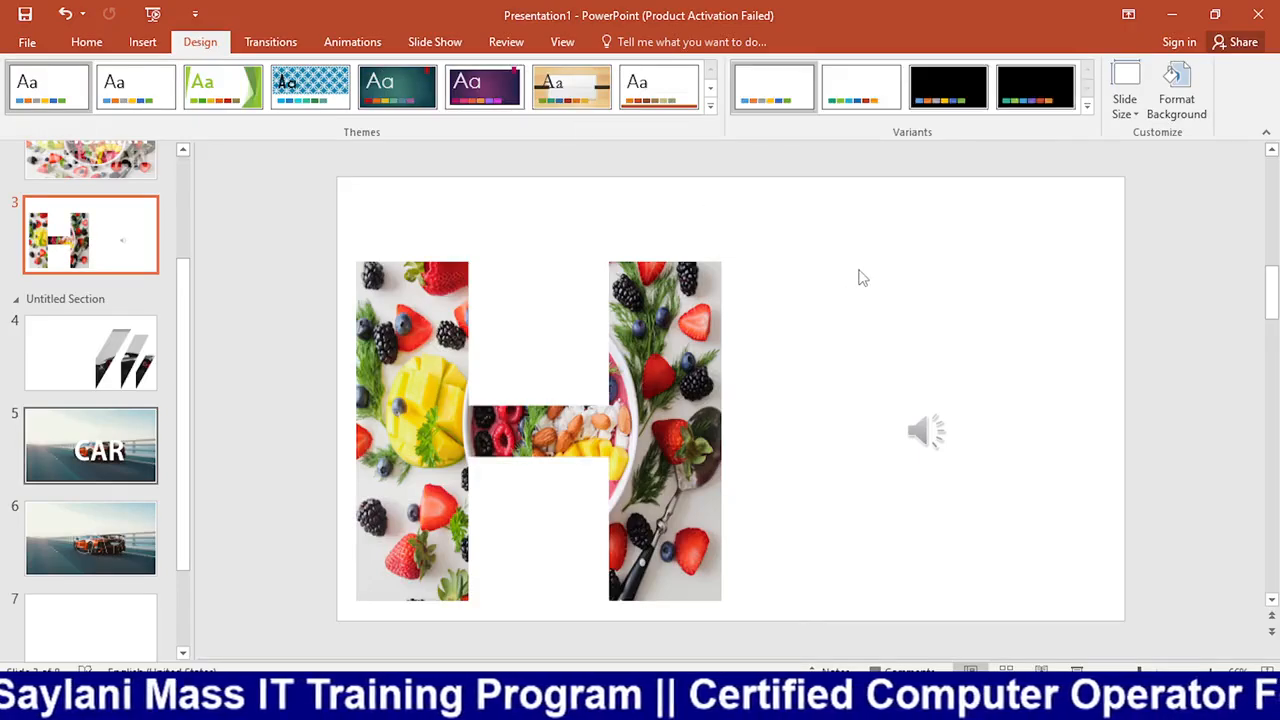
pyautogui.click(711, 106)
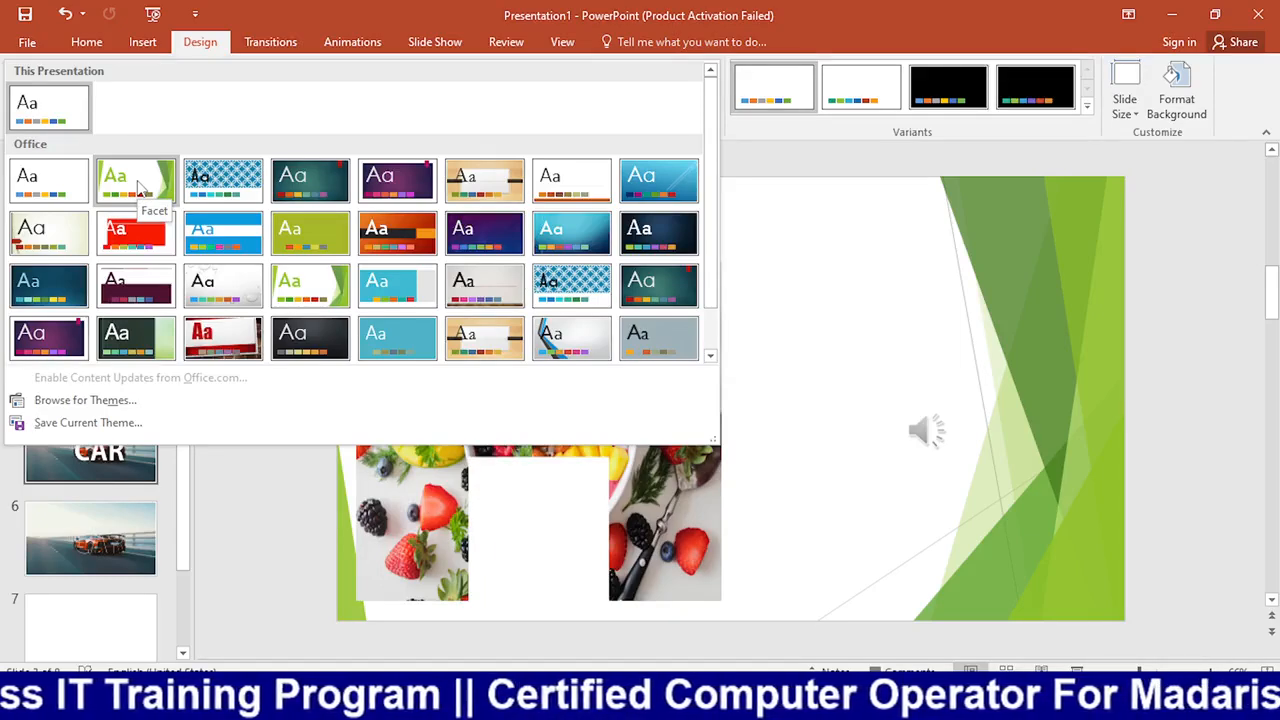
pyautogui.click(140, 188)
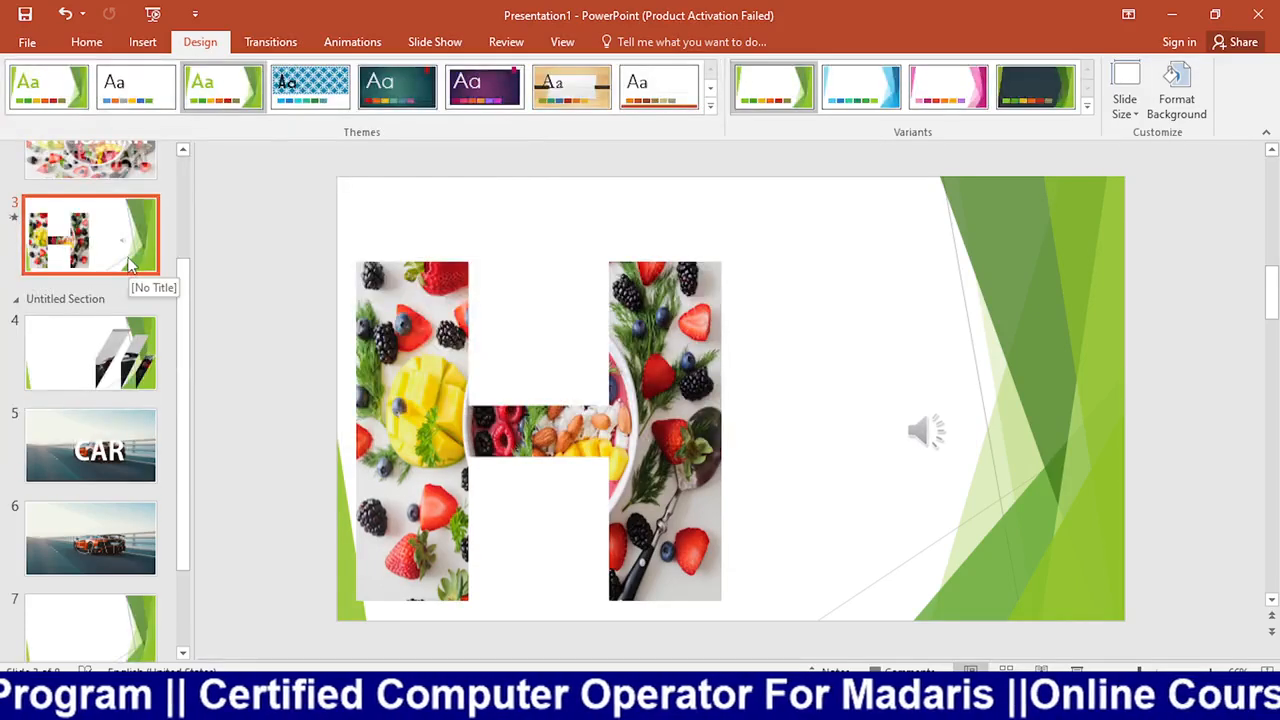
pyautogui.scroll(1, 128, 265)
pyautogui.scroll(-3, 128, 262)
pyautogui.scroll(1, 128, 260)
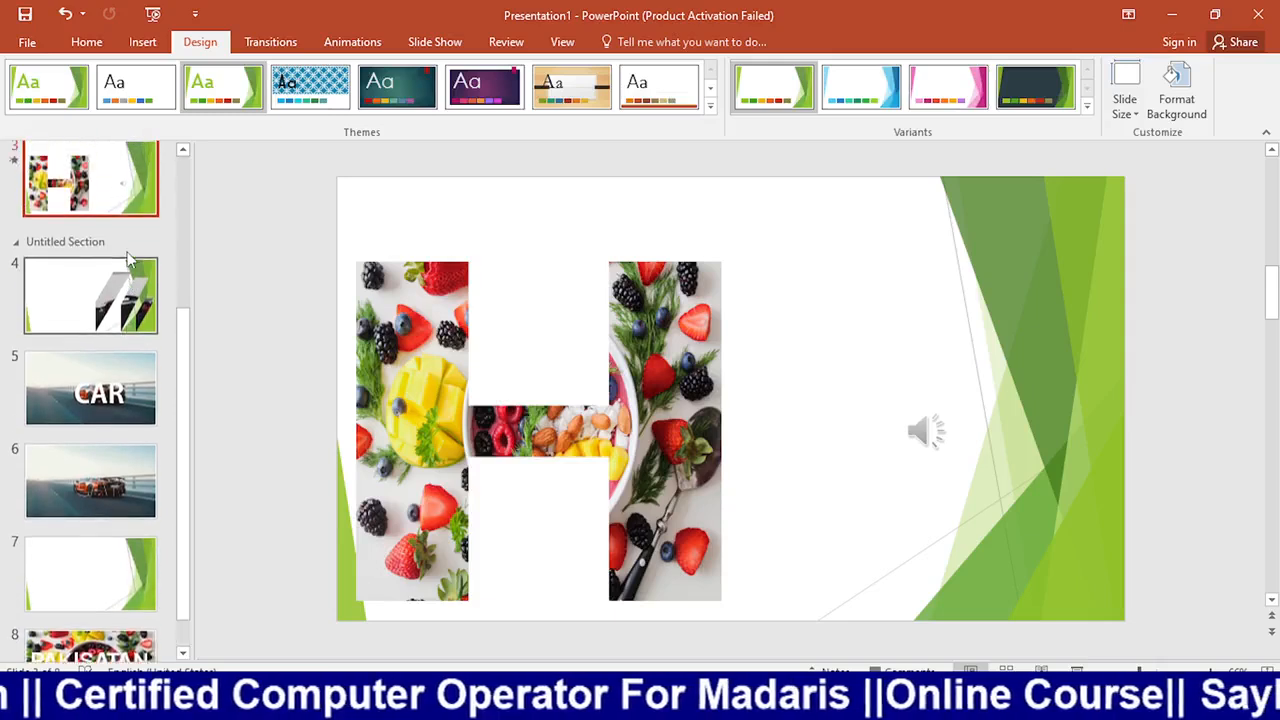
pyautogui.scroll(3, 128, 260)
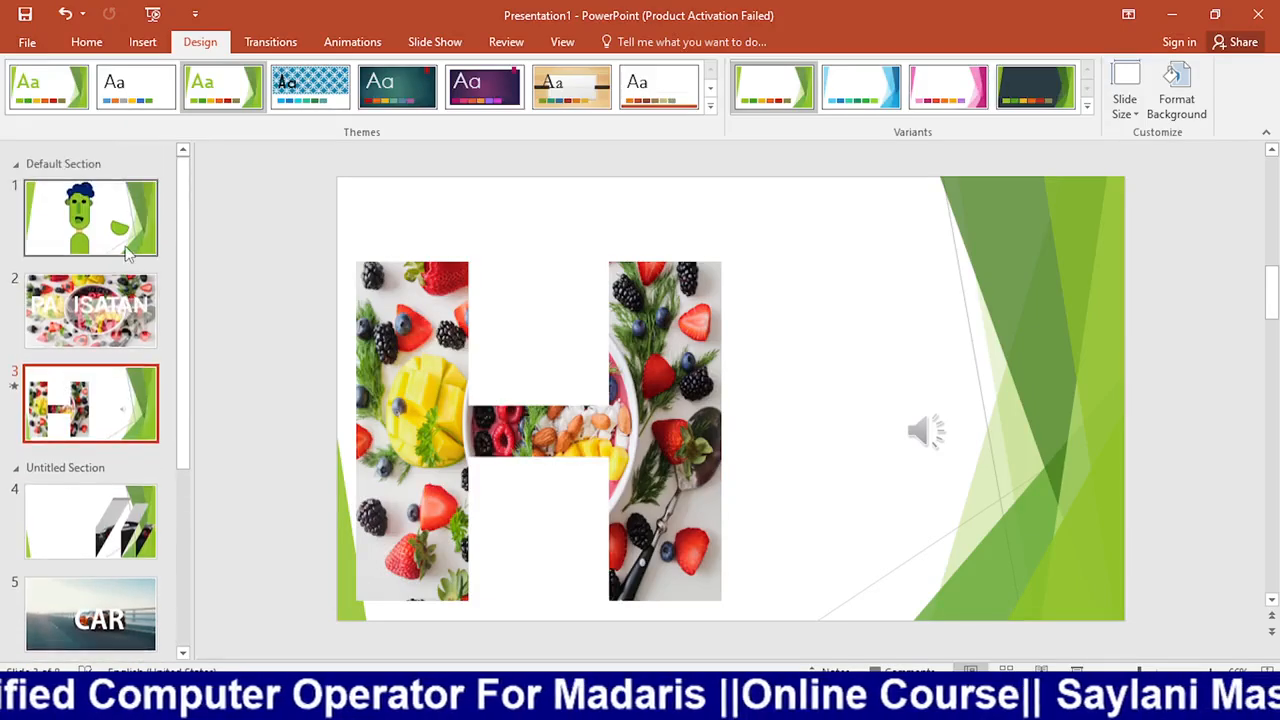
pyautogui.hotkey('ctrl', 'z')
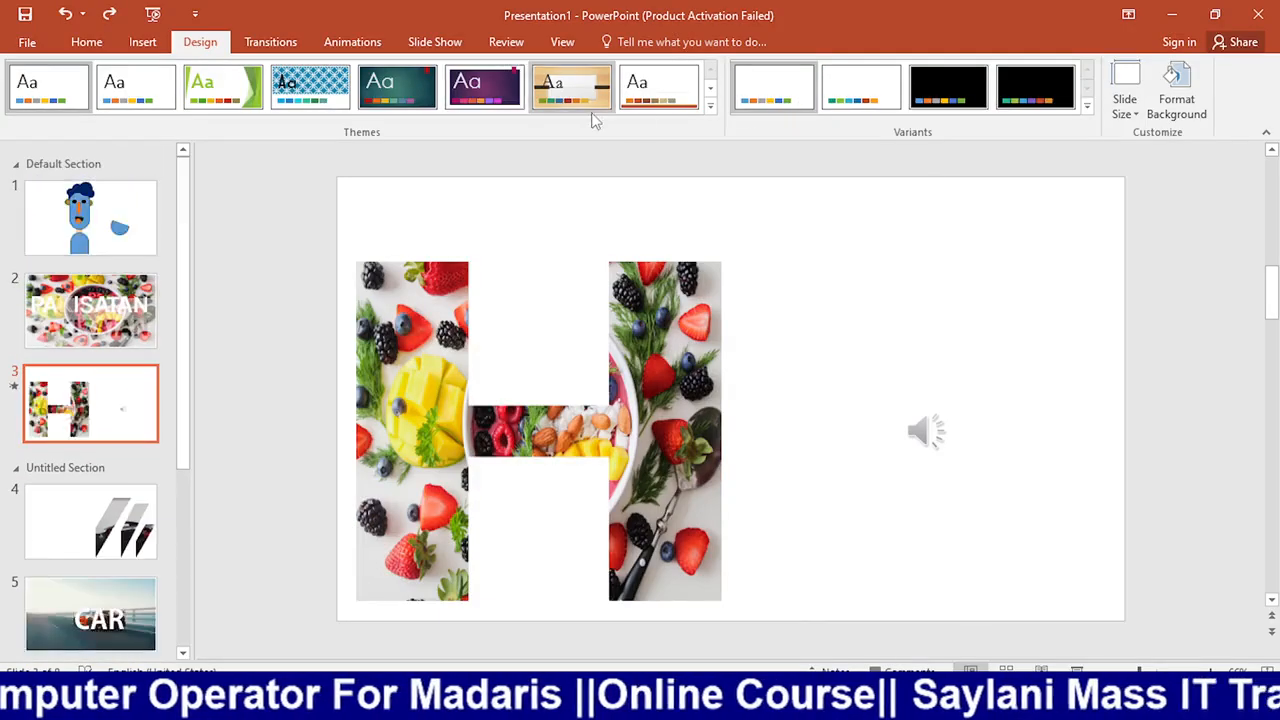
# Look through the theme variant options for colors, fonts, effects and background styles
pyautogui.click(1087, 106)
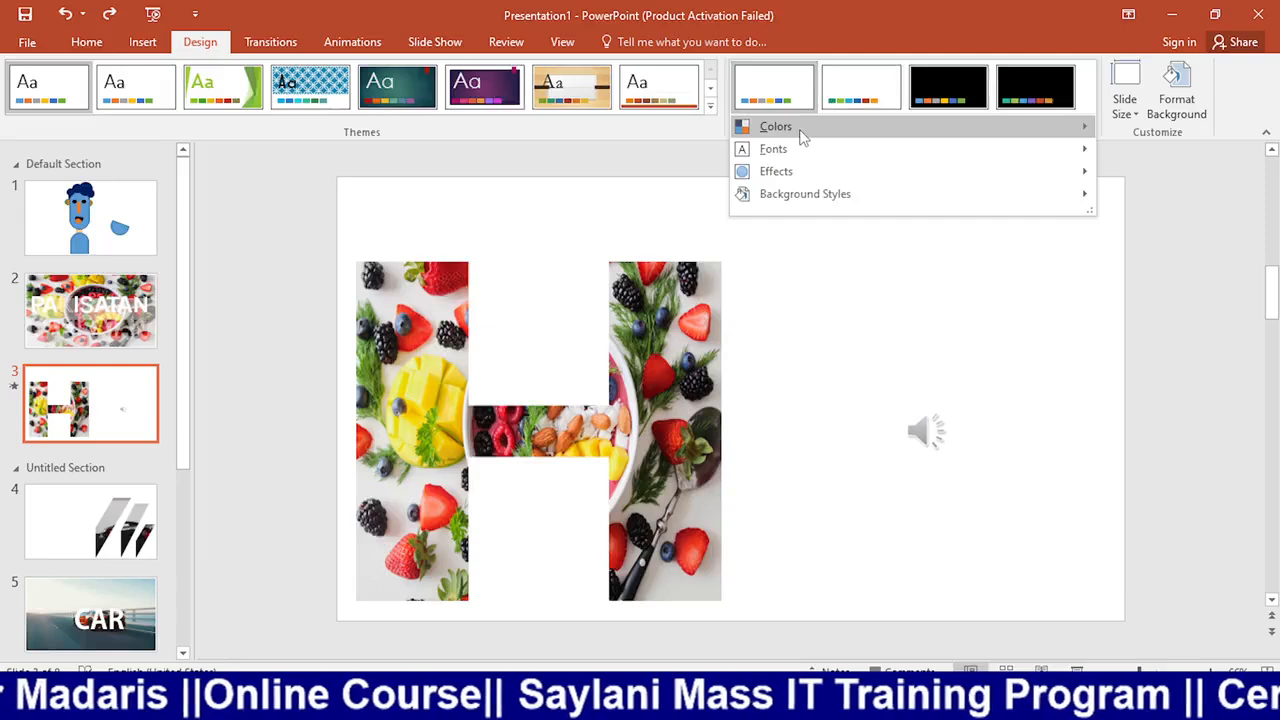
pyautogui.moveTo(801, 138)
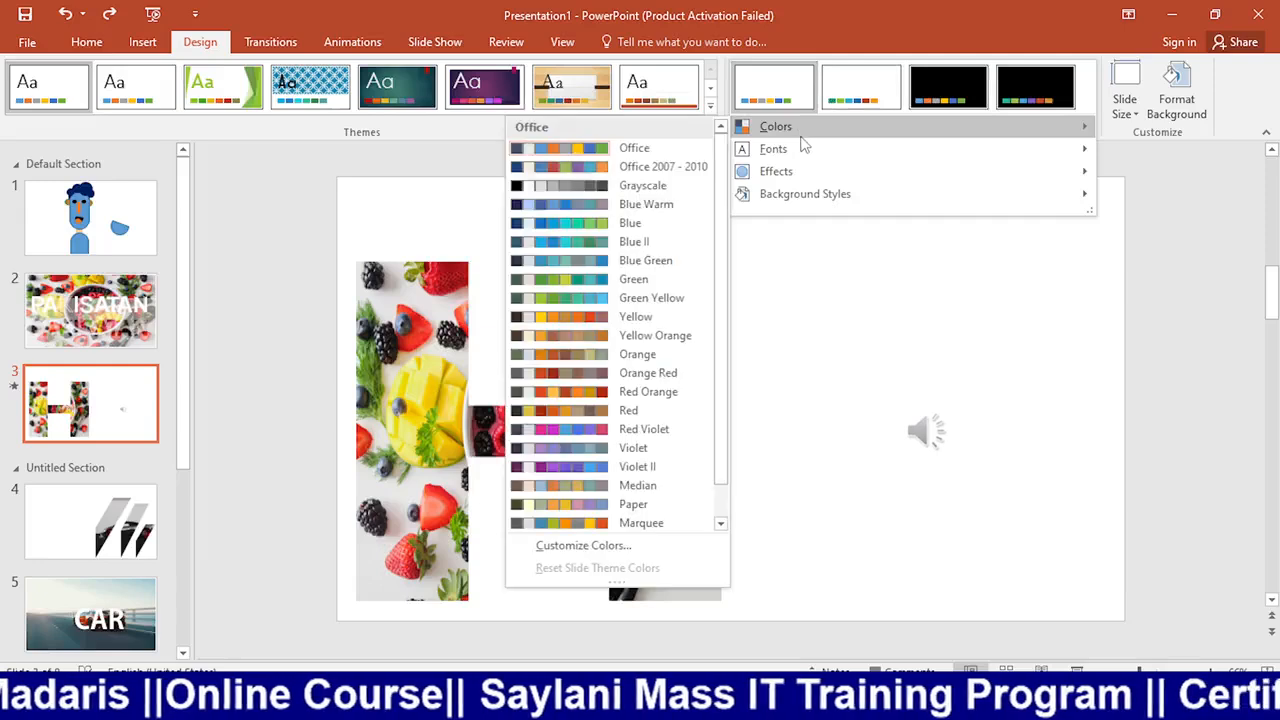
pyautogui.moveTo(783, 176)
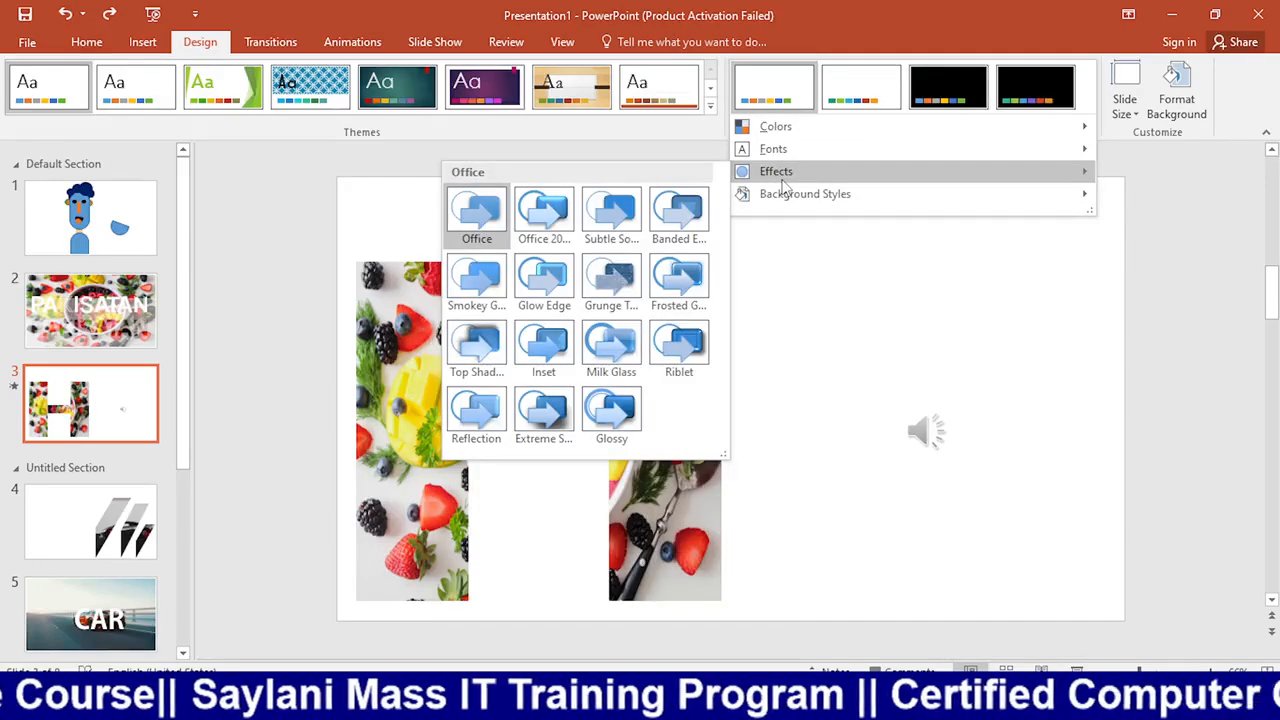
pyautogui.click(806, 297)
# Switch to Word, dismiss the activation notice and create a blank document
pyautogui.press('super')
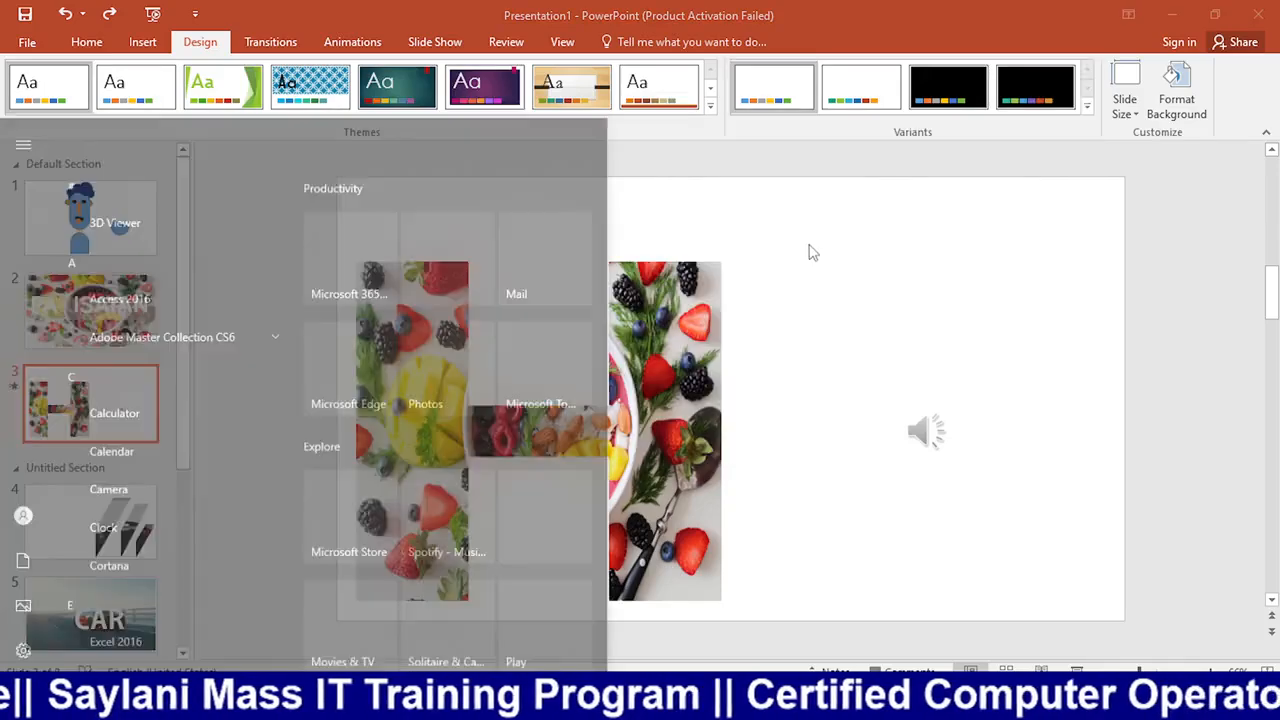
pyautogui.write('wor')
pyautogui.press('Return')
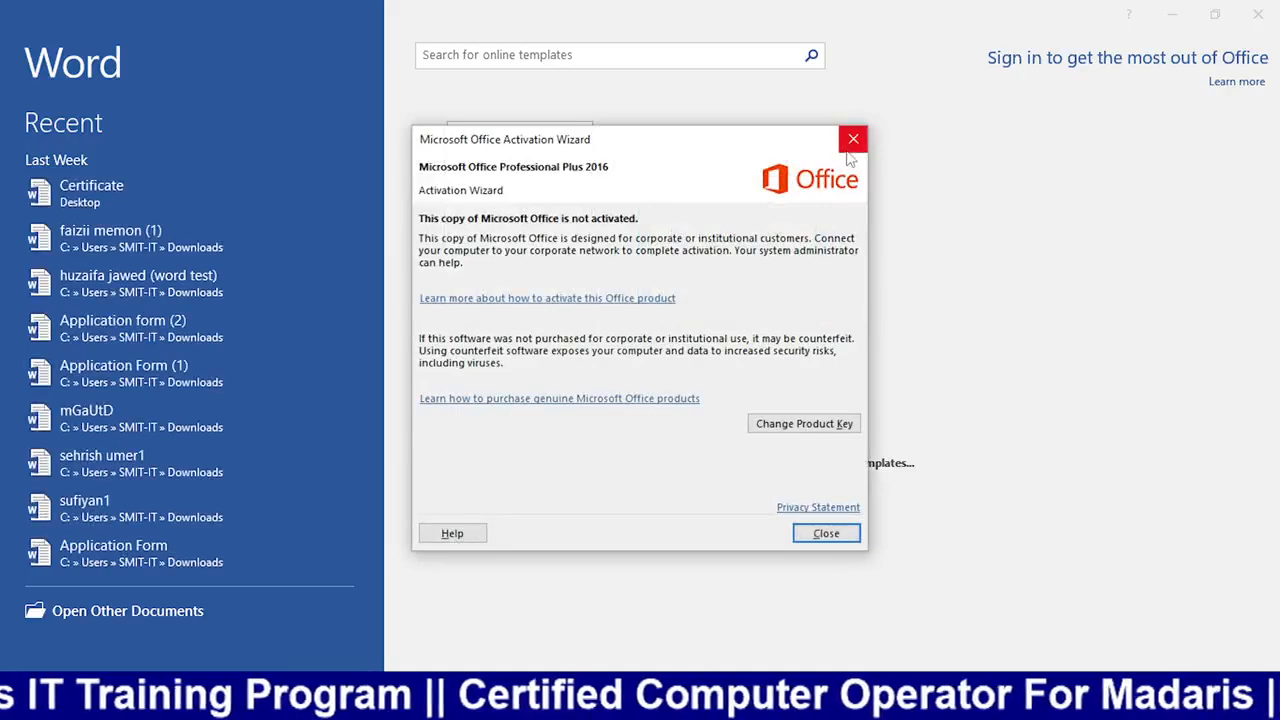
pyautogui.click(850, 142)
pyautogui.click(508, 300)
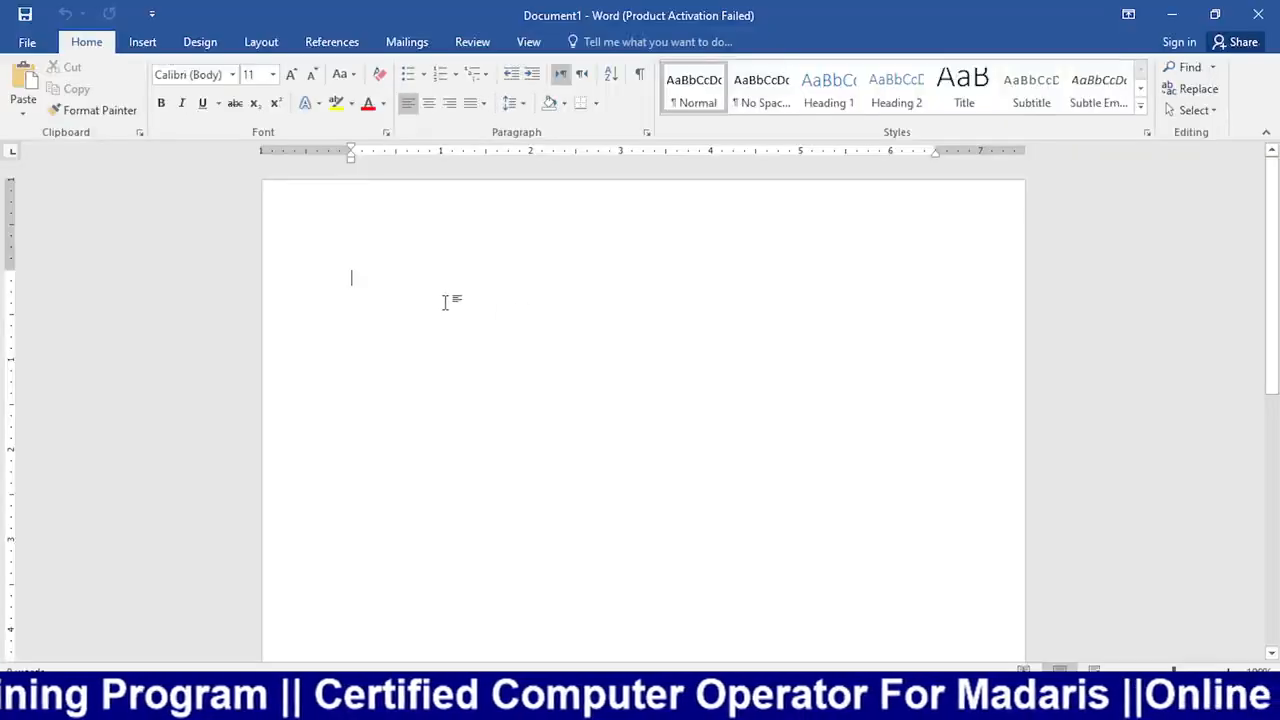
# Examine Word's document formatting style sets, and close Word to return to the presentation
pyautogui.click(200, 43)
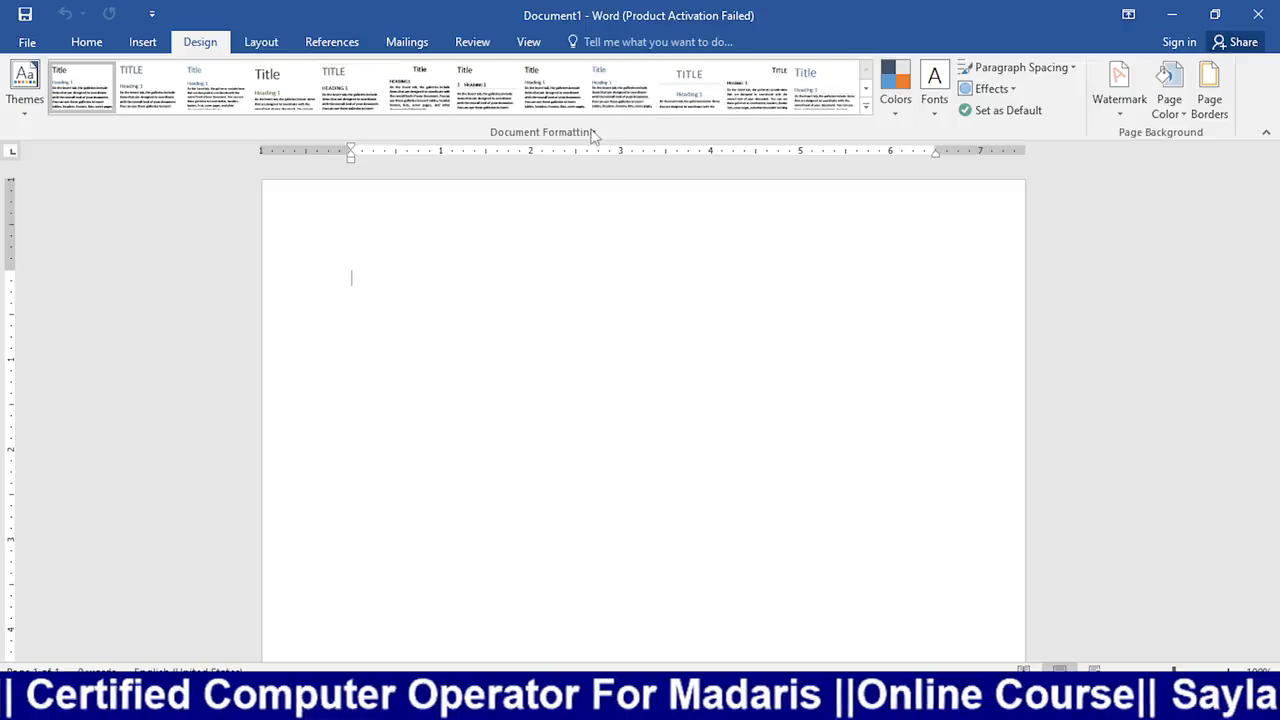
pyautogui.click(866, 106)
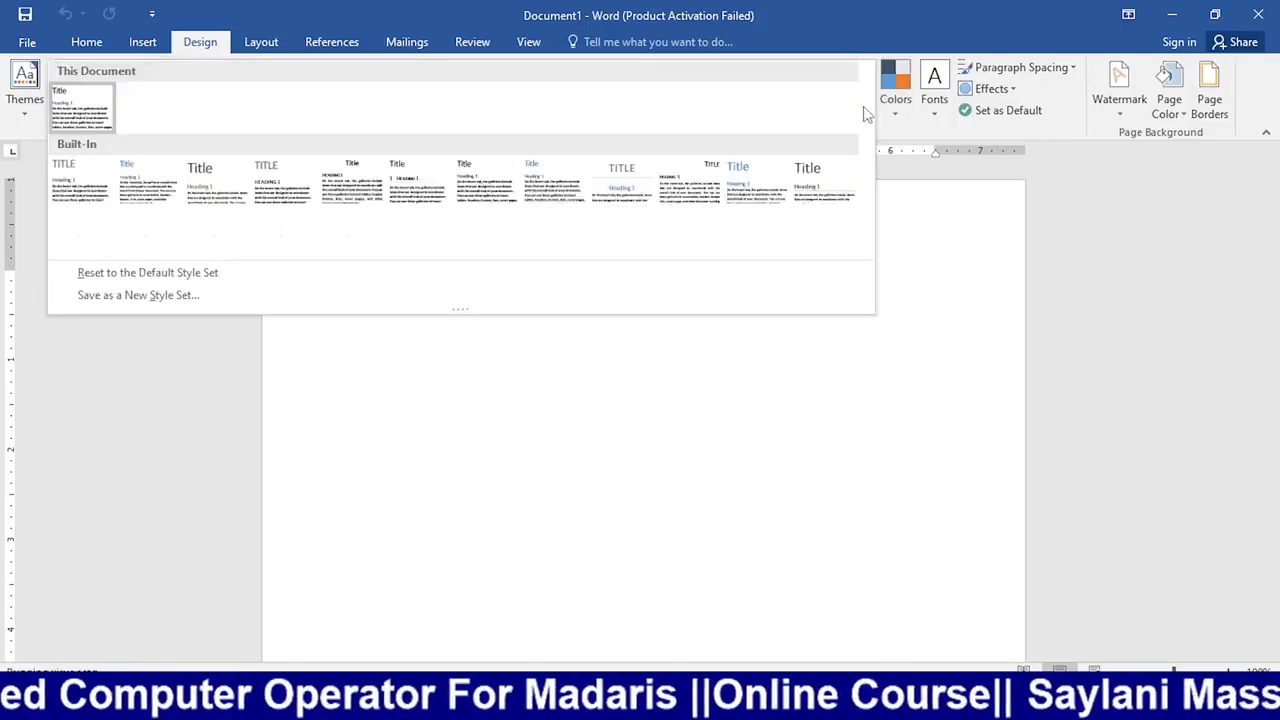
pyautogui.click(594, 371)
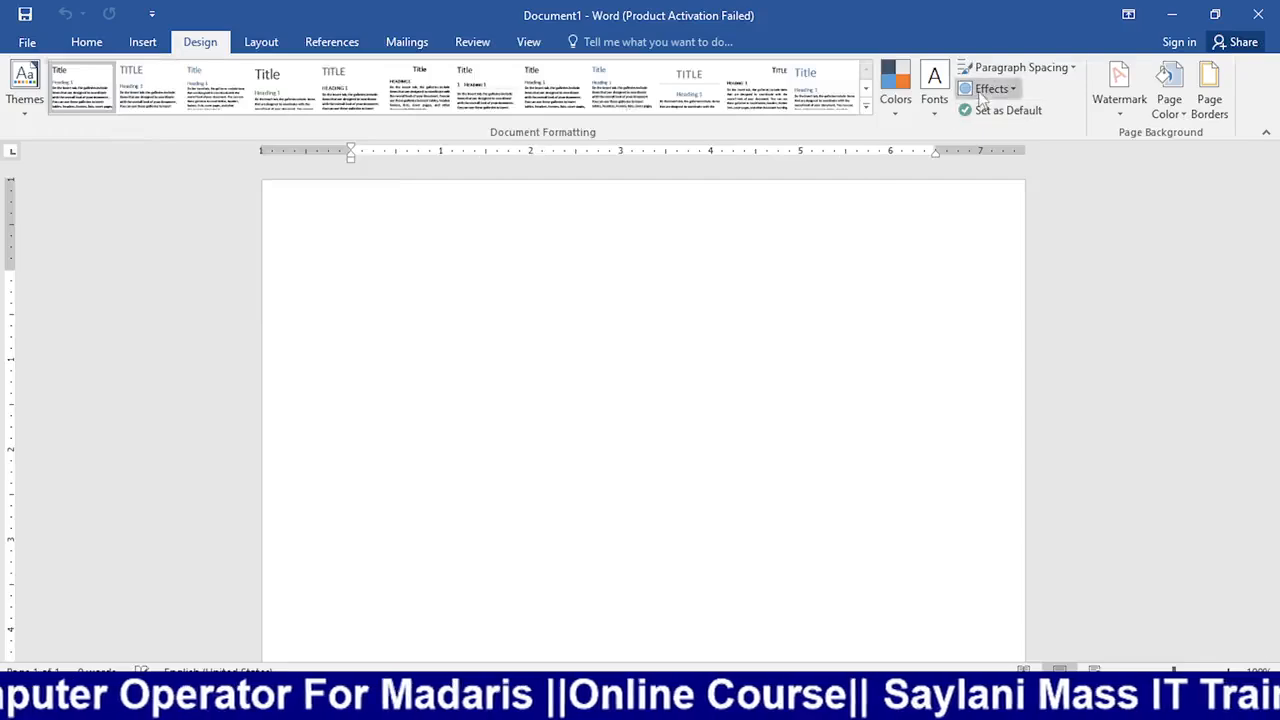
pyautogui.click(1254, 15)
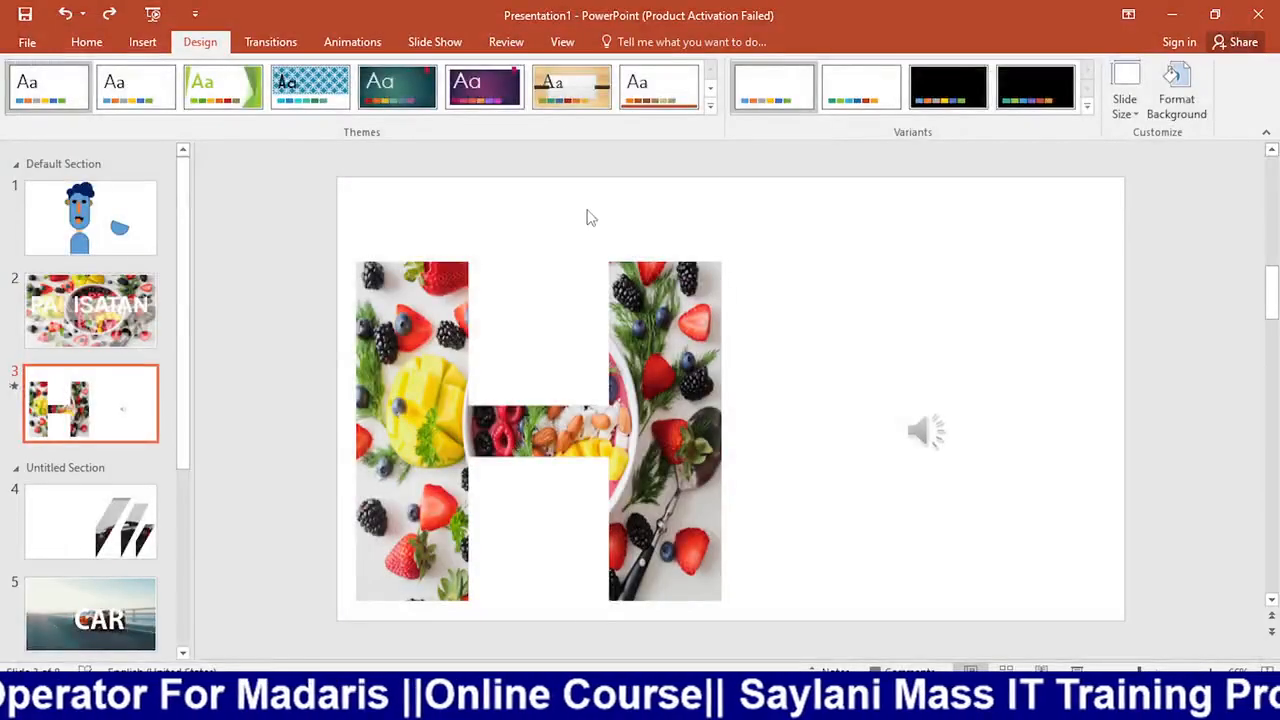
# Review the theme variant options and the custom slide size settings without applying any of them
pyautogui.click(1086, 104)
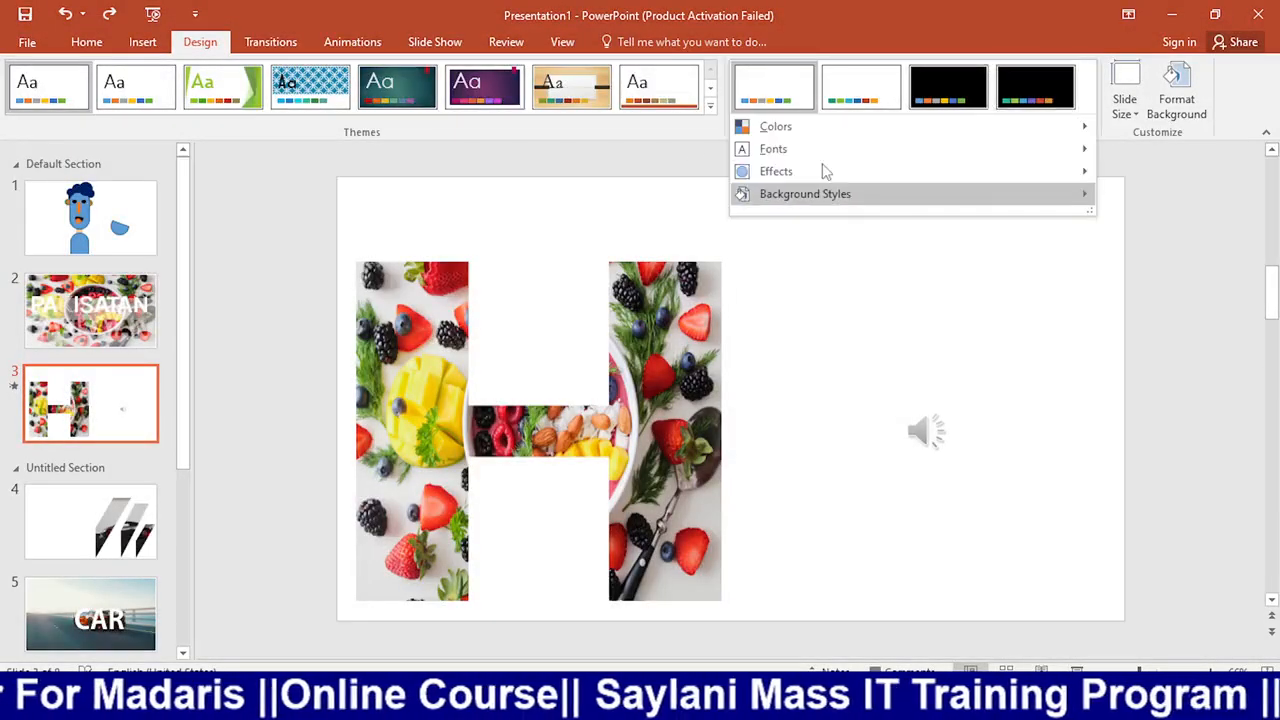
pyautogui.click(806, 309)
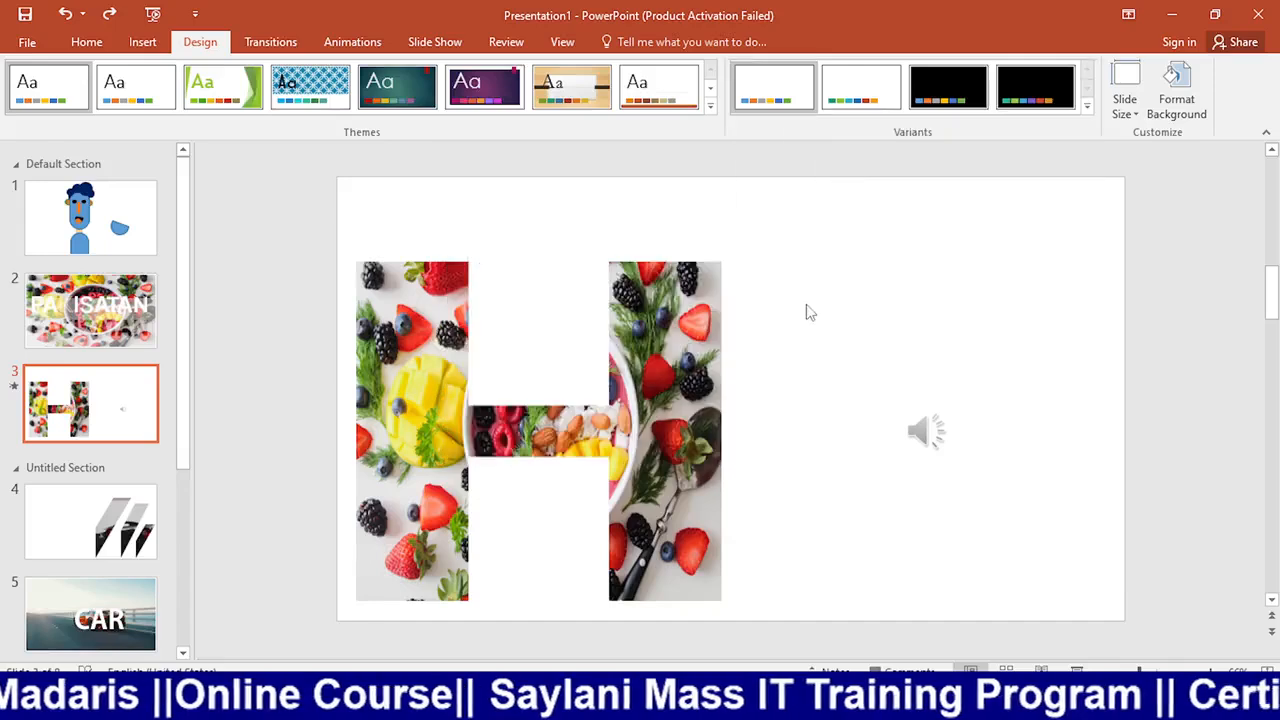
pyautogui.click(1135, 118)
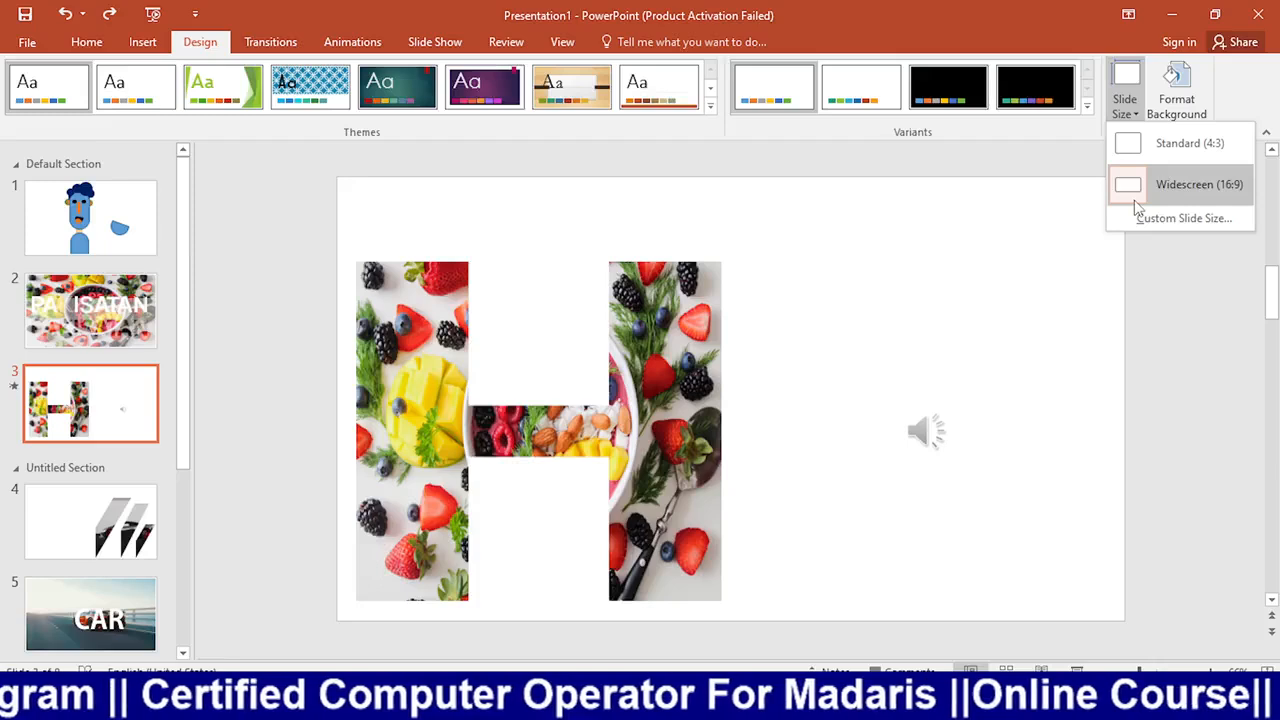
pyautogui.click(1157, 220)
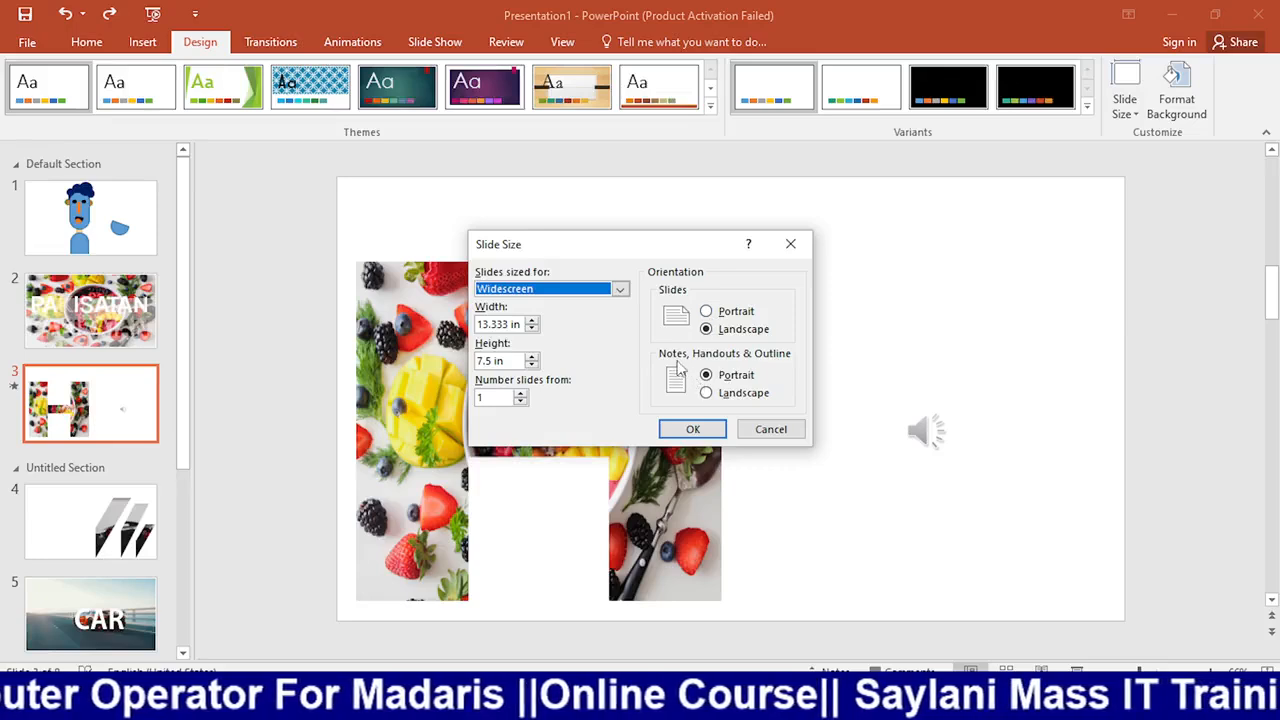
pyautogui.click(790, 245)
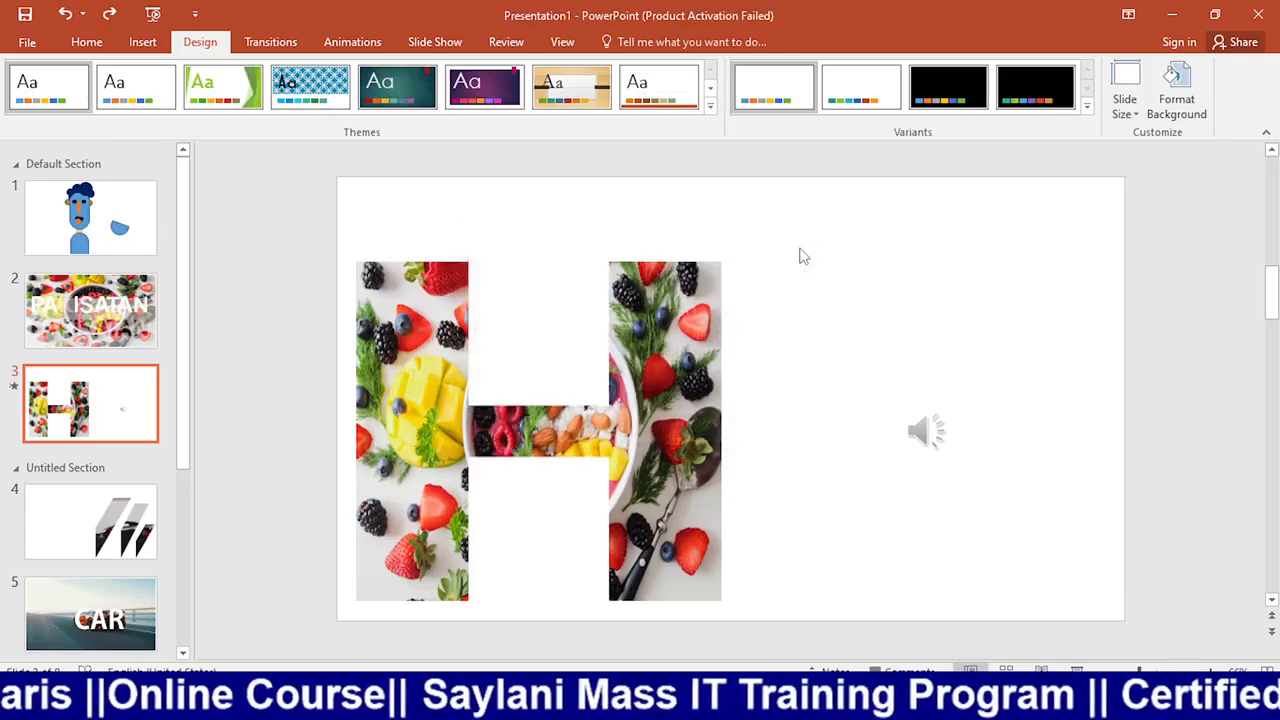
# Fill the H slide's background with solid orange from the theme colors
pyautogui.click(1177, 106)
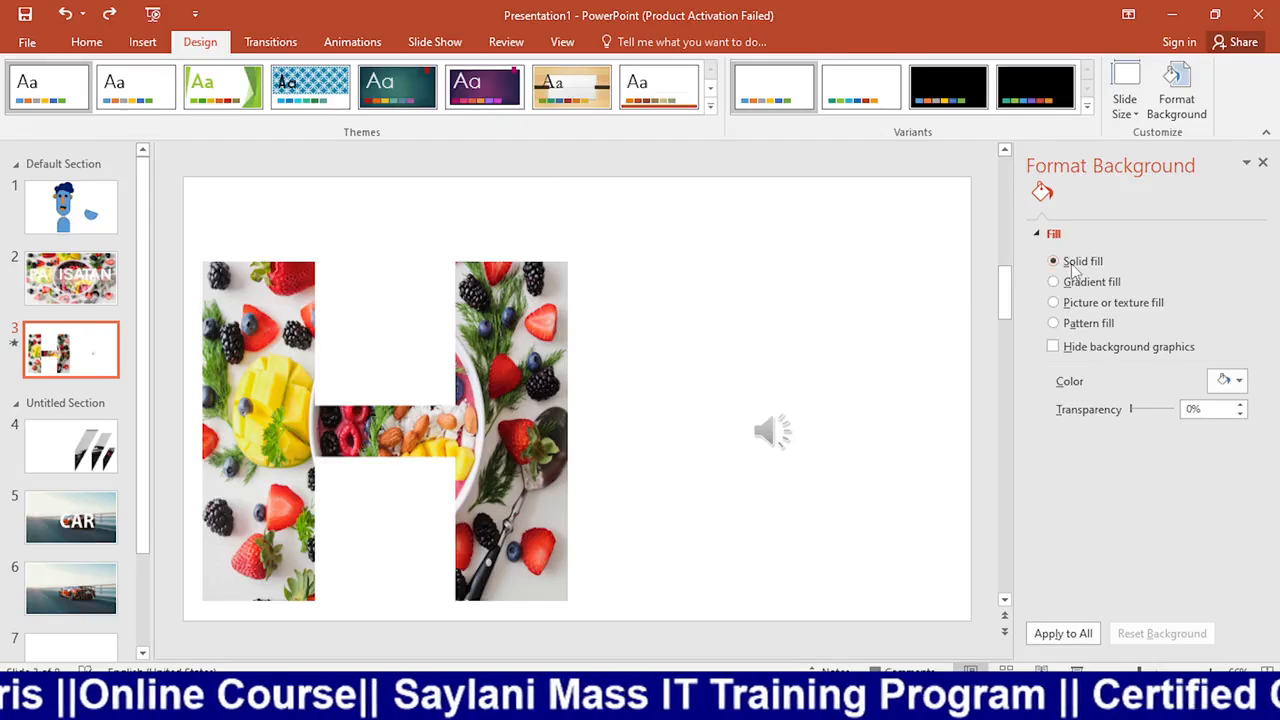
pyautogui.click(1236, 381)
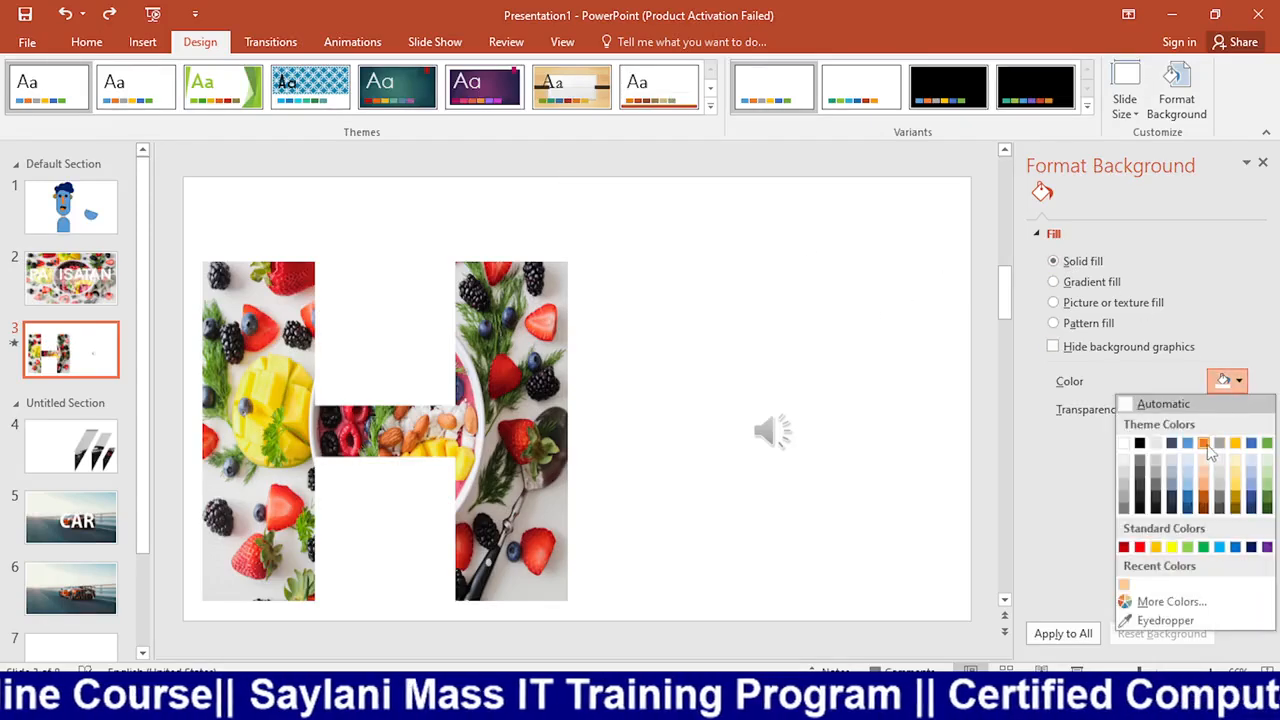
pyautogui.click(1204, 444)
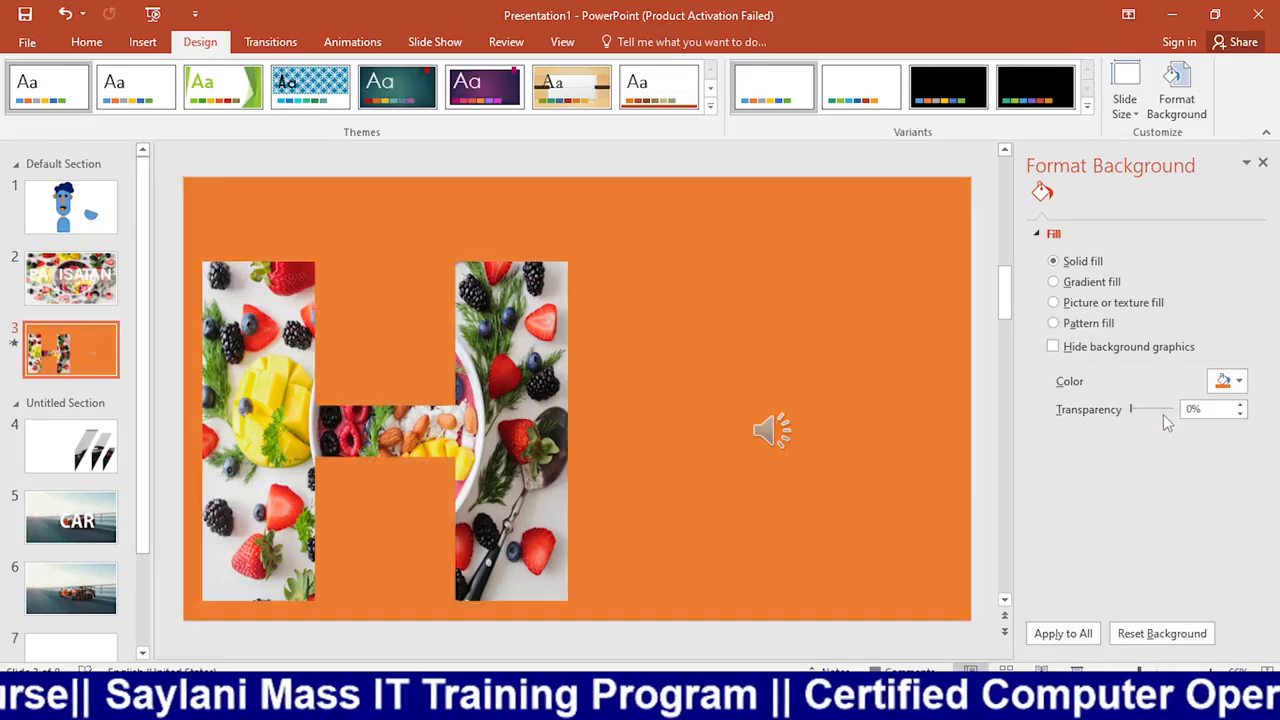
# Switch the H slide's background to a gradient fill with the third stop at 64% and a blue first stop
pyautogui.click(1053, 282)
pyautogui.moveTo(1154, 513)
pyautogui.mouseDown()
pyautogui.moveTo(1113, 514)
pyautogui.moveTo(1140, 514)
pyautogui.mouseUp()
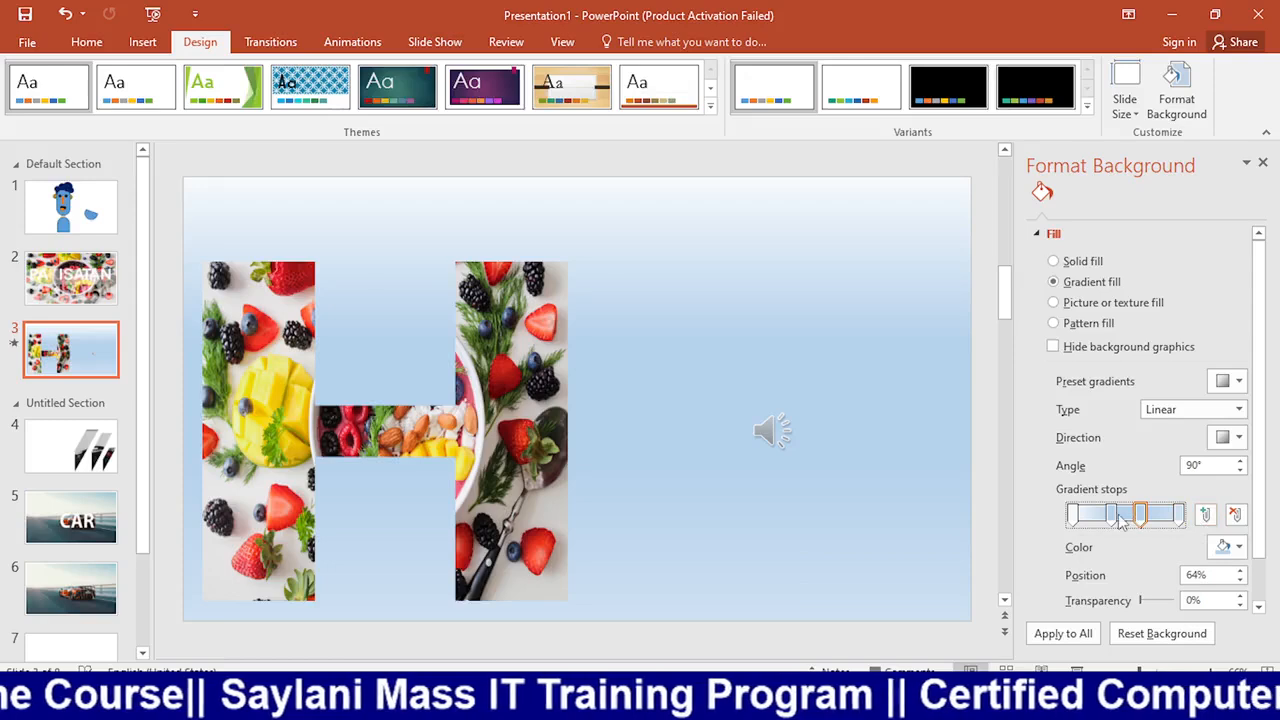
pyautogui.click(1074, 514)
pyautogui.click(1228, 547)
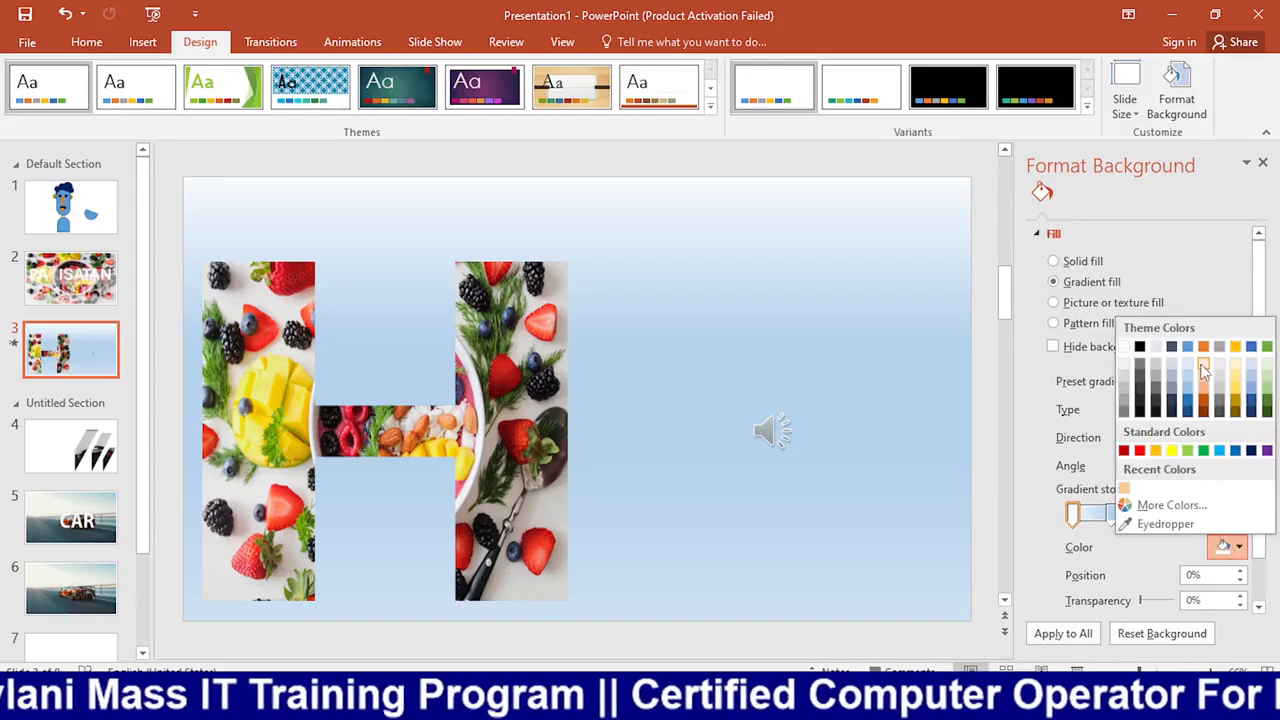
pyautogui.click(1188, 348)
# Color the second, third and last gradient stops of the H slide's background light gray, orange and dark red
pyautogui.click(1113, 515)
pyautogui.click(1230, 547)
pyautogui.click(1158, 358)
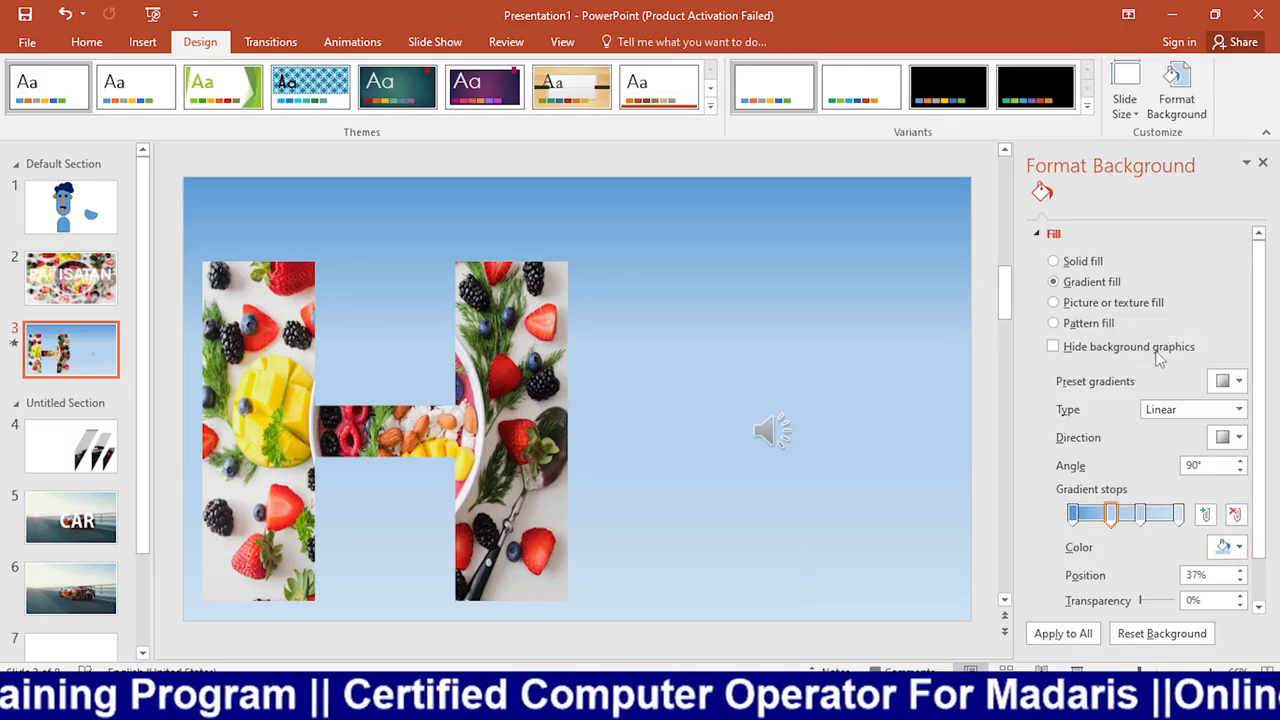
pyautogui.click(1141, 514)
pyautogui.click(1228, 547)
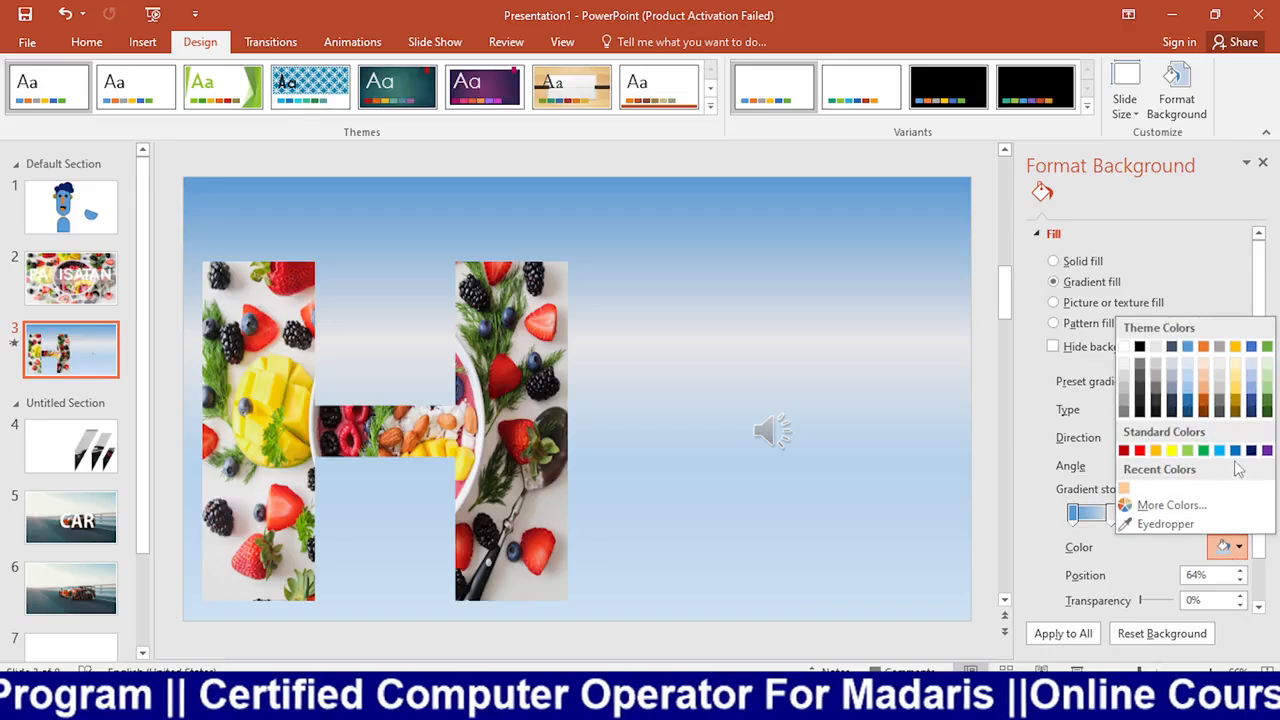
pyautogui.click(1157, 450)
pyautogui.click(1180, 514)
pyautogui.click(1228, 547)
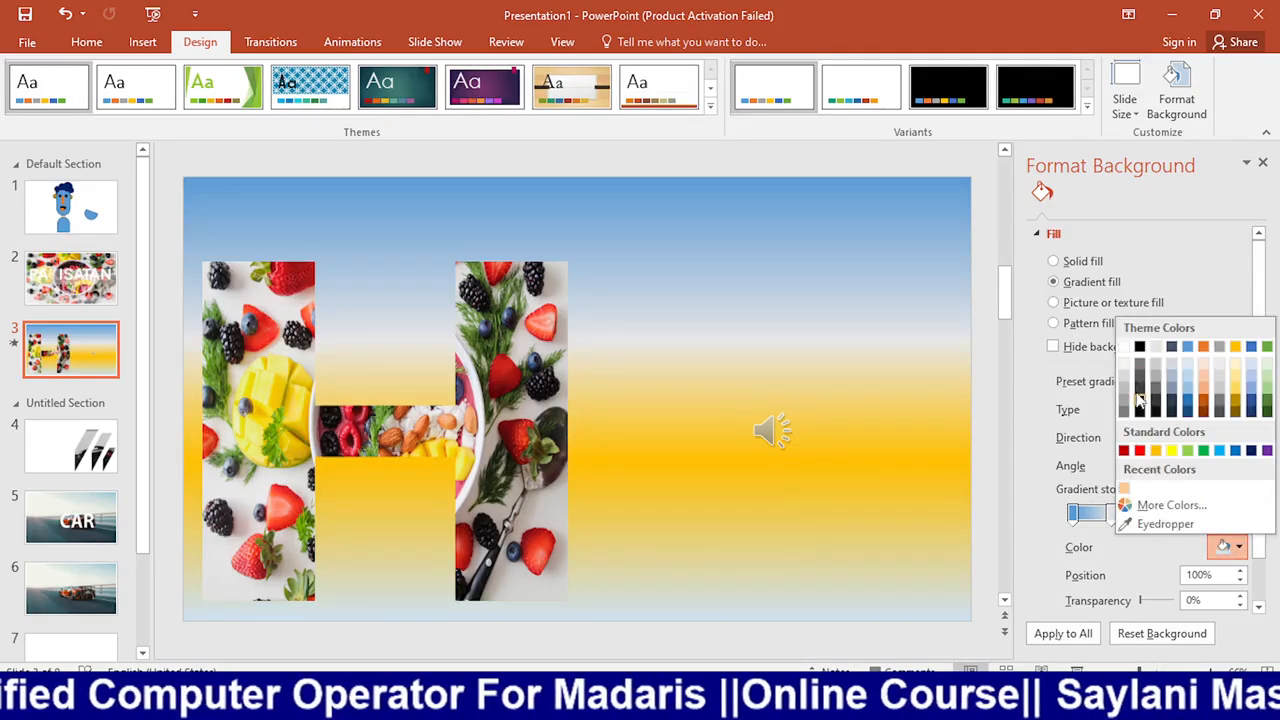
pyautogui.click(1124, 450)
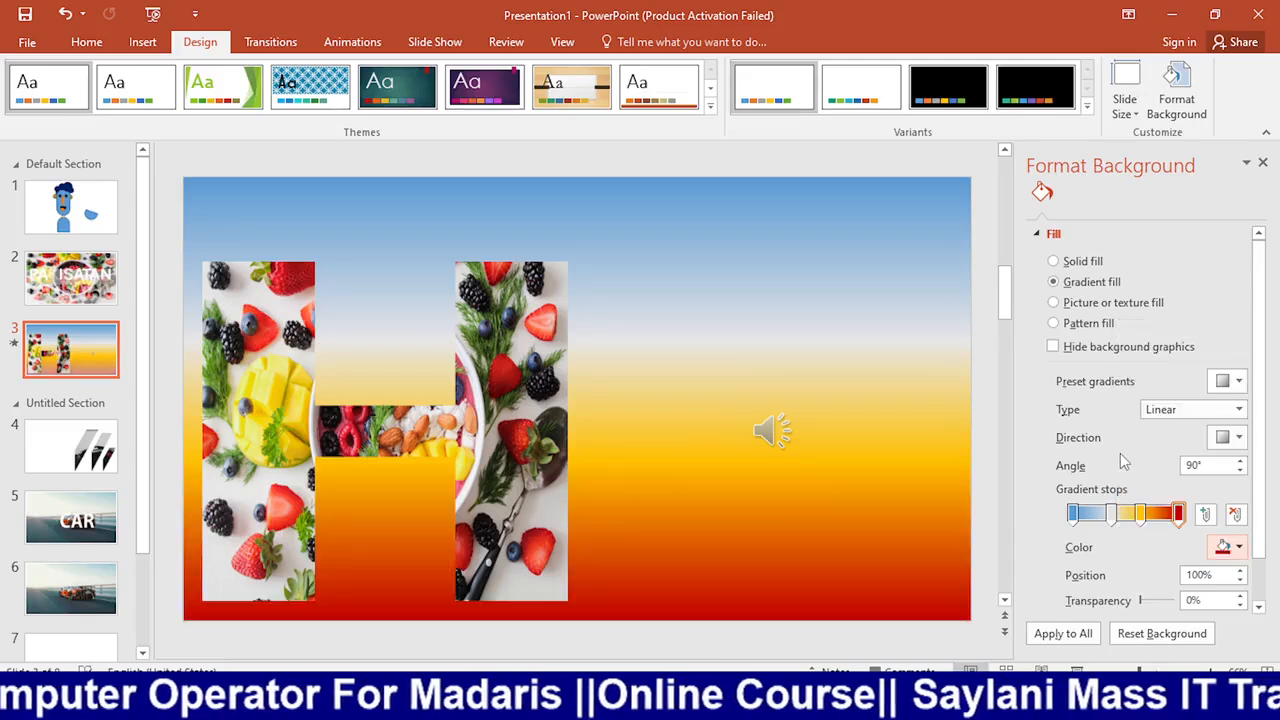
# Move the background's orange gradient stop to 34% and set the gradient type to Rectangular
pyautogui.moveTo(1141, 512); pyautogui.dragTo(1108, 513)
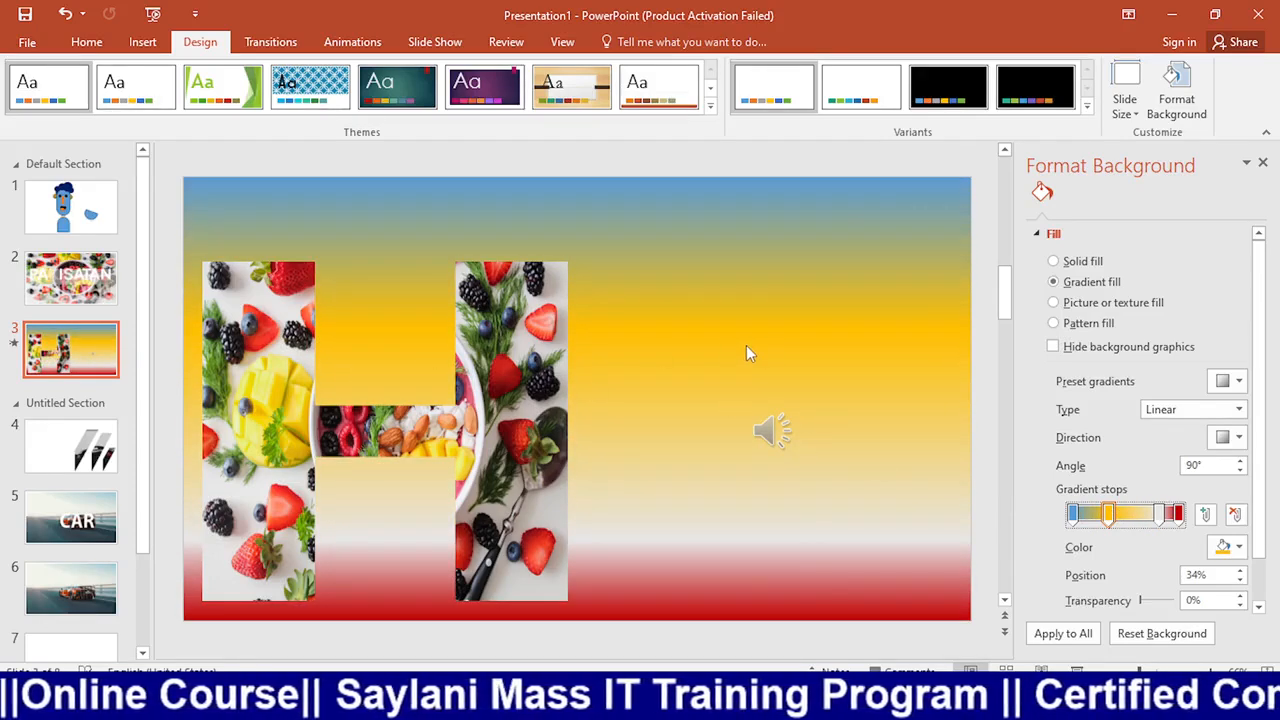
pyautogui.click(1186, 412)
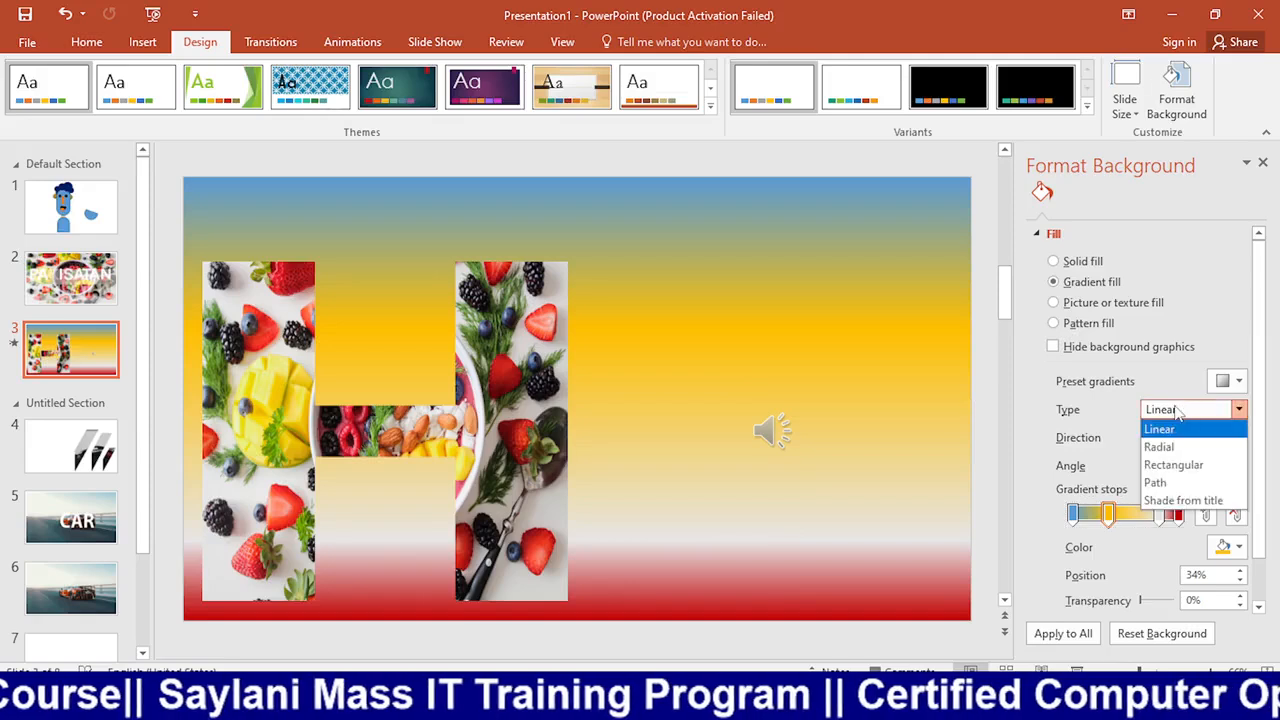
pyautogui.click(1178, 466)
# Set the background gradient type to Path and rearrange the stops with the orange one at 0%
pyautogui.click(1170, 414)
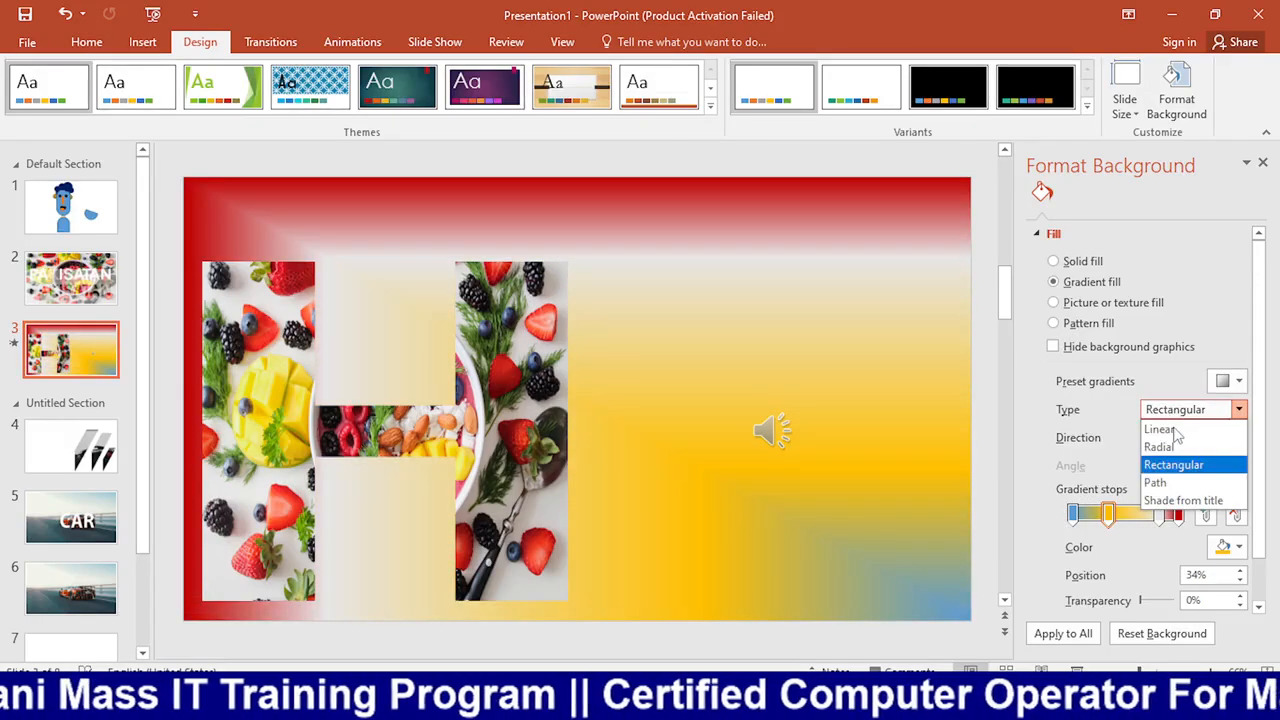
pyautogui.click(1160, 482)
pyautogui.moveTo(1162, 515); pyautogui.dragTo(1072, 516)
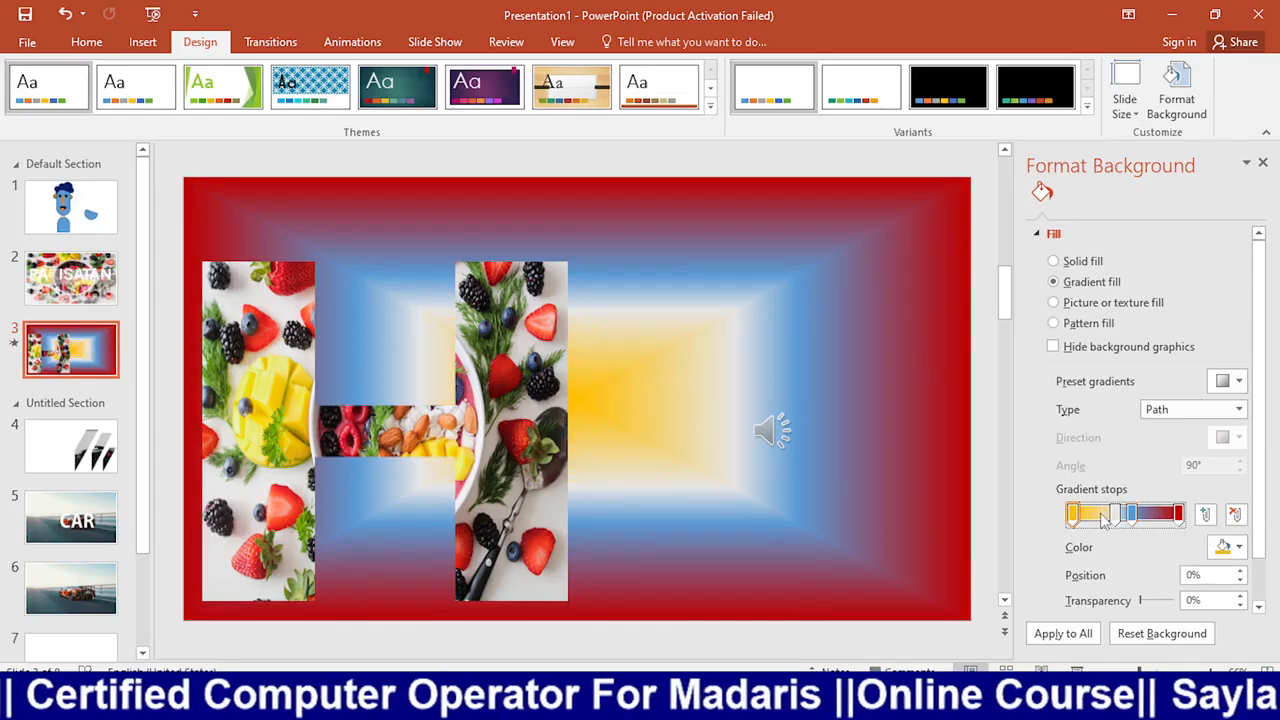